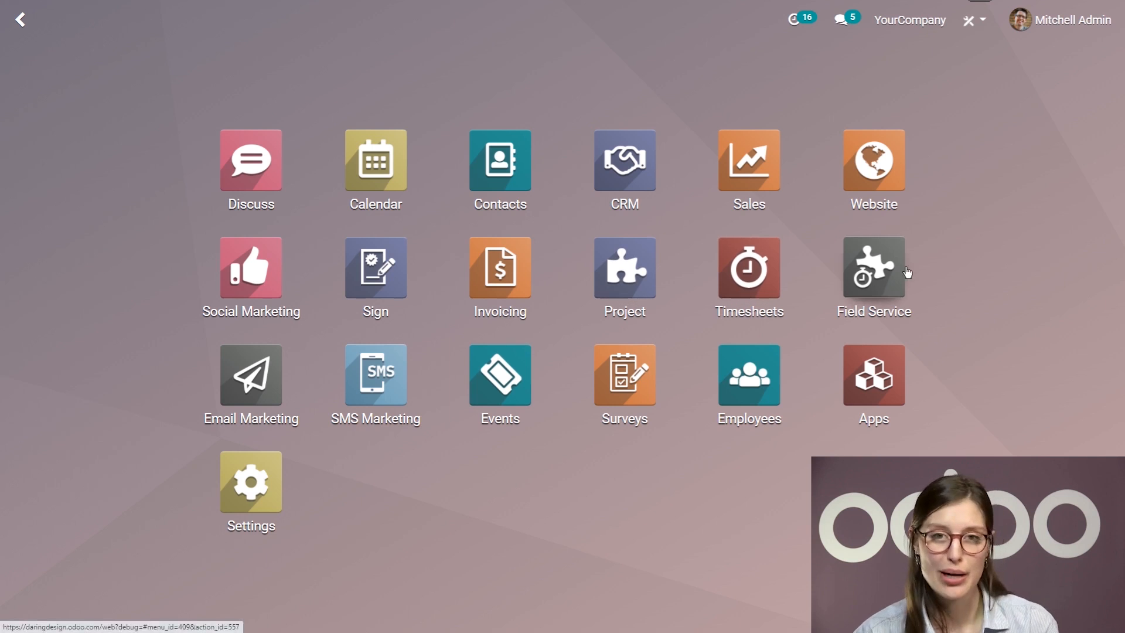
- Create a new project named "3D Printer" in the Field Service configuration
left_click(862, 271)
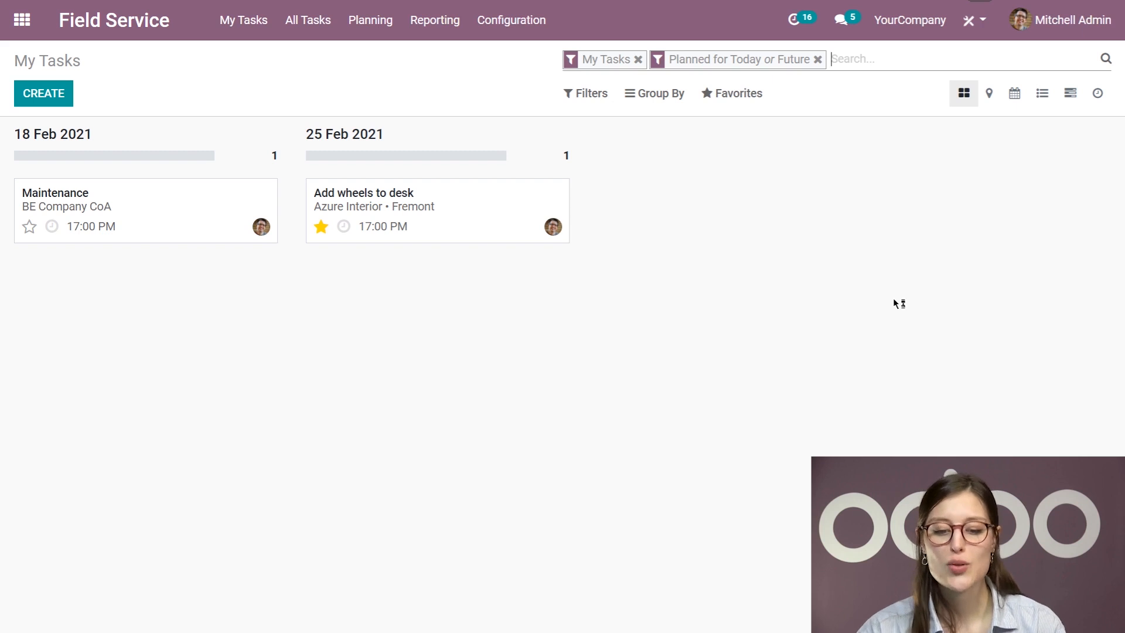
left_click(495, 24)
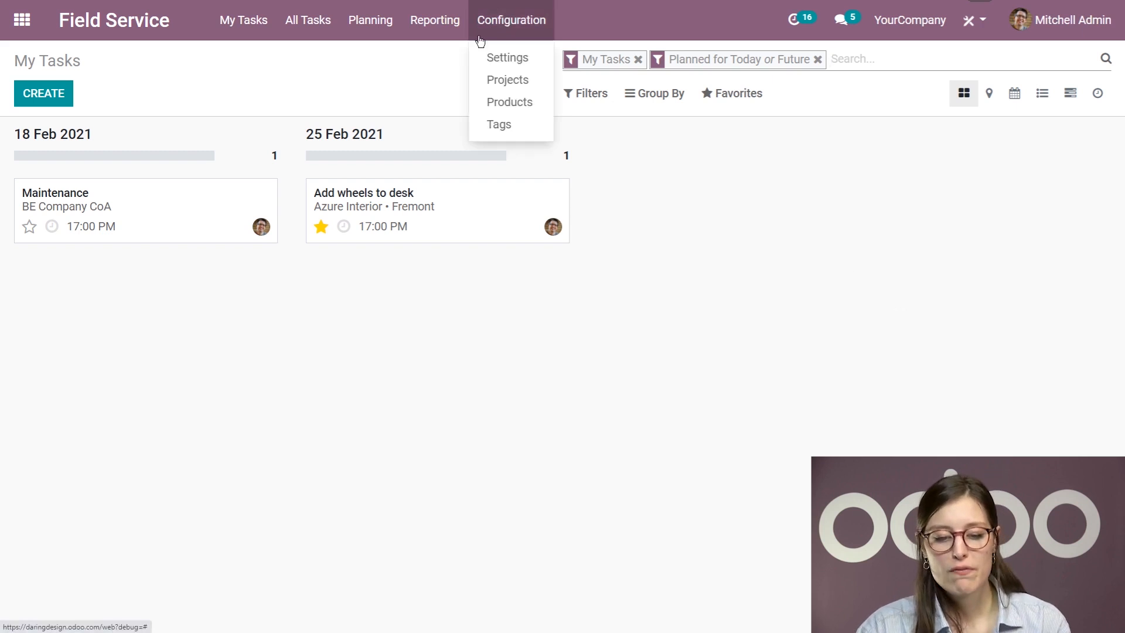
left_click(508, 79)
left_click(43, 93)
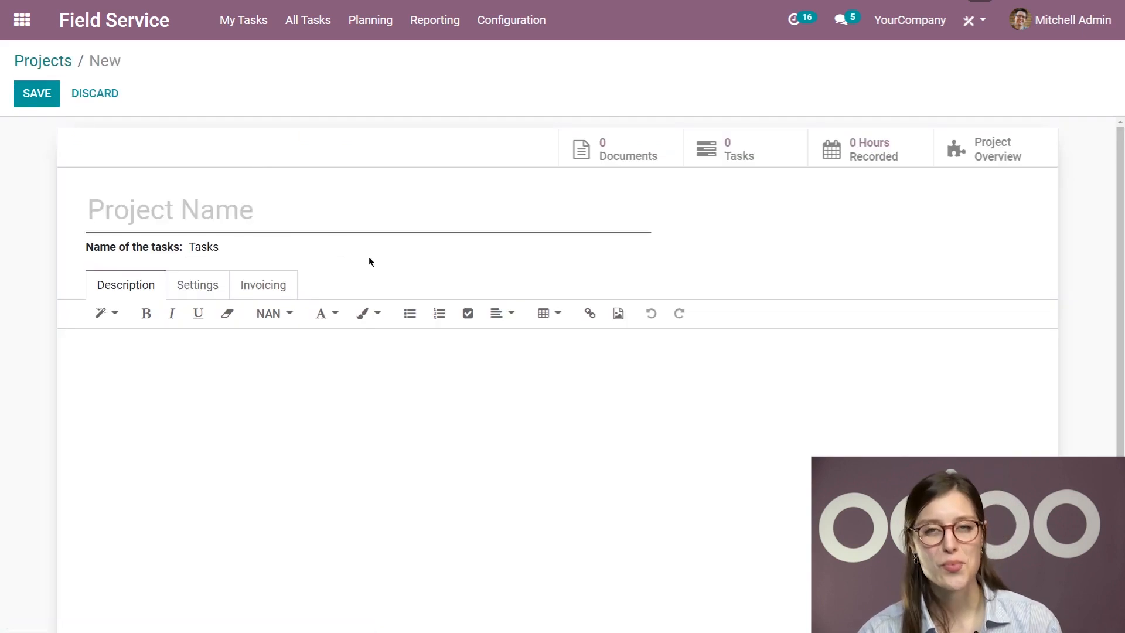
type("3D ")
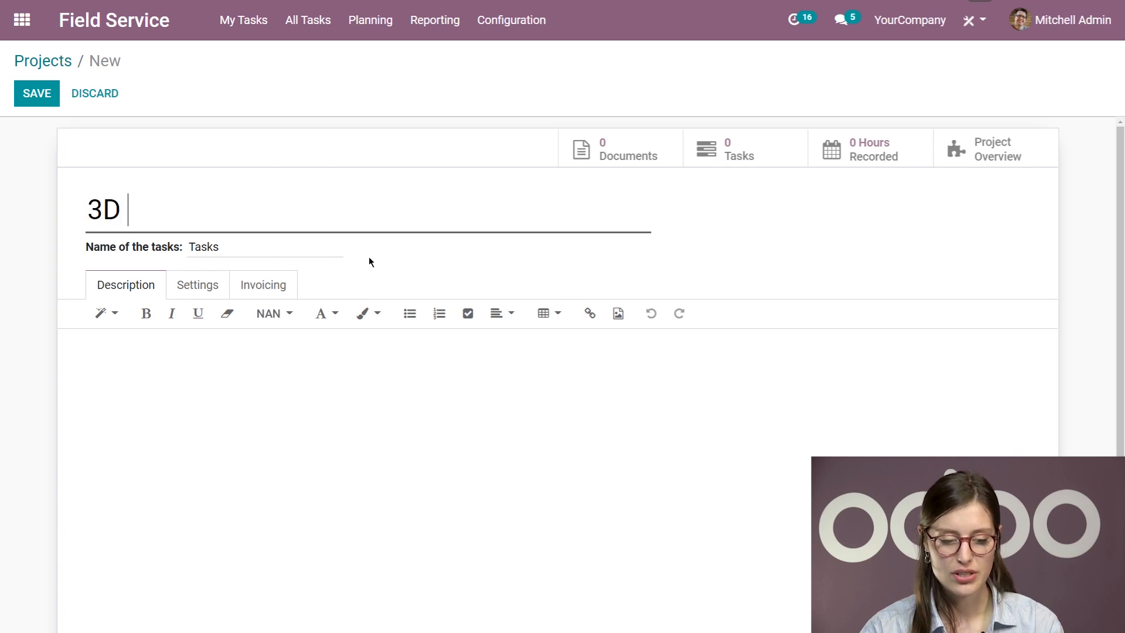
type("Printer")
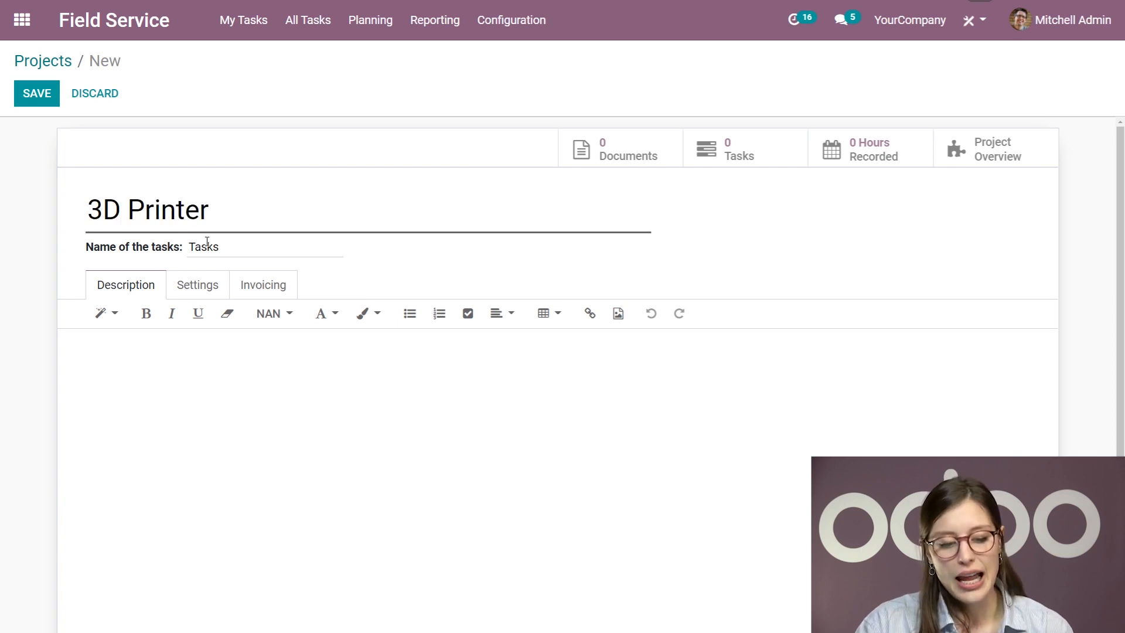
- Enter "installation, repair" as the description of the 3D Printer project
left_click(230, 394)
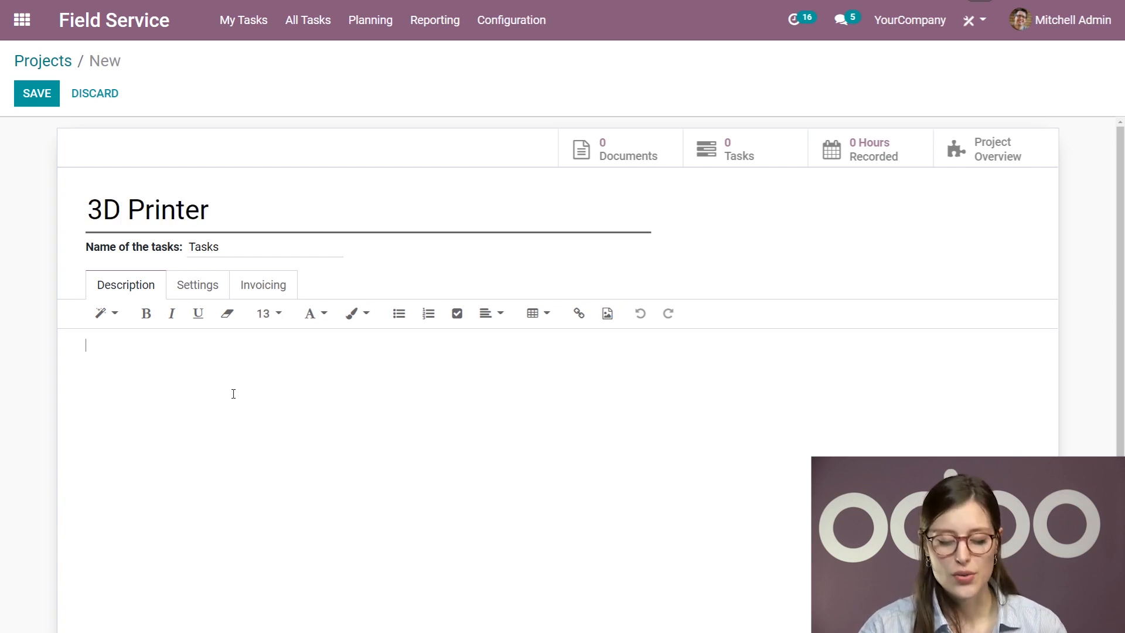
type("installation")
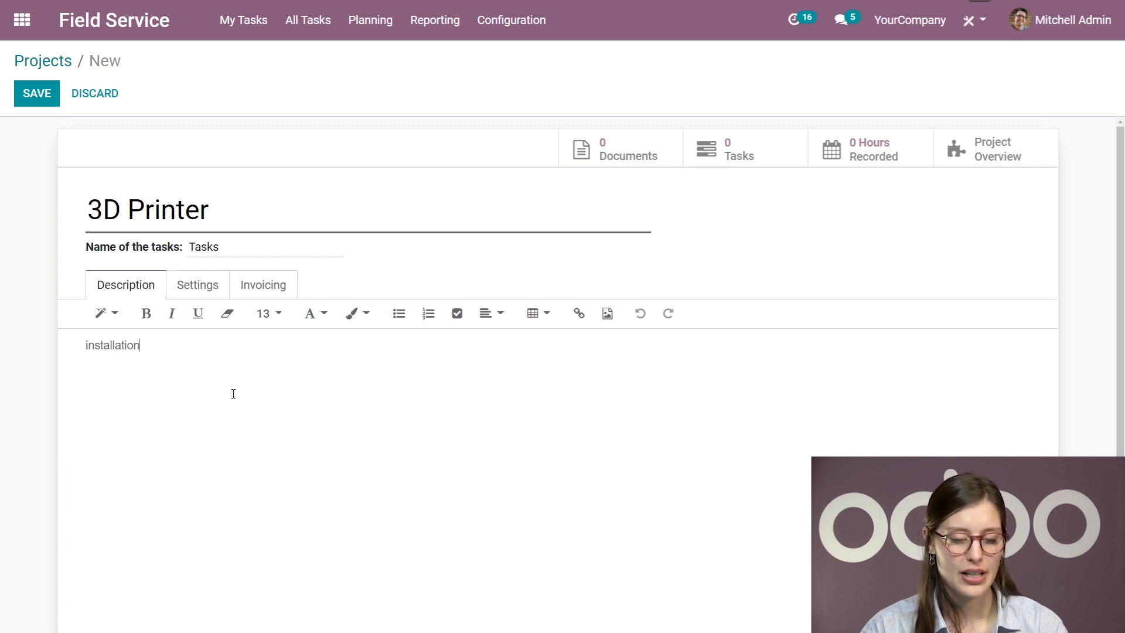
type(", repair")
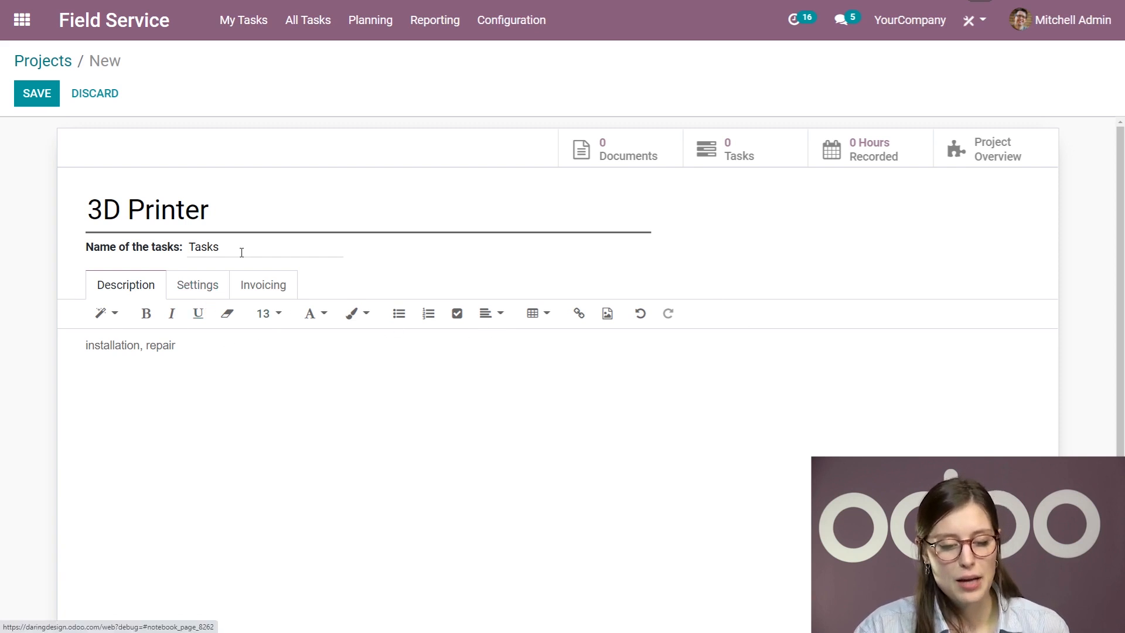
left_click_drag(241, 248, 63, 257)
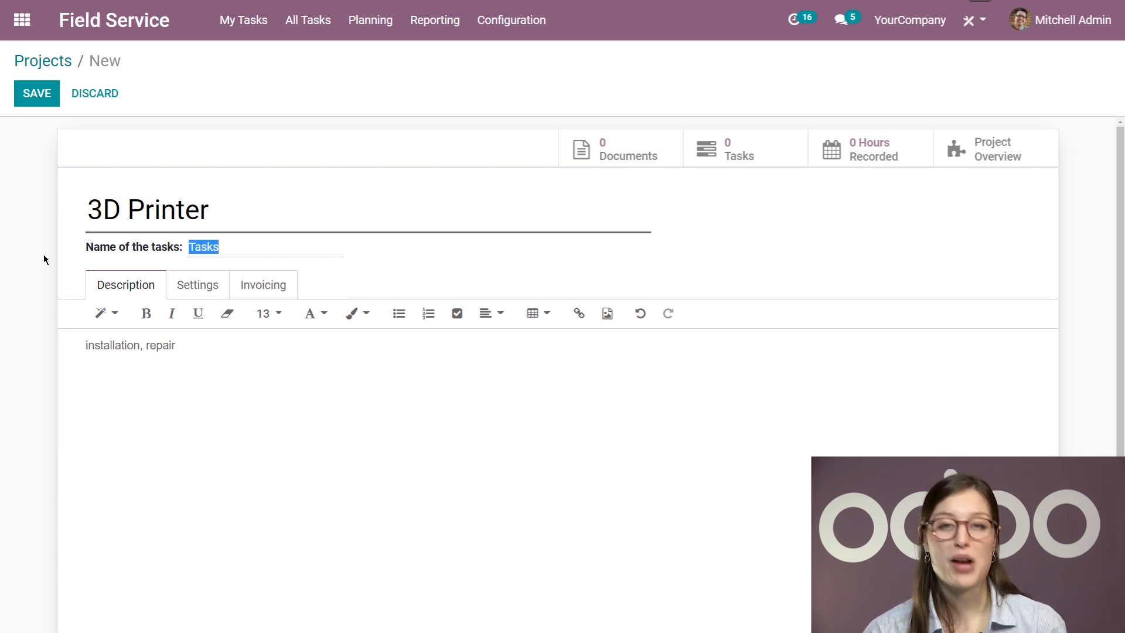
- In the project's settings, clear the project manager and assign the administrator account again
left_click(217, 293)
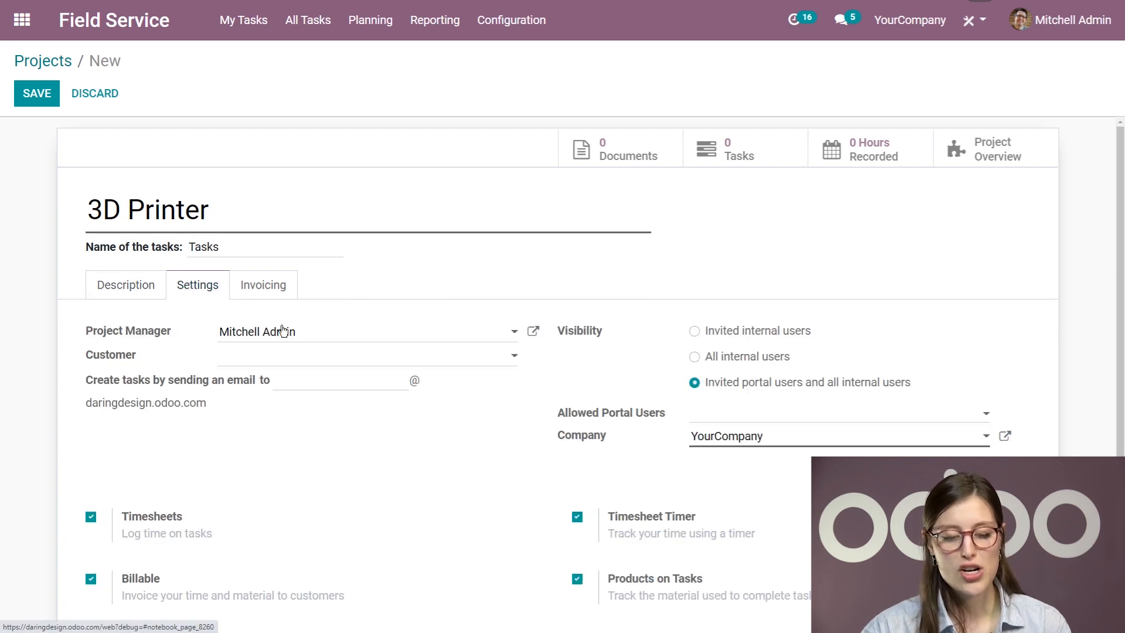
scroll(1, 342, "down", 1)
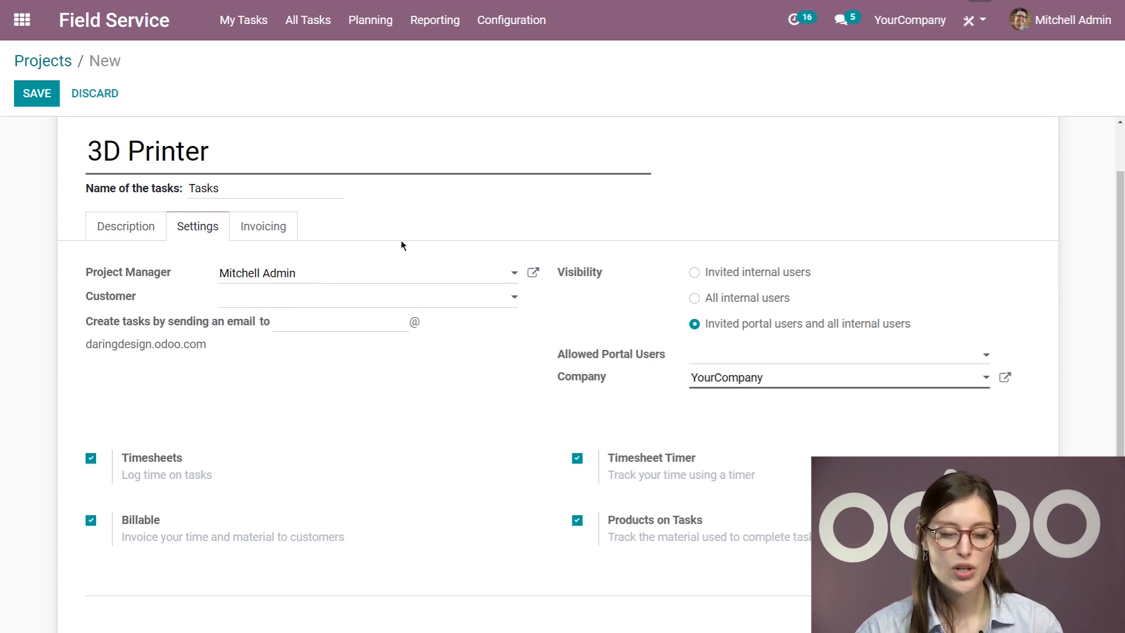
left_click_drag(339, 275, 184, 272)
key("BackSpace")
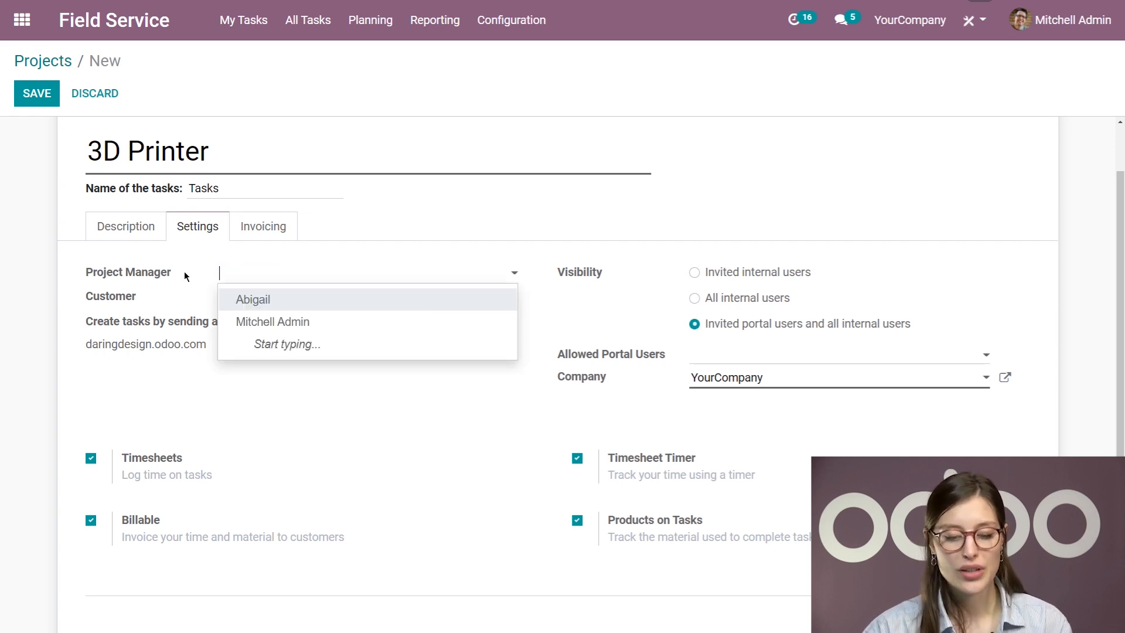
left_click(30, 297)
left_click(295, 280)
left_click(301, 321)
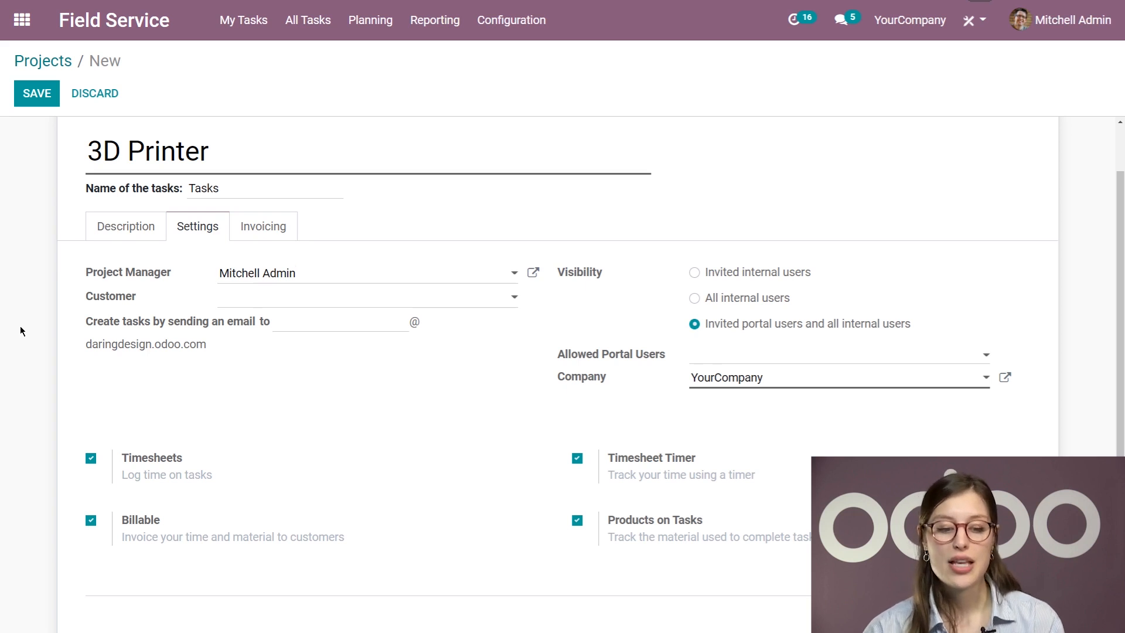
- Set the project's task-creation email alias to "1printer", accepting emails from Everyone
left_click(393, 321)
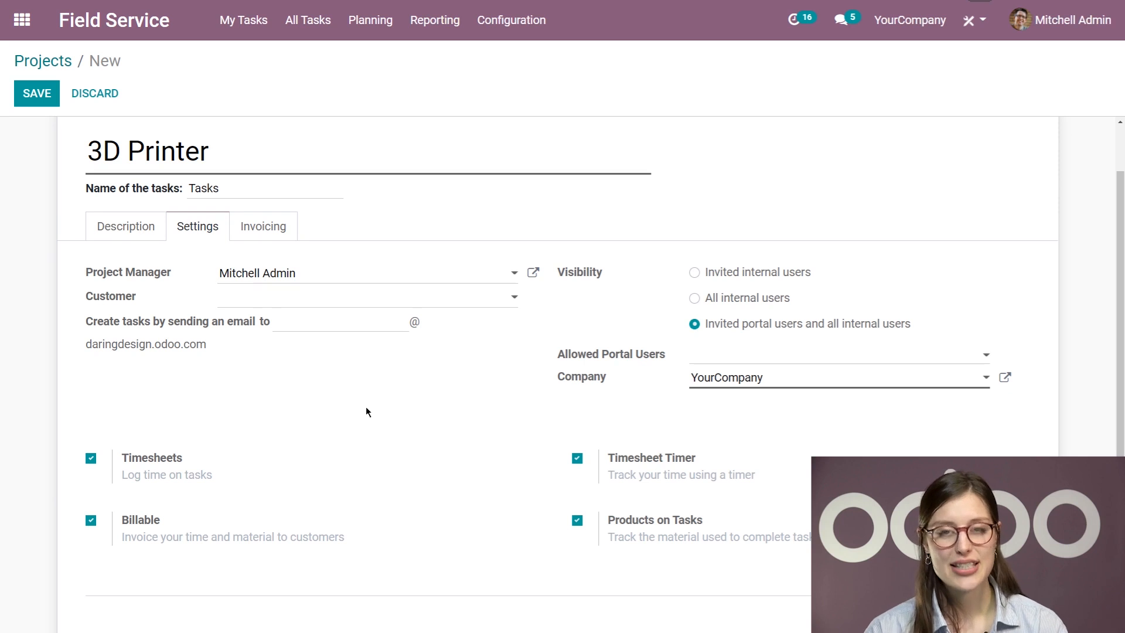
type("1printer")
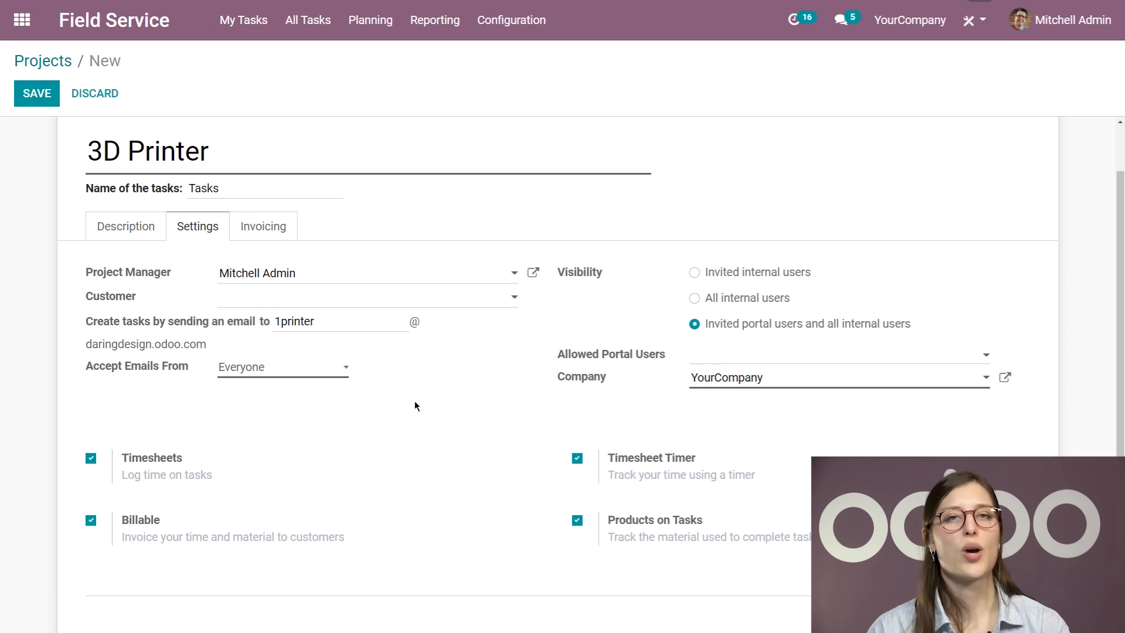
left_click(324, 431)
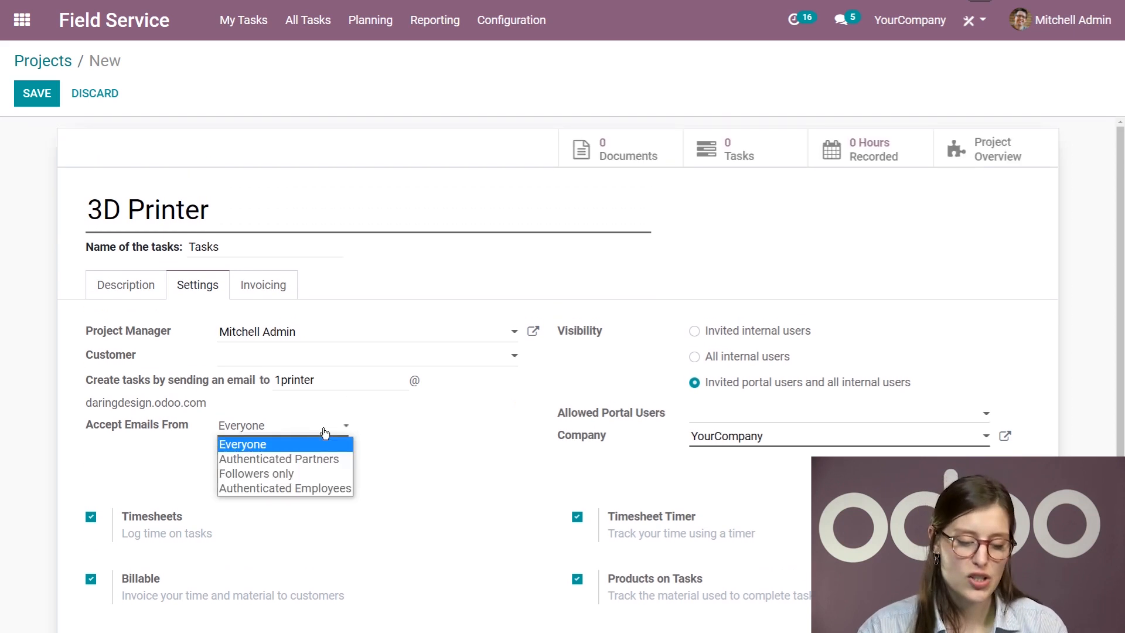
left_click(60, 455)
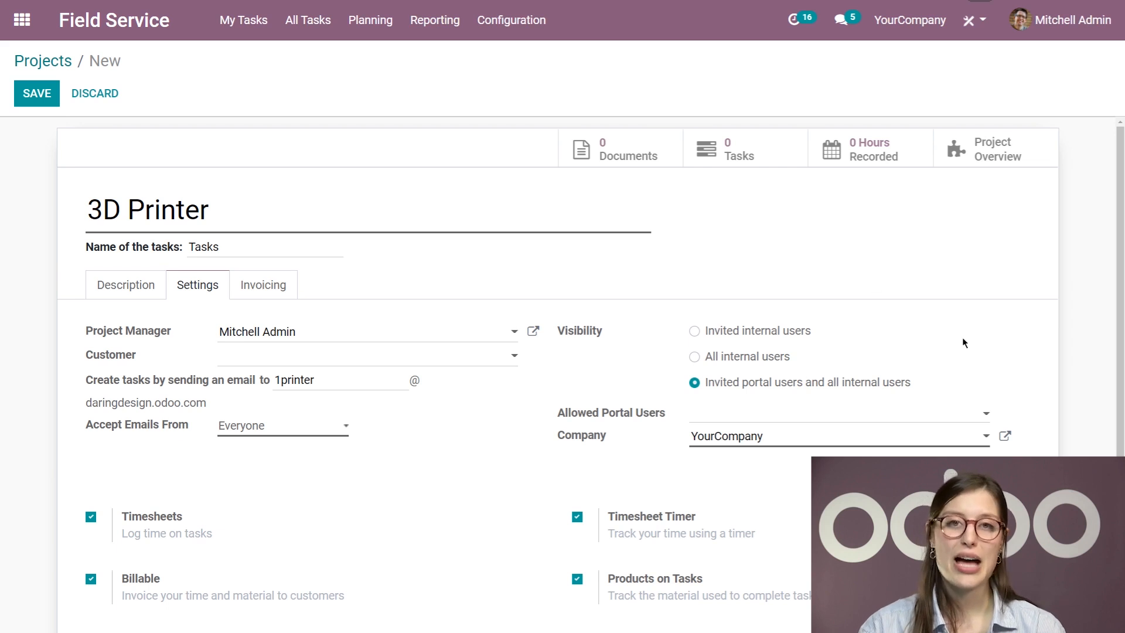
- Check the project's visibility, timesheet and billing options and save the project
scroll(963, 342, "down", 2)
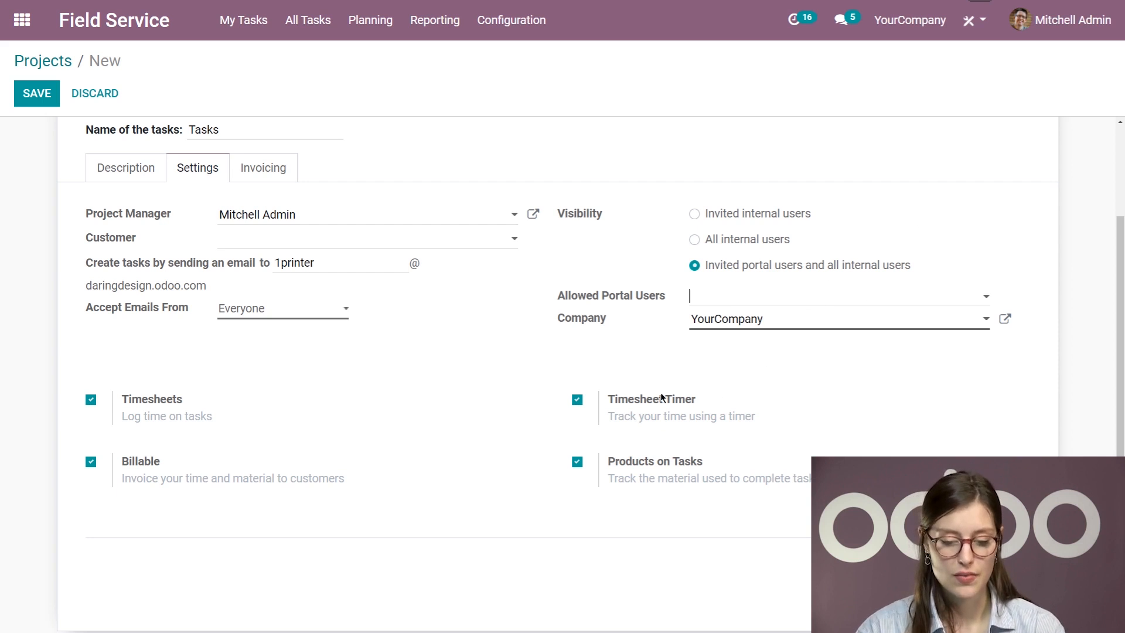
left_click(668, 292)
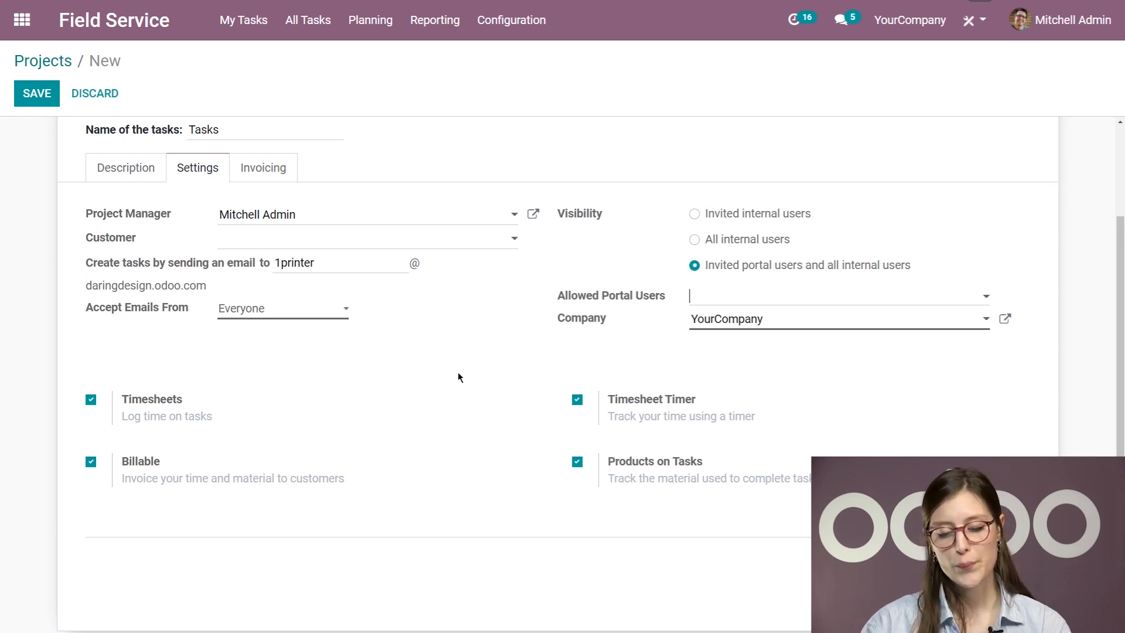
scroll(458, 371, "down", 1)
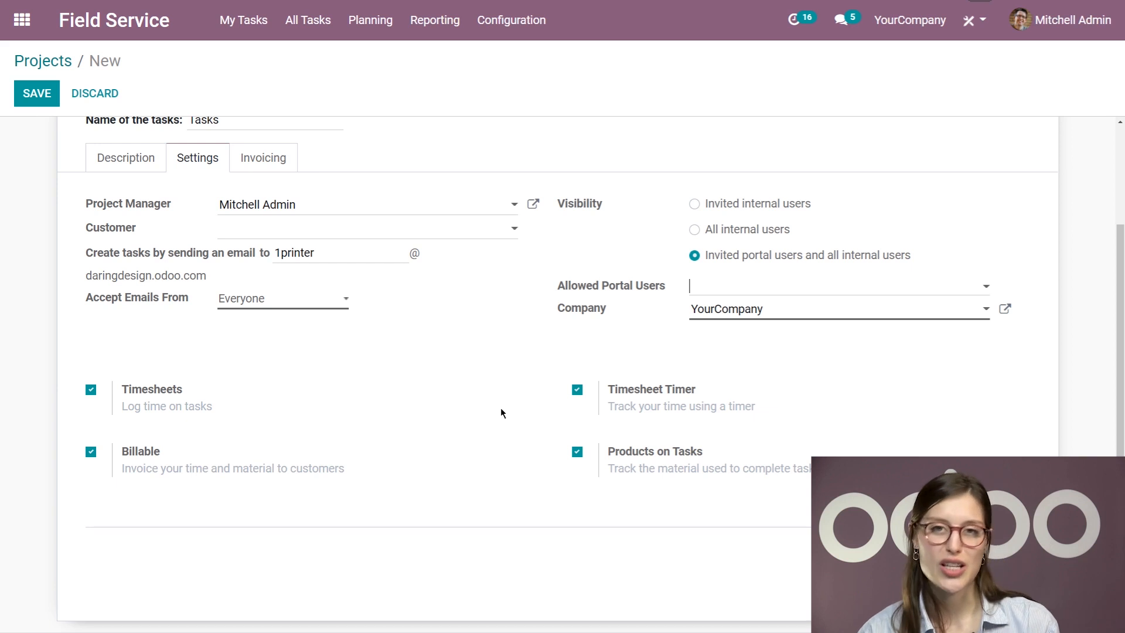
scroll(420, 482, "up", 2)
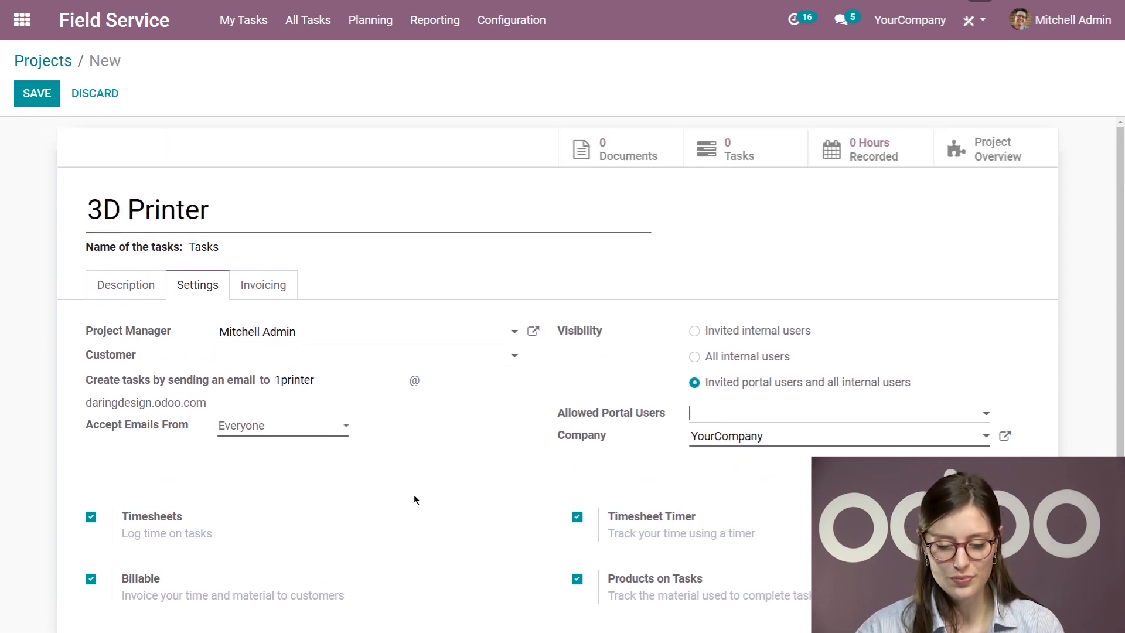
left_click(25, 94)
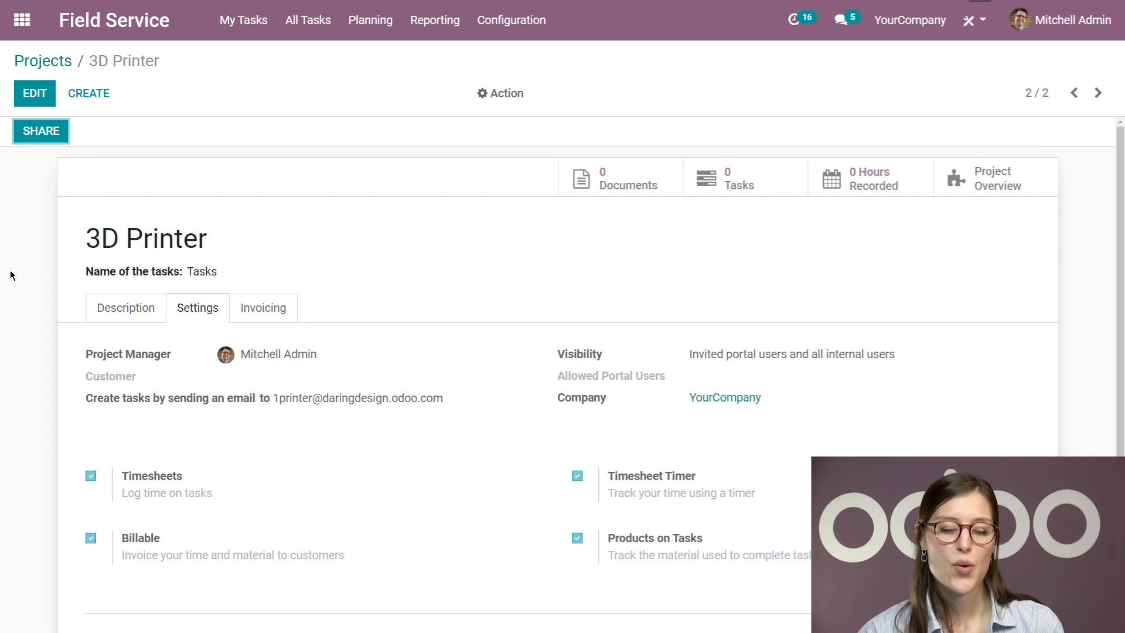
- Create a new task in My Tasks titled "Installation of model 5 printer"
left_click(117, 35)
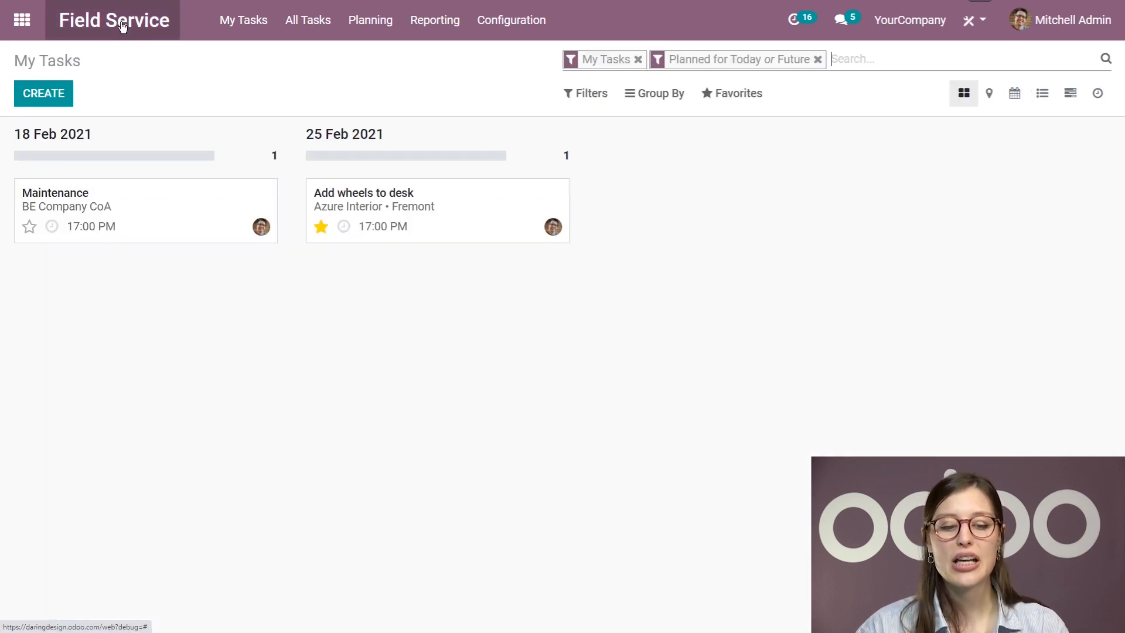
left_click(55, 100)
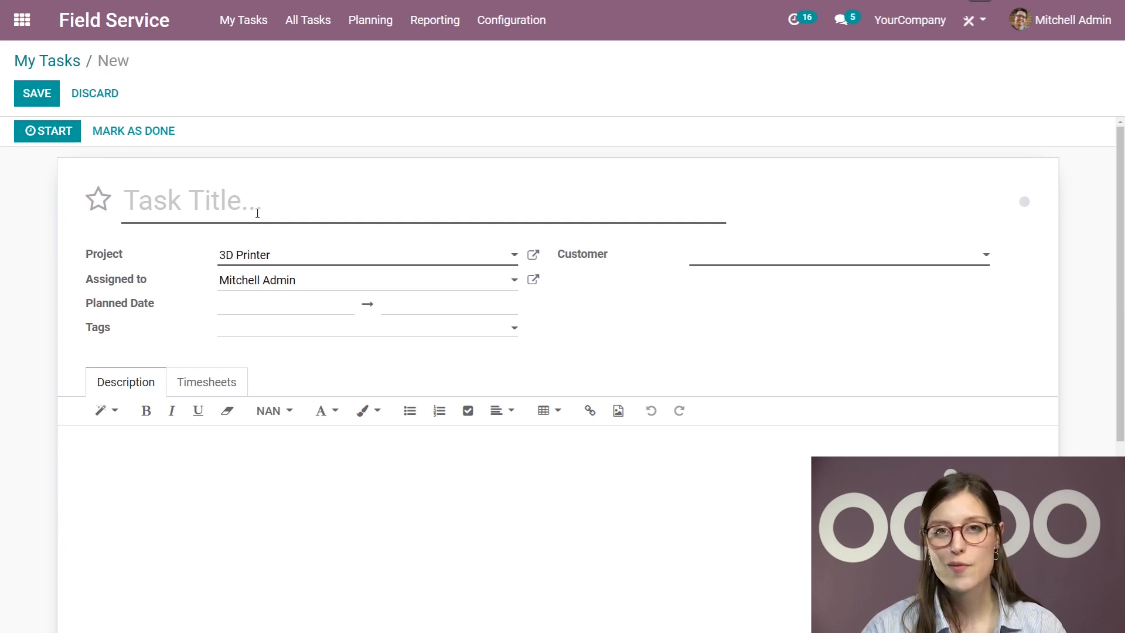
type("INs")
key("BackSpace")
key("BackSpace")
key("BackSpace")
type("Installation of ")
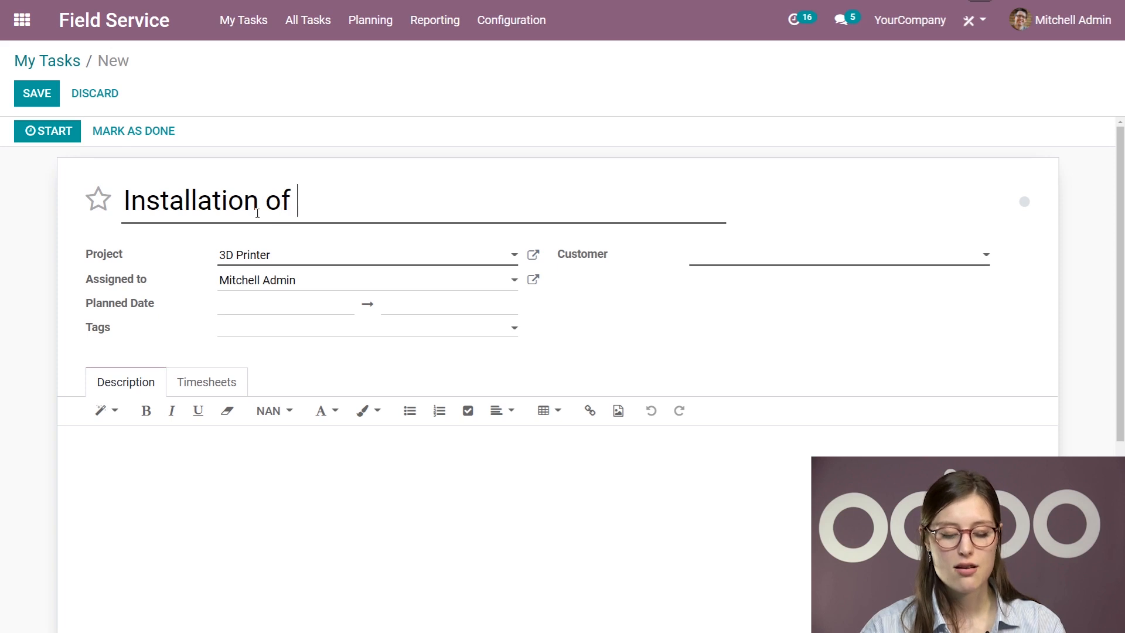
type("model 5 p")
type("rint")
key("BackSpace")
type("inter")
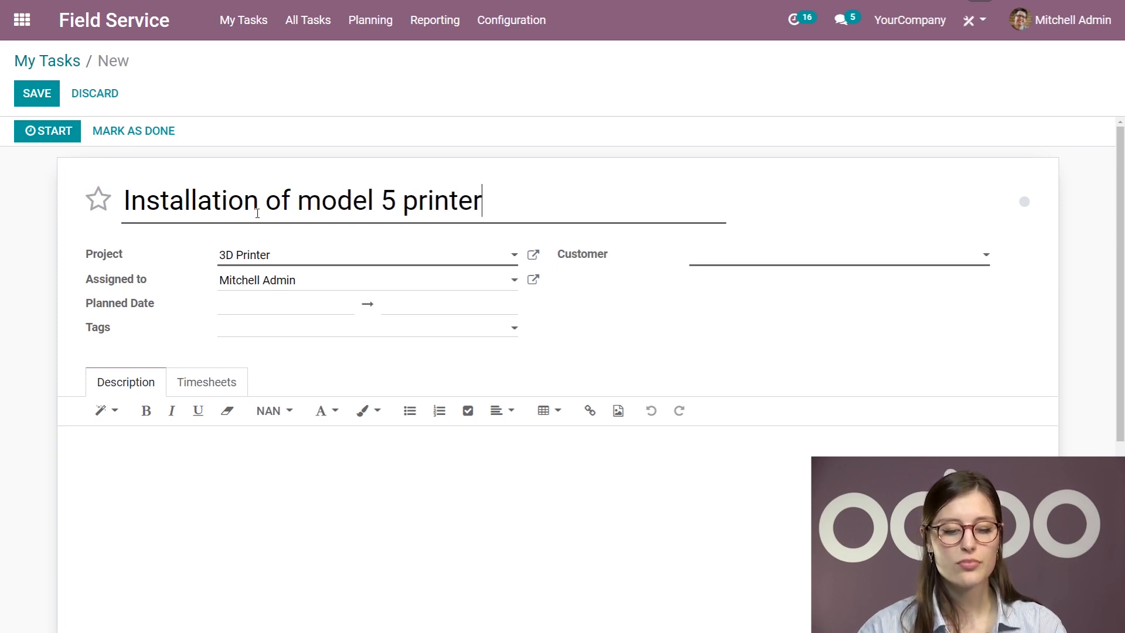
- Select 3D Printer as the project of the installation task
left_click(276, 254)
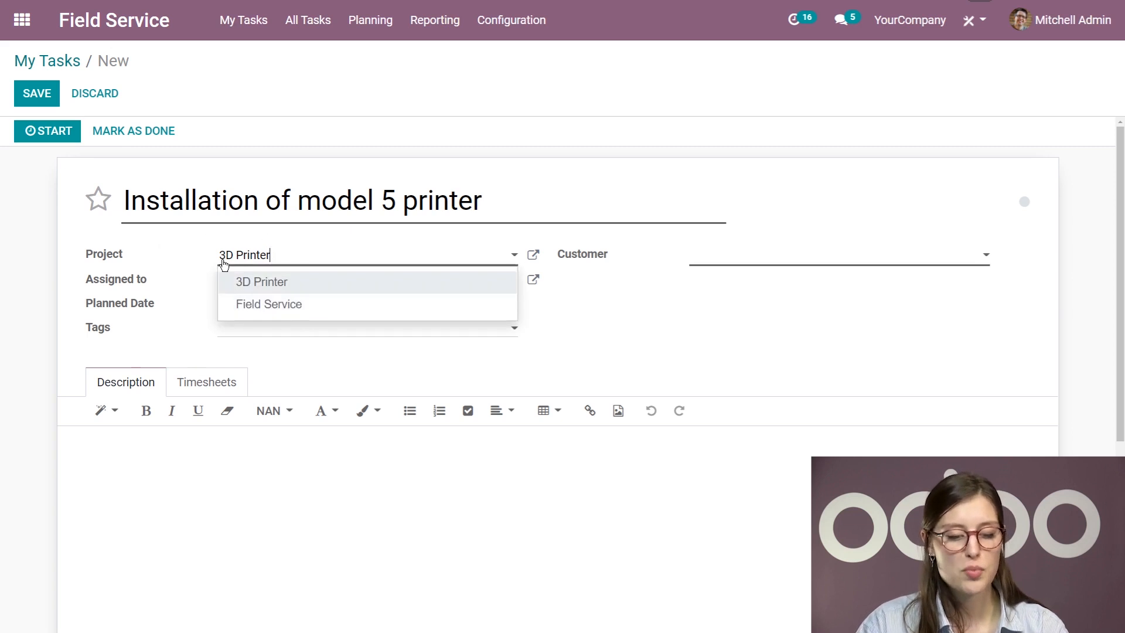
left_click(237, 280)
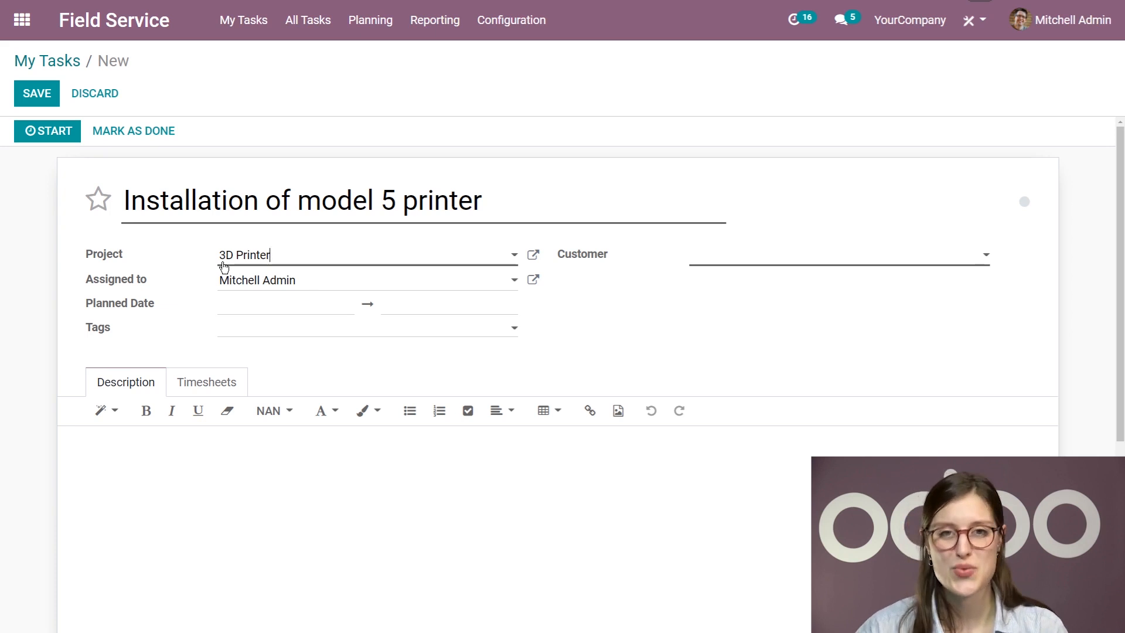
scroll(326, 292, "down", 1)
scroll(78, 278, "up", 1)
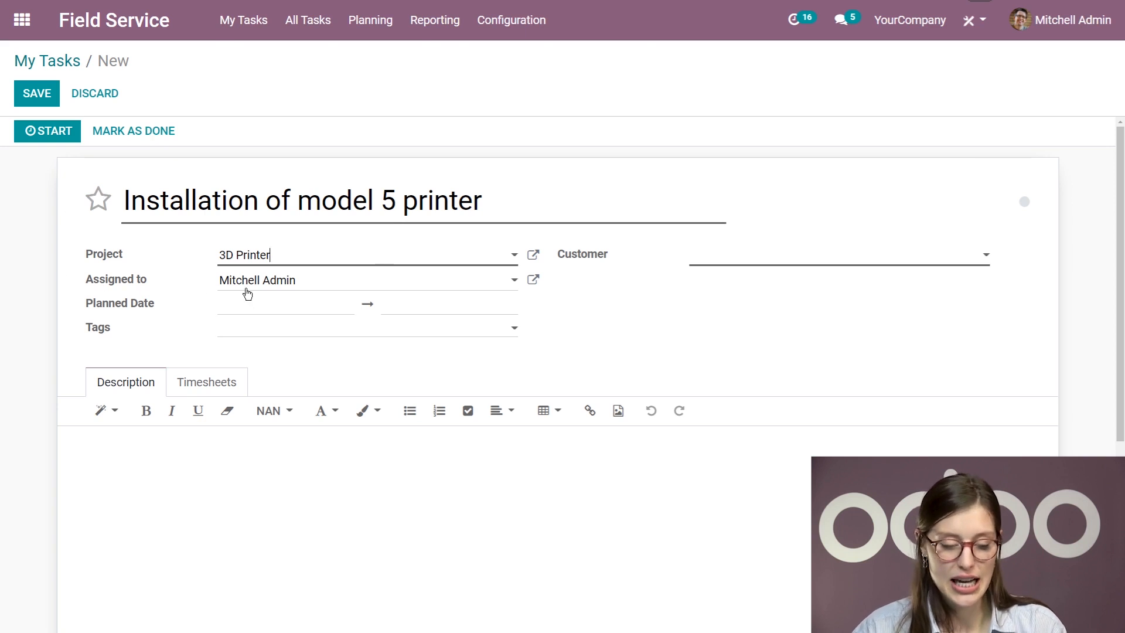
- Plan the task for 02/16/2021 from 17:15 to 18:15
left_click(248, 302)
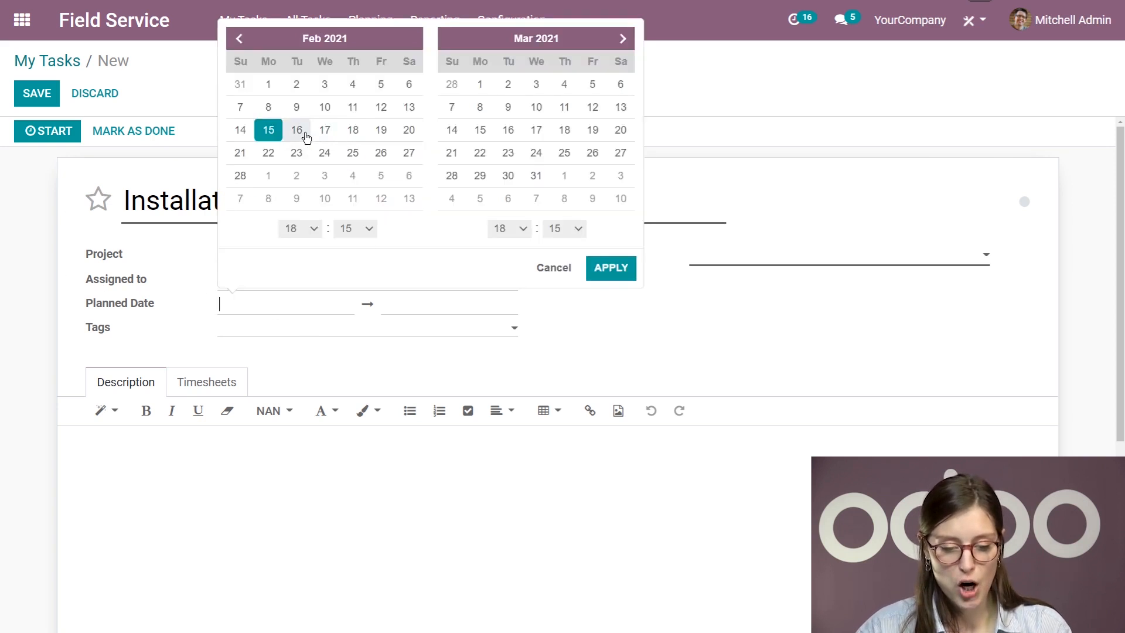
left_click(305, 136)
left_click(310, 229)
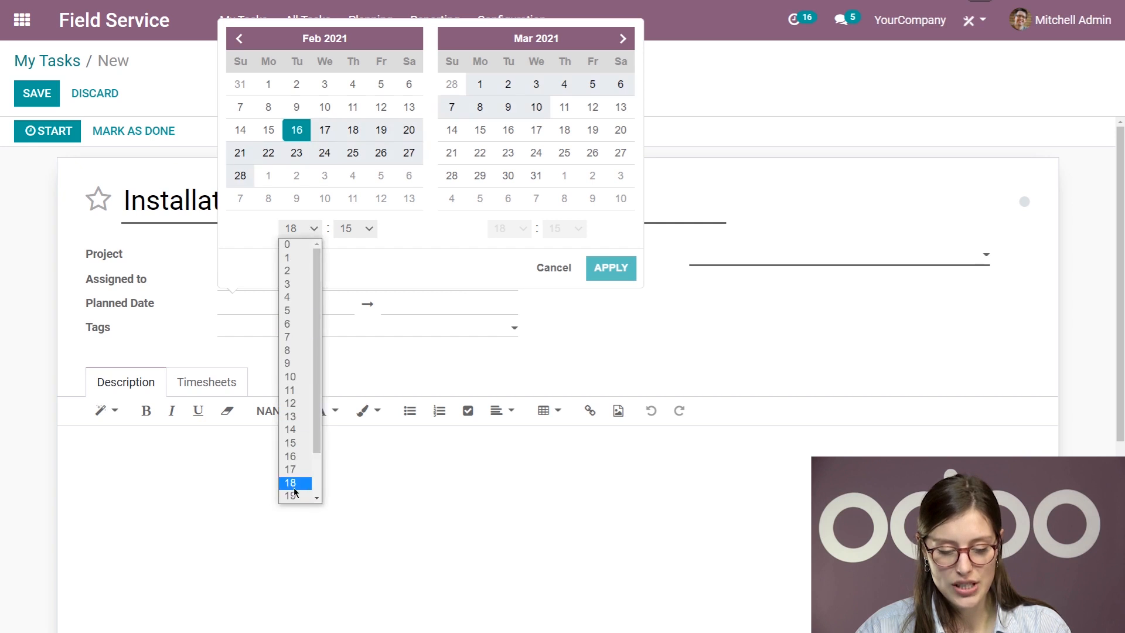
left_click(290, 468)
left_click(297, 129)
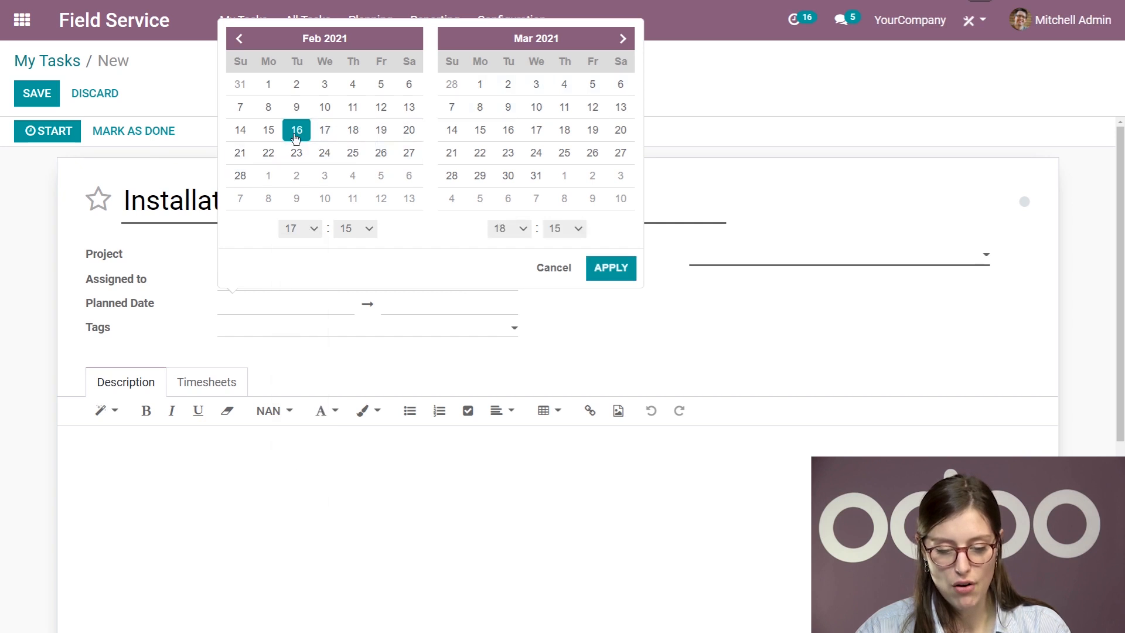
left_click(593, 269)
- Set the task's customer to Azure Interior and add the VIP customer tag
left_click(765, 258)
left_click(739, 304)
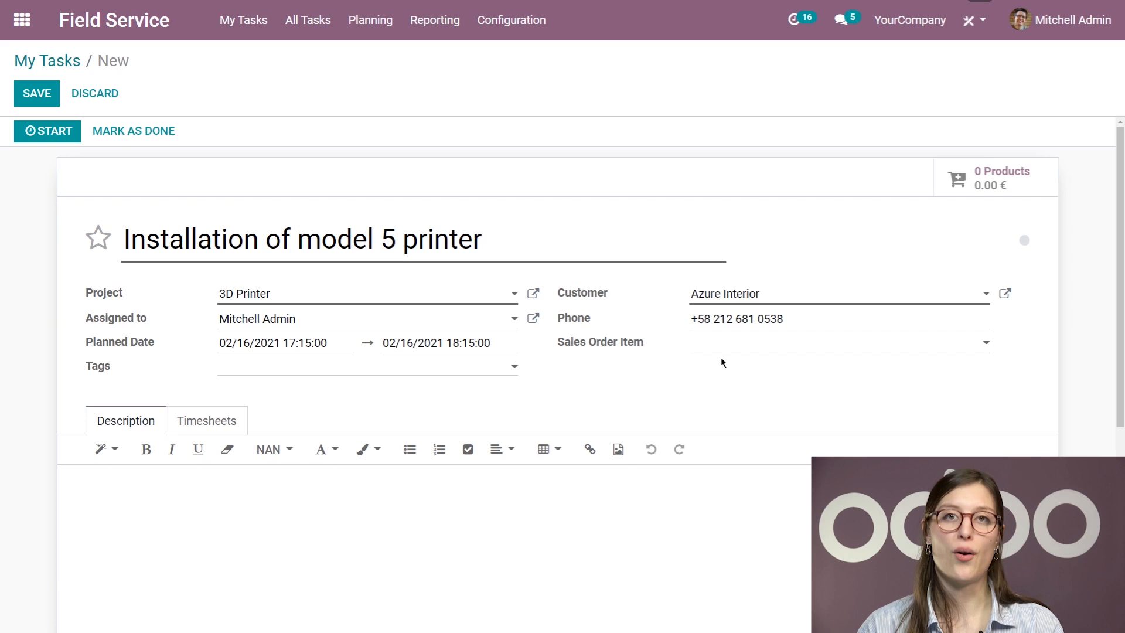
left_click(279, 364)
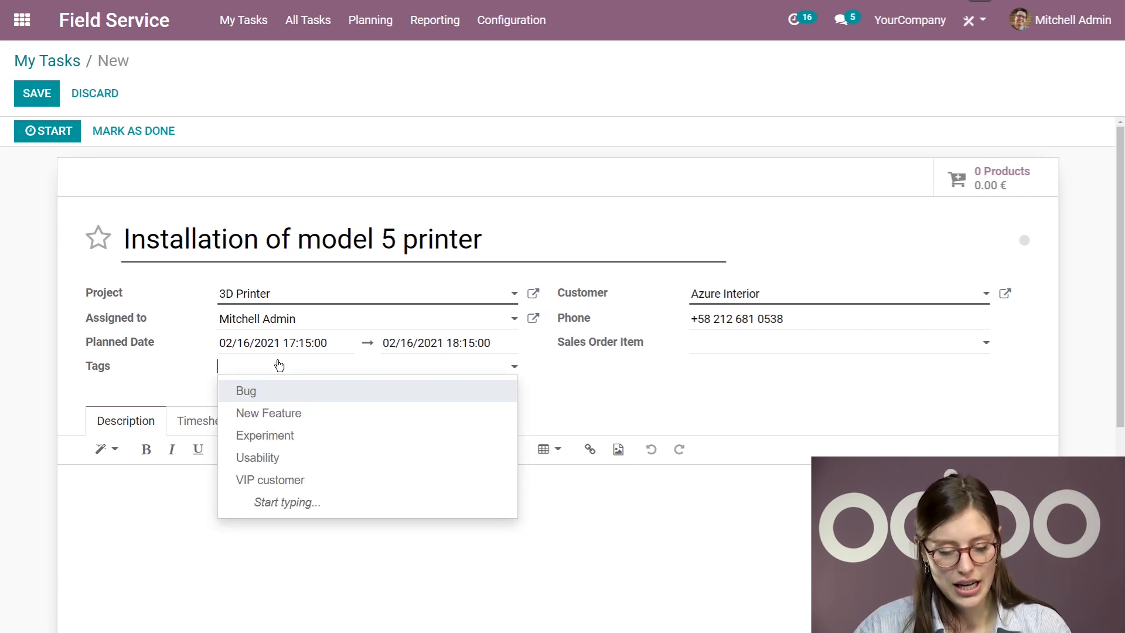
left_click(306, 481)
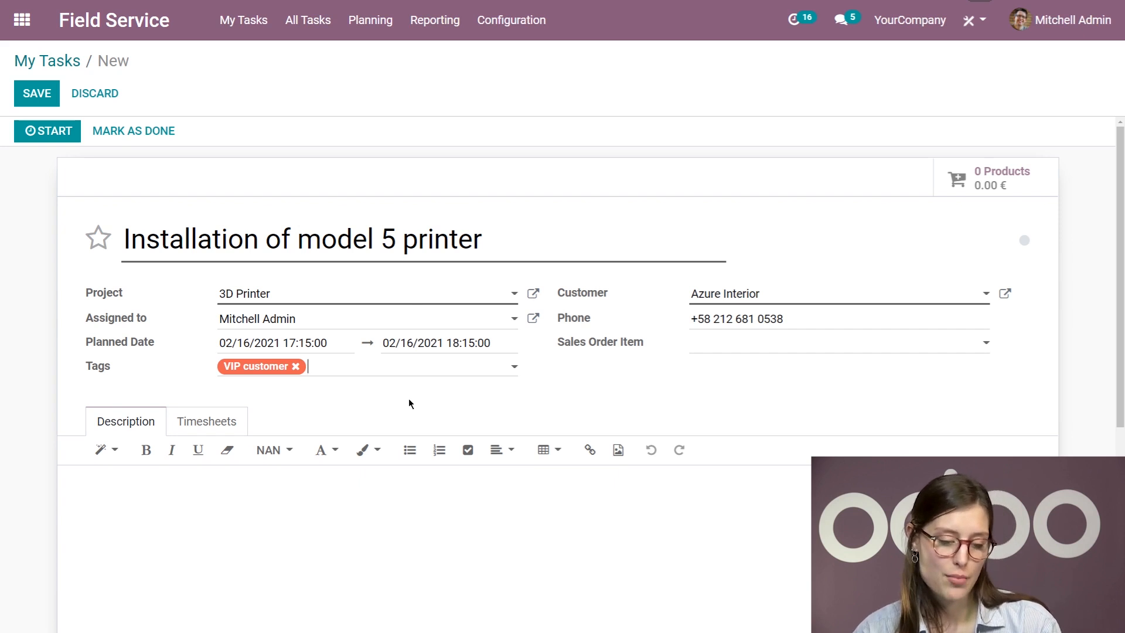
- Save the new printer installation task without a description
left_click(200, 540)
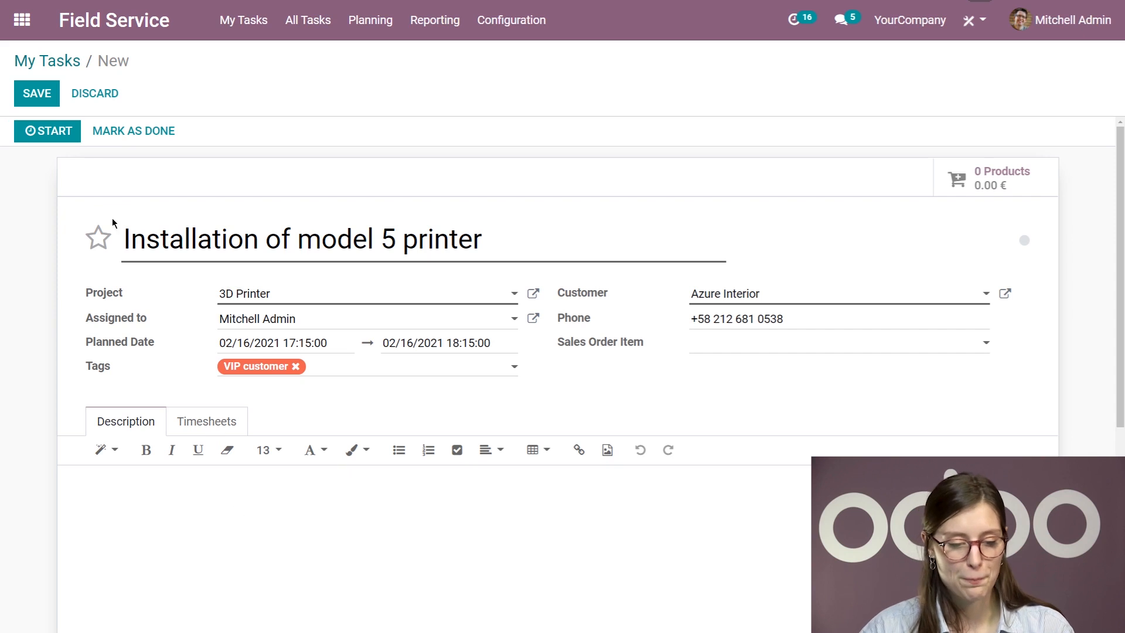
left_click(38, 94)
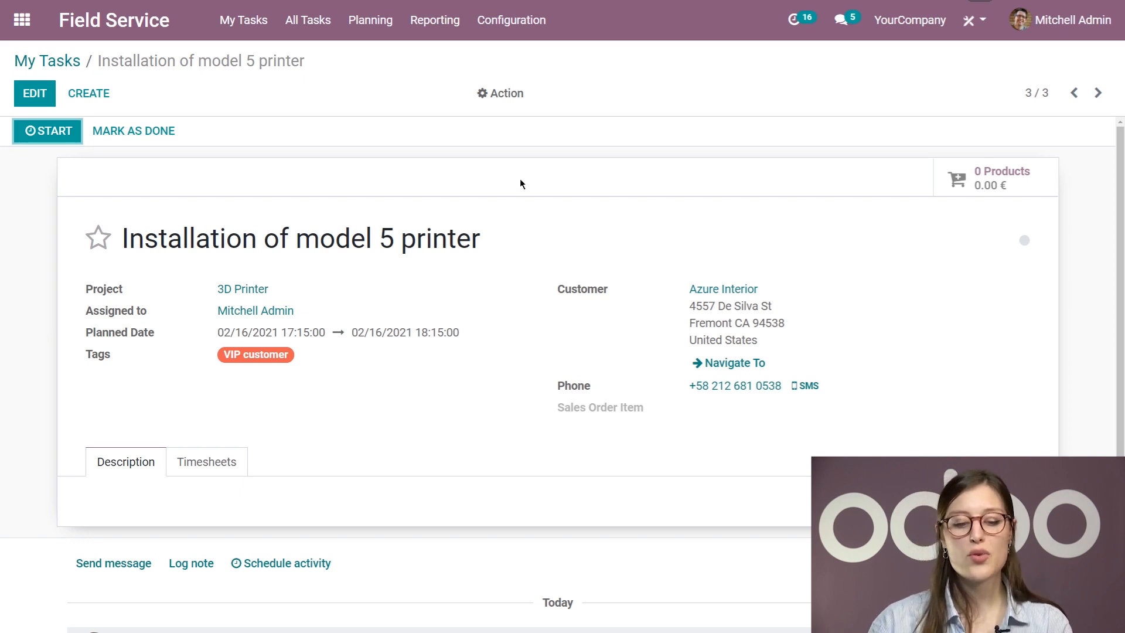
- Duplicate the installation task and leave the copy's edit mode without making changes
left_click(511, 92)
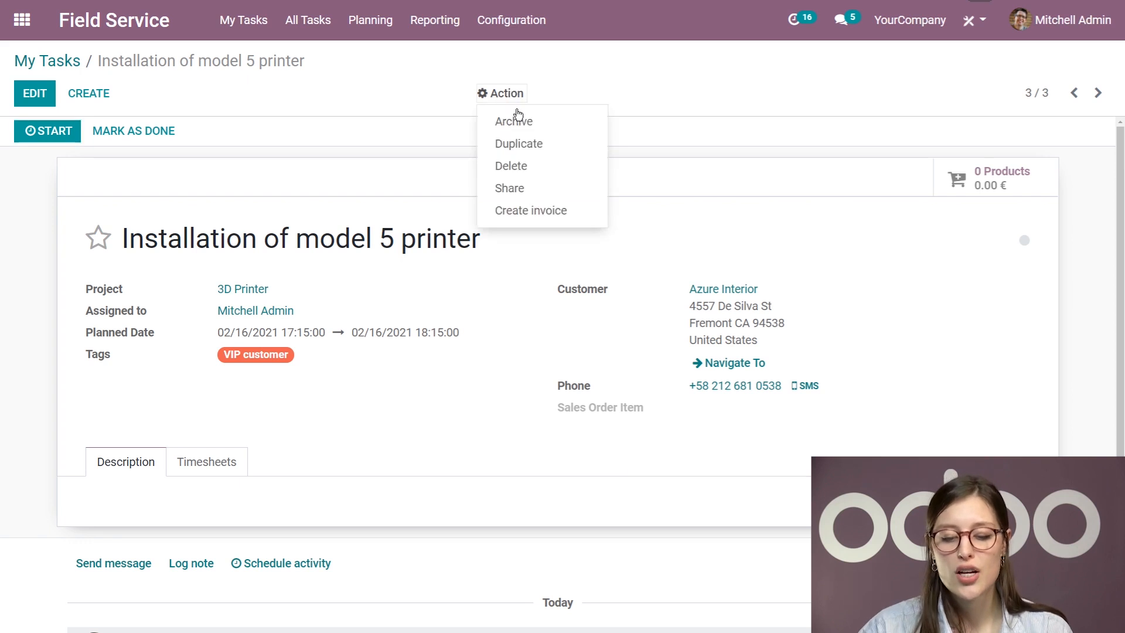
left_click(529, 141)
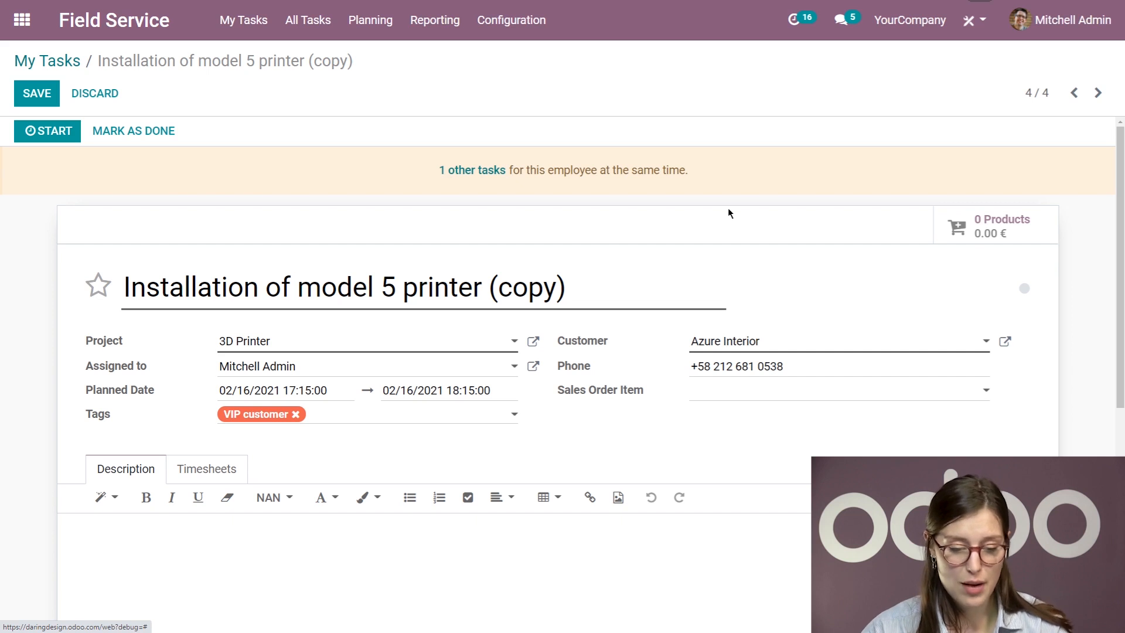
left_click(103, 94)
- Delete the duplicated installation task and confirm the deletion
left_click(527, 97)
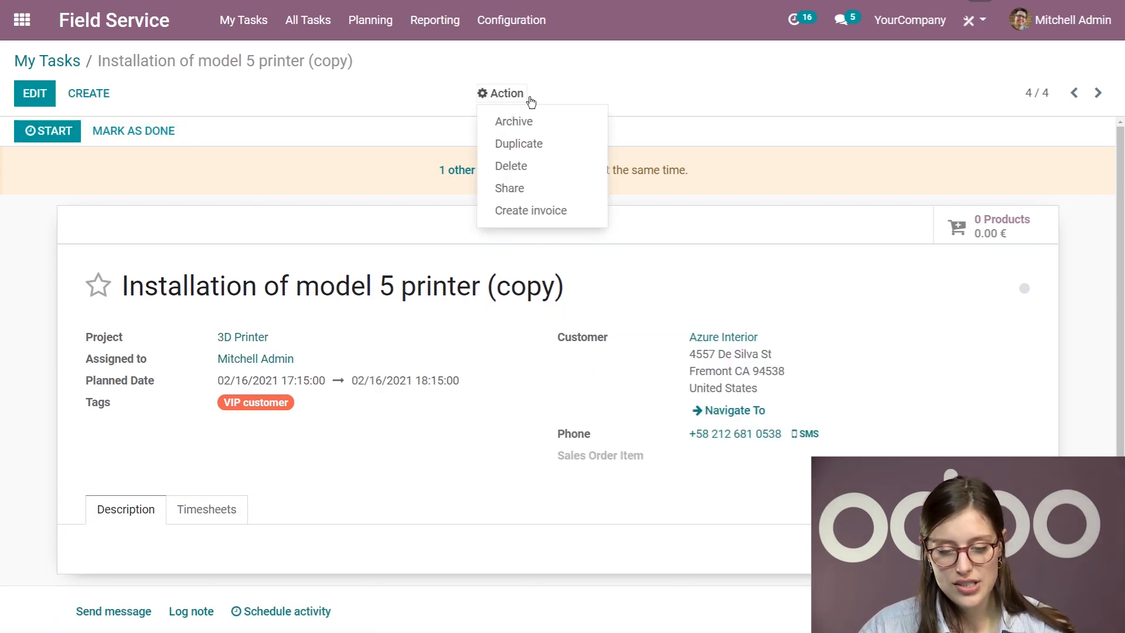
left_click(557, 165)
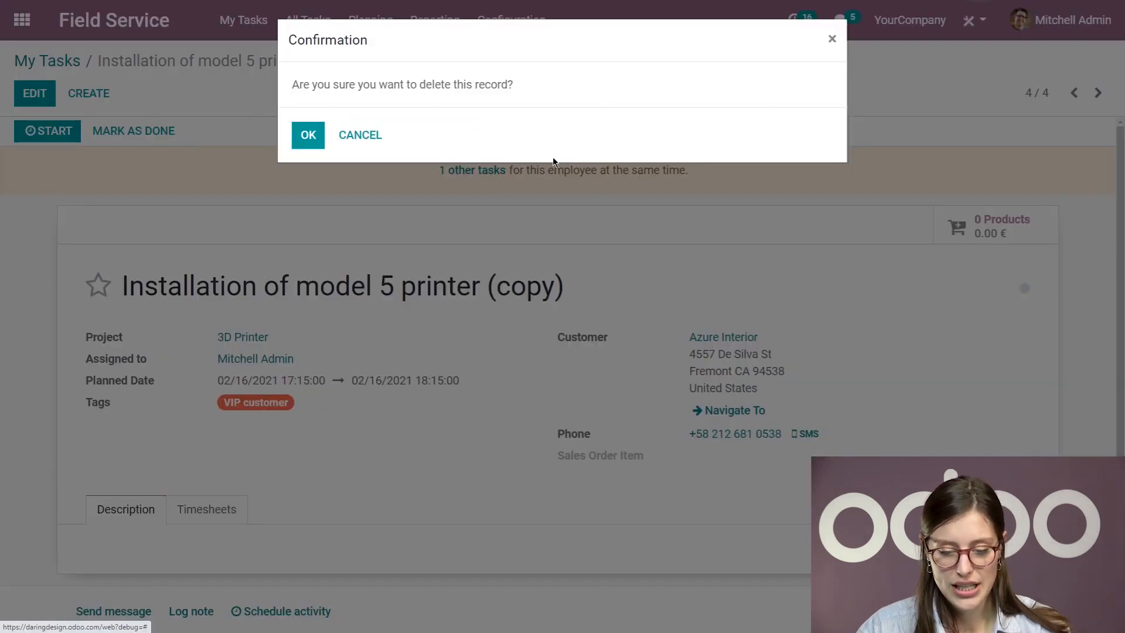
left_click(297, 136)
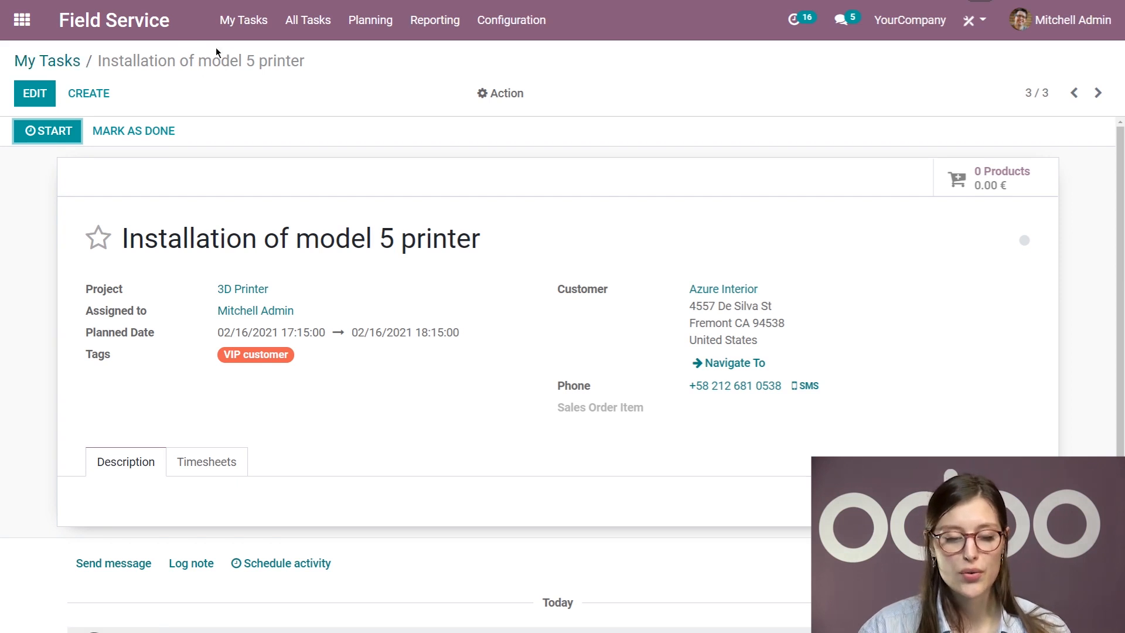
- Return to the My Tasks overview
left_click(143, 29)
left_click(249, 32)
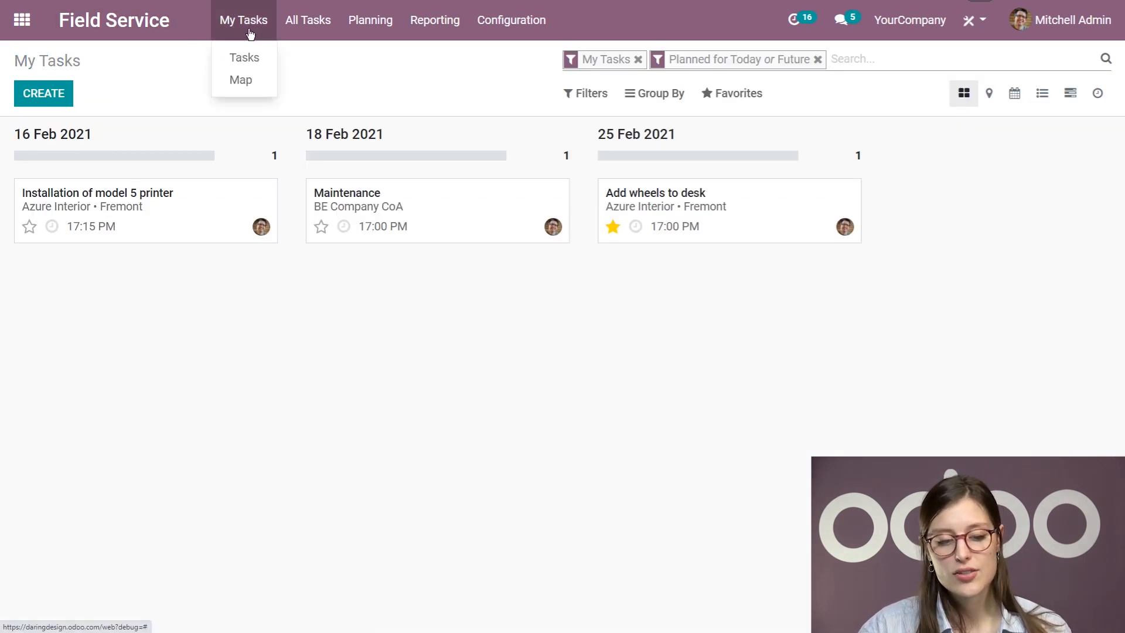
left_click(262, 58)
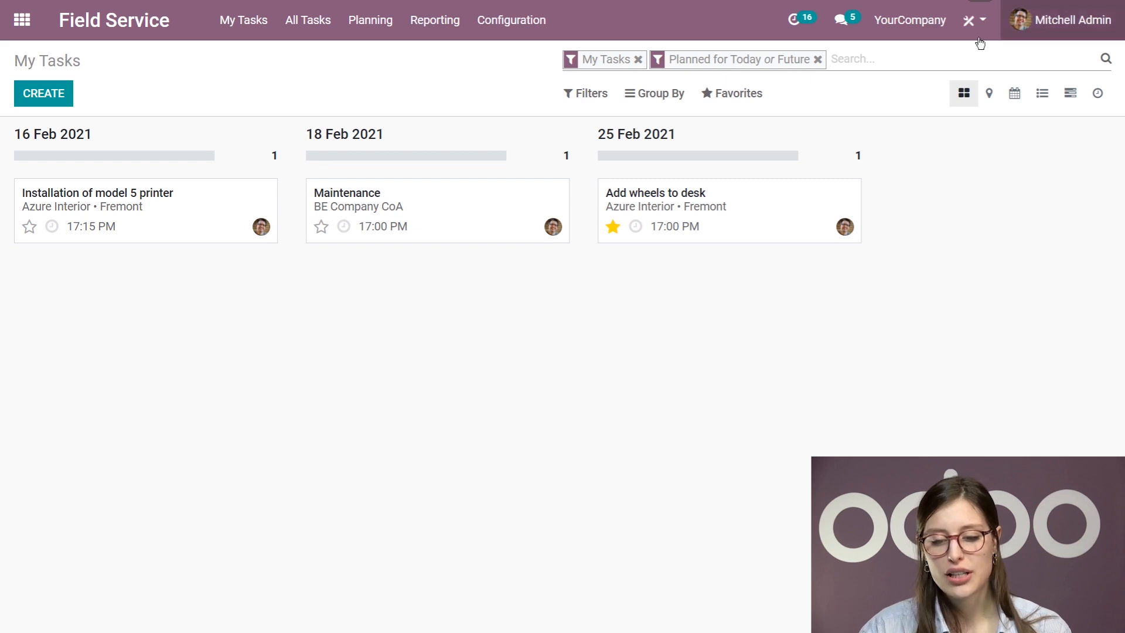
- Remove the My Tasks and Planned for Today or Future filters, and reopen My Tasks with its default filters
left_click(817, 60)
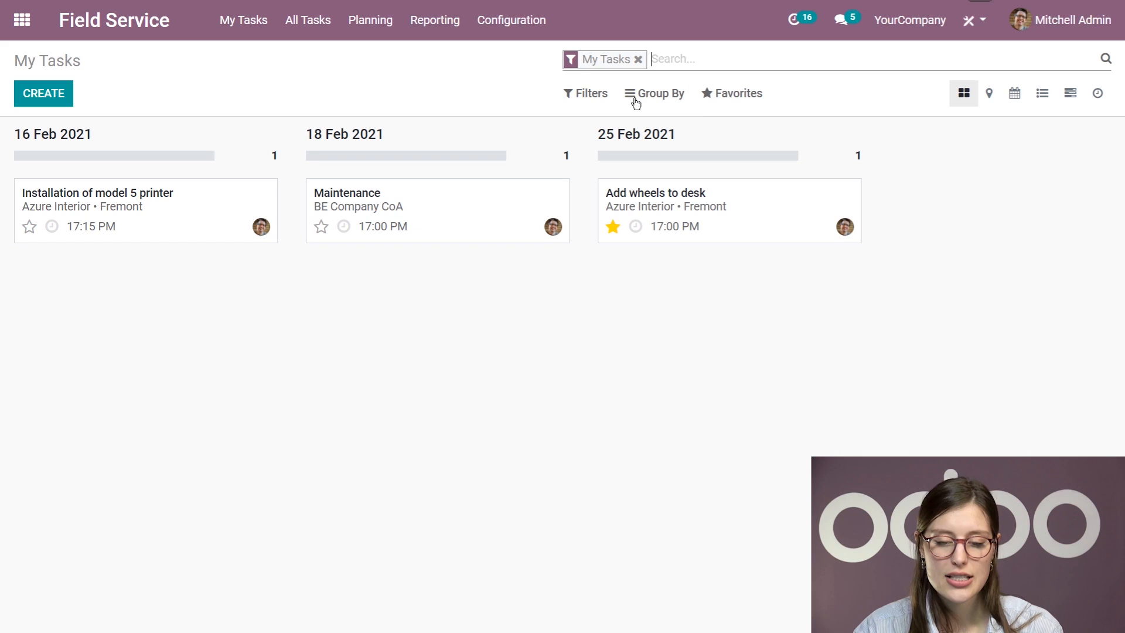
left_click(637, 60)
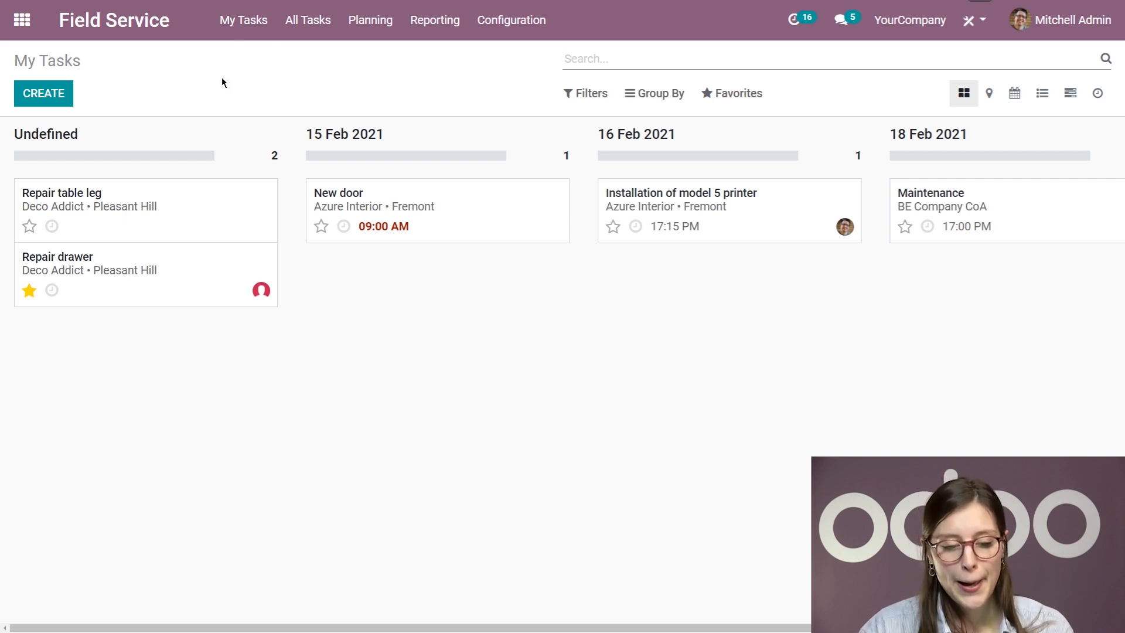
left_click(231, 20)
left_click(242, 53)
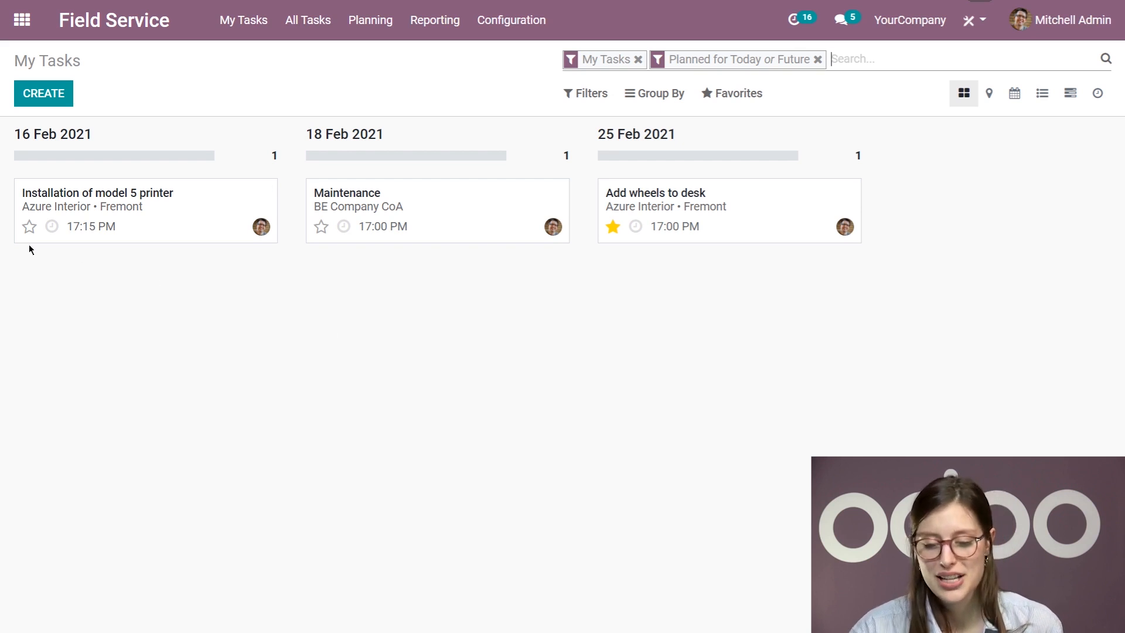
- Mark the model 5 printer installation task as a priority with its star and check its activity scheduling option
left_click(34, 227)
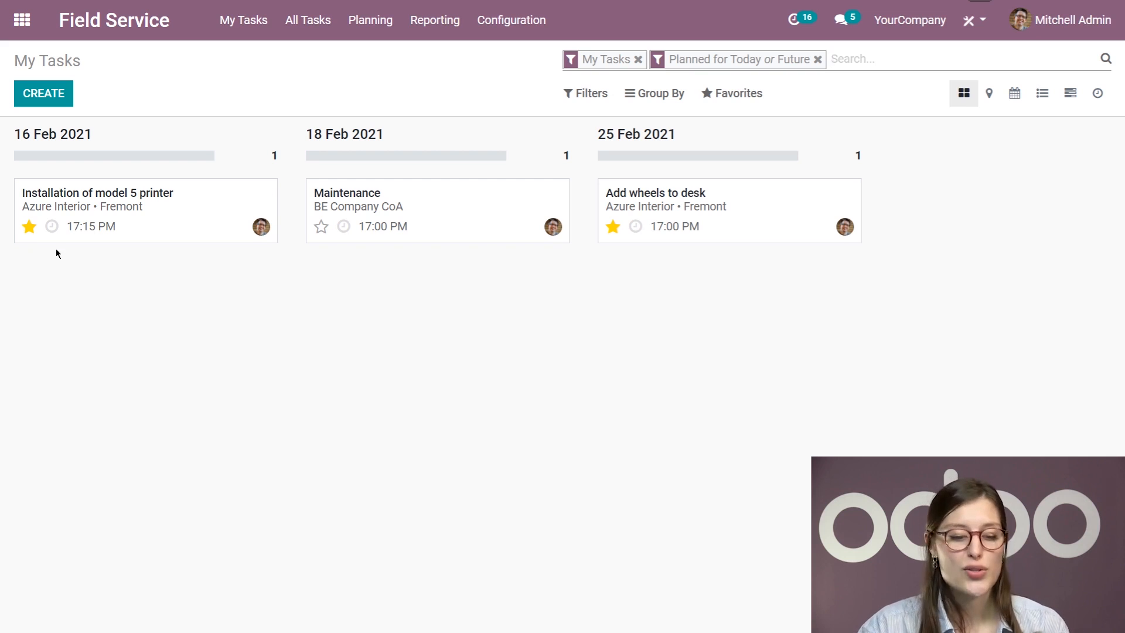
left_click(51, 227)
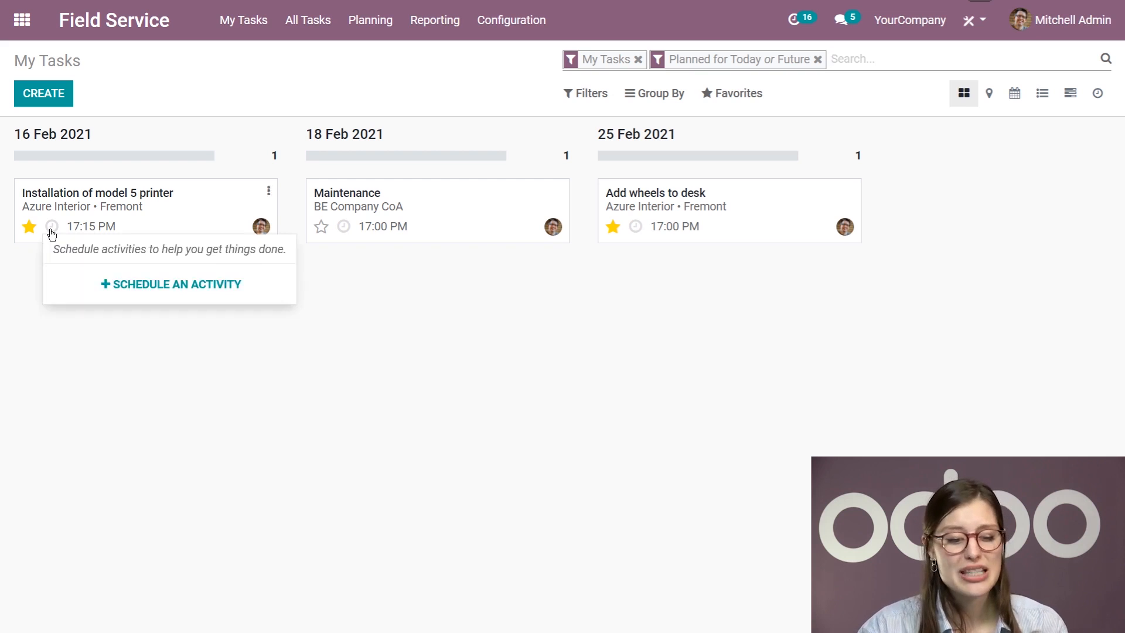
left_click(300, 355)
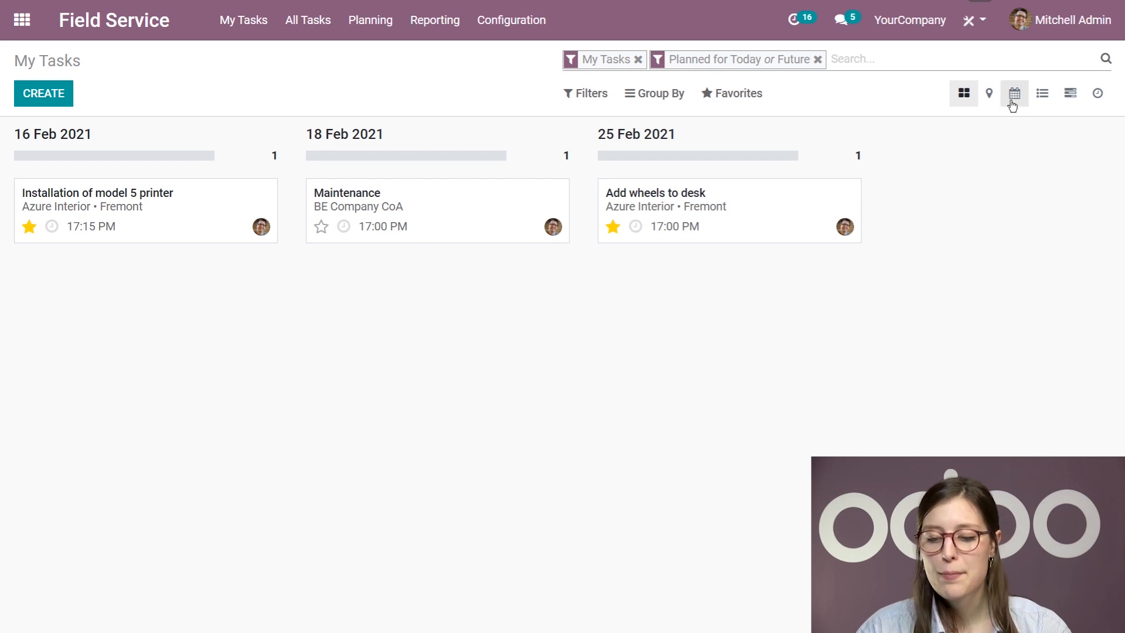
- Show the tasks on the map and examine the address details of the California location at close range
left_click(982, 97)
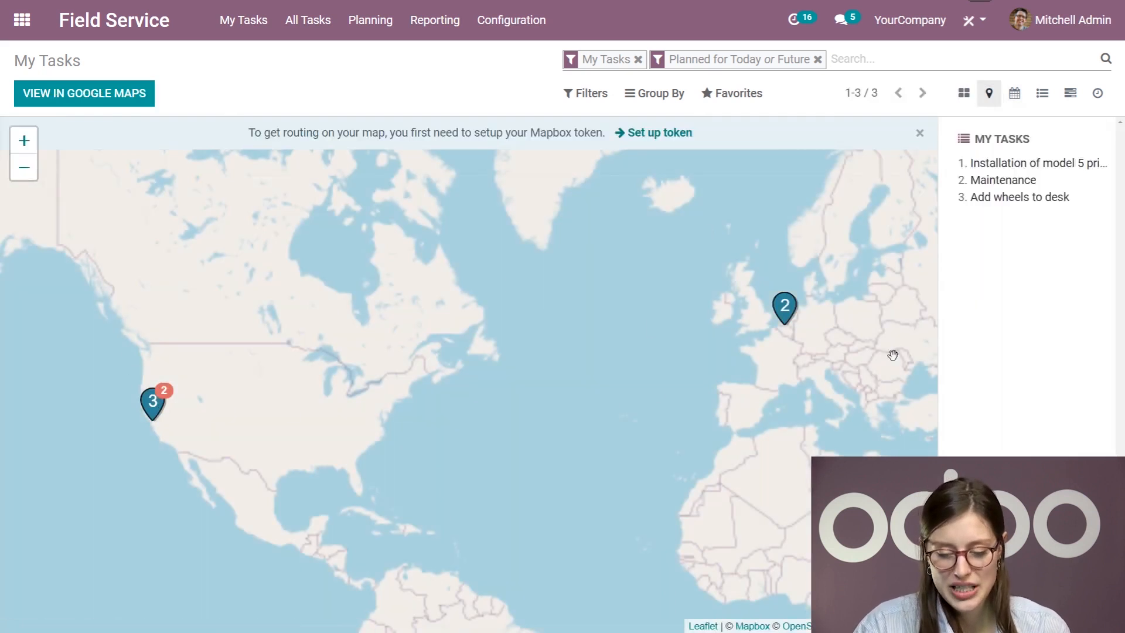
left_click_drag(482, 348, 618, 343)
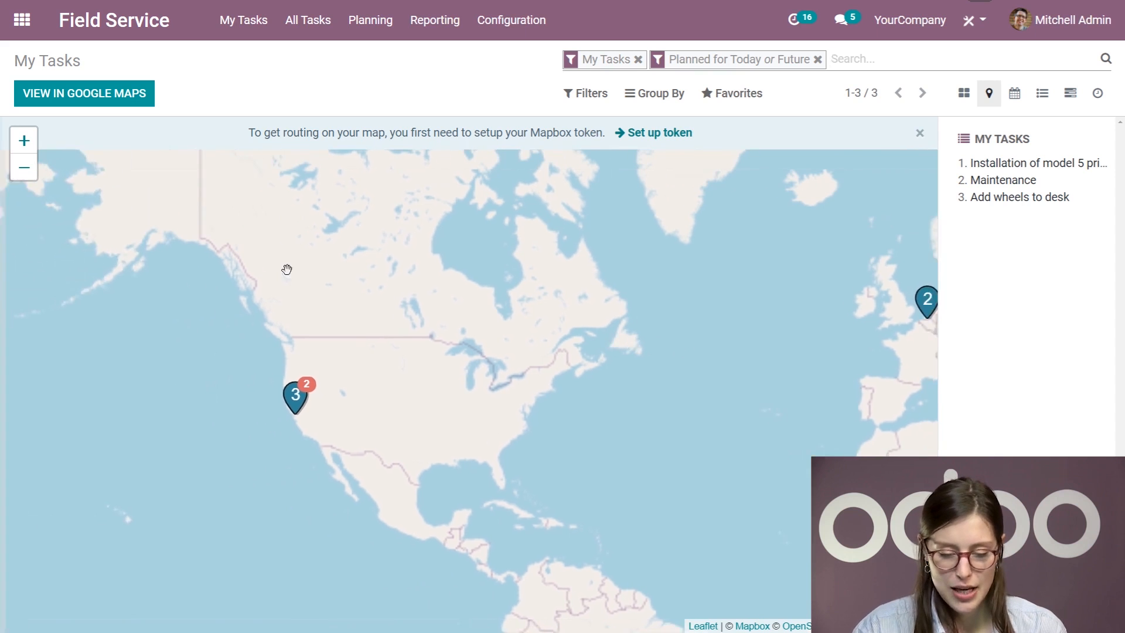
left_click(23, 140)
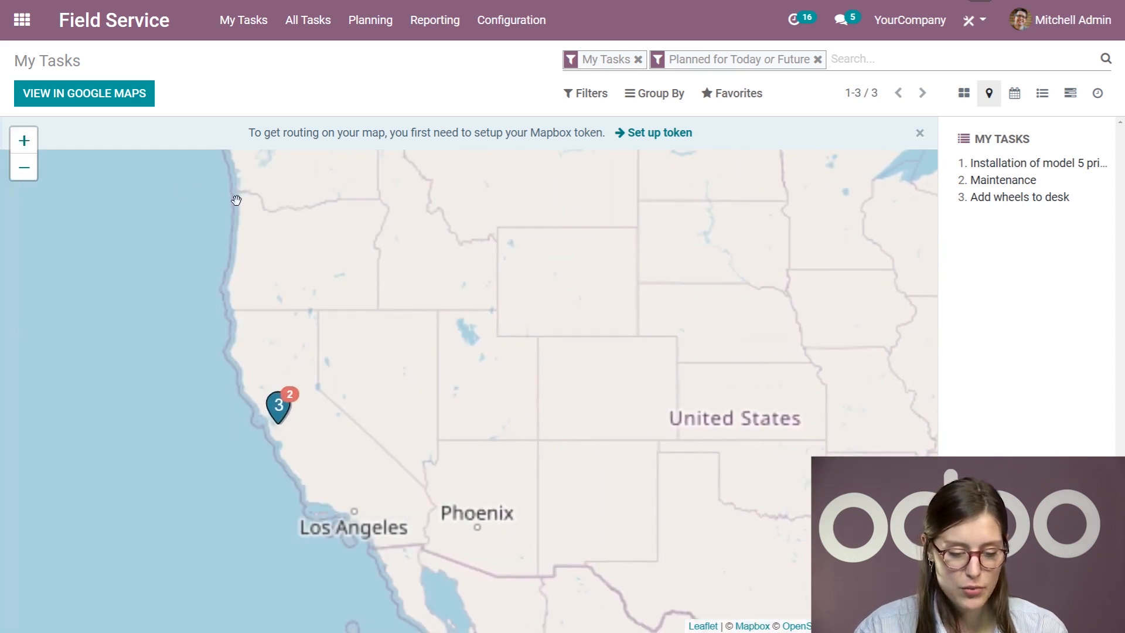
left_click(24, 141)
left_click(23, 140)
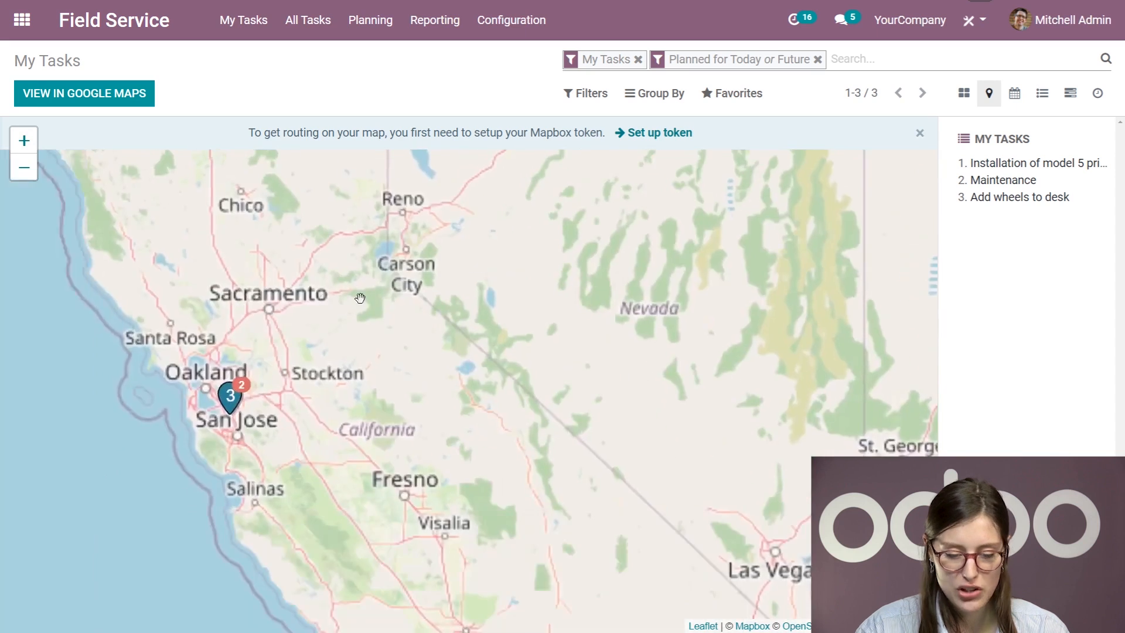
left_click(24, 141)
left_click(24, 140)
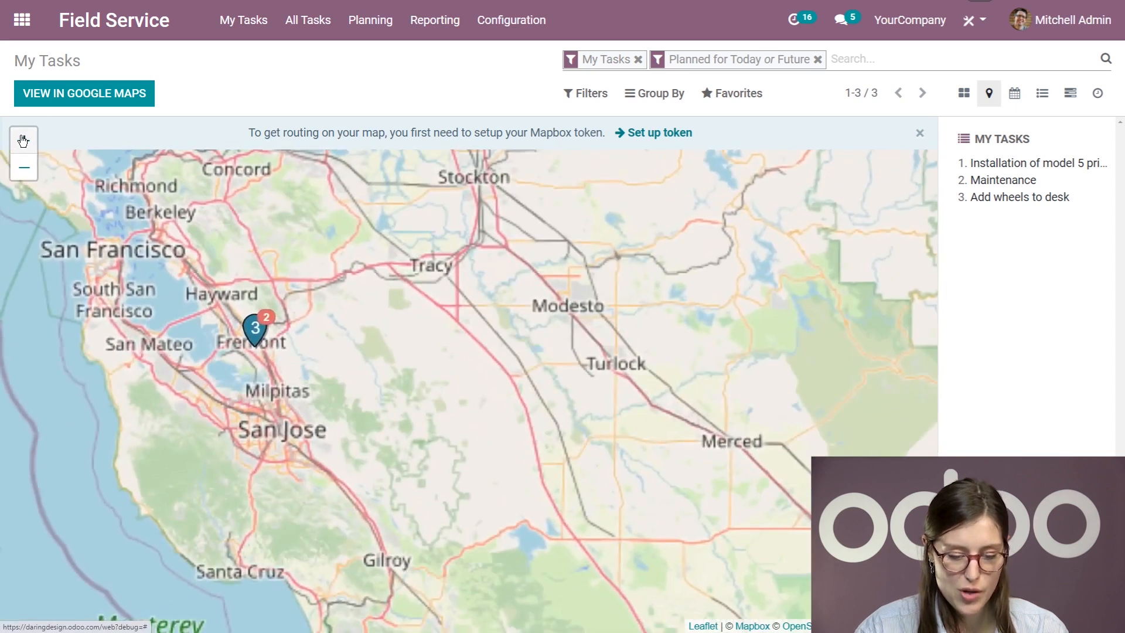
left_click(24, 140)
left_click_drag(249, 342, 568, 370)
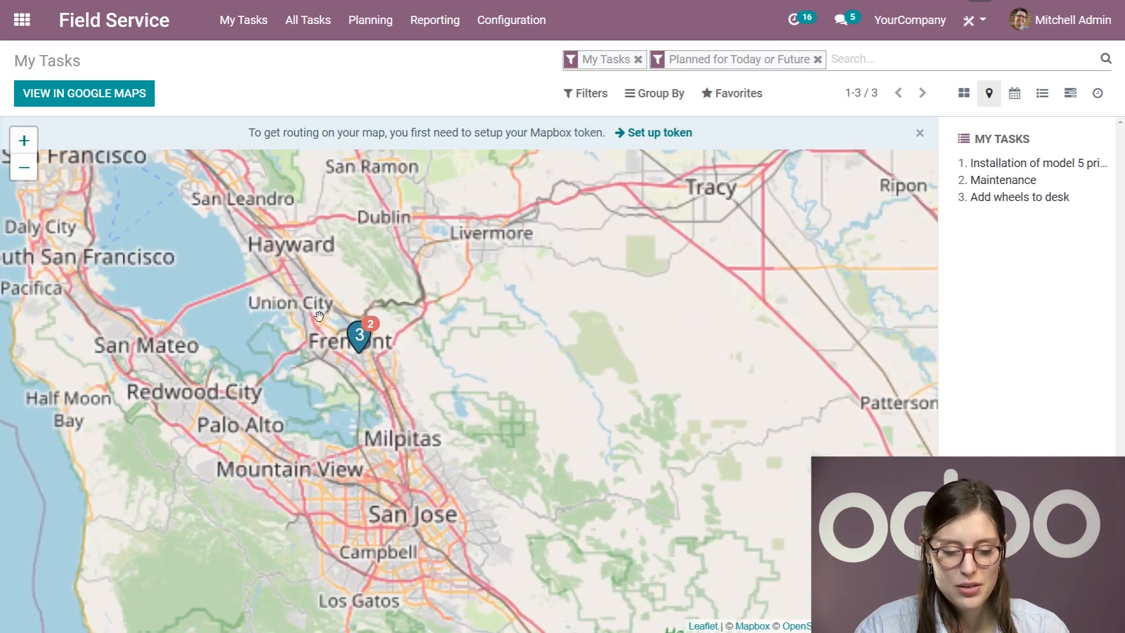
left_click(359, 339)
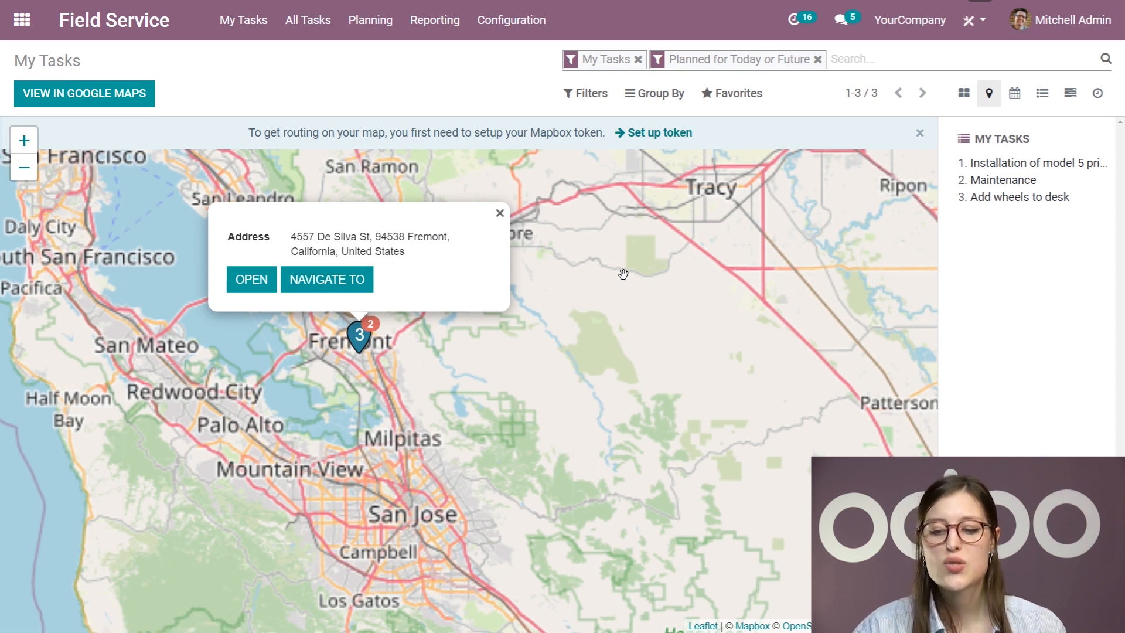
- Show the tasks in the monthly calendar, examine the Maintenance task's form and close it unchanged
left_click(1014, 94)
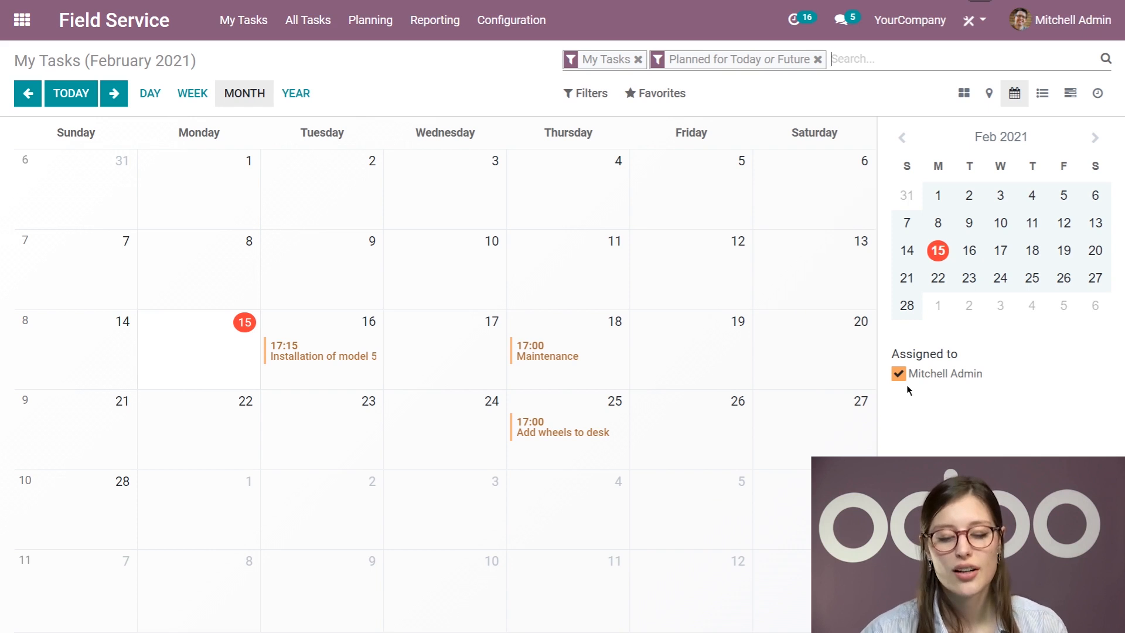
left_click(526, 357)
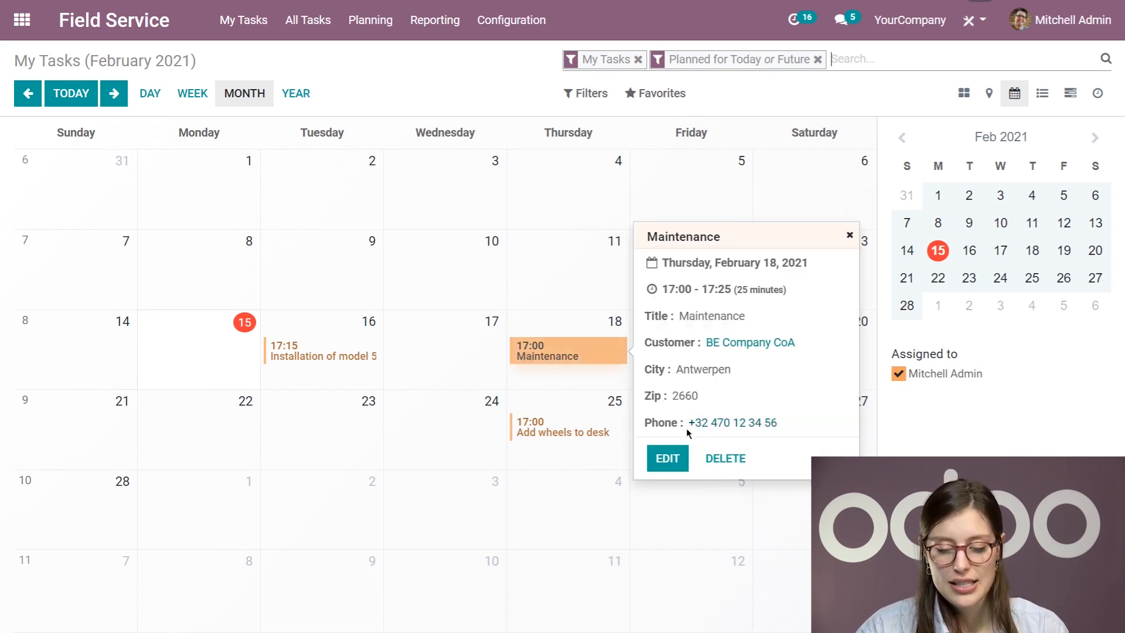
left_click(667, 459)
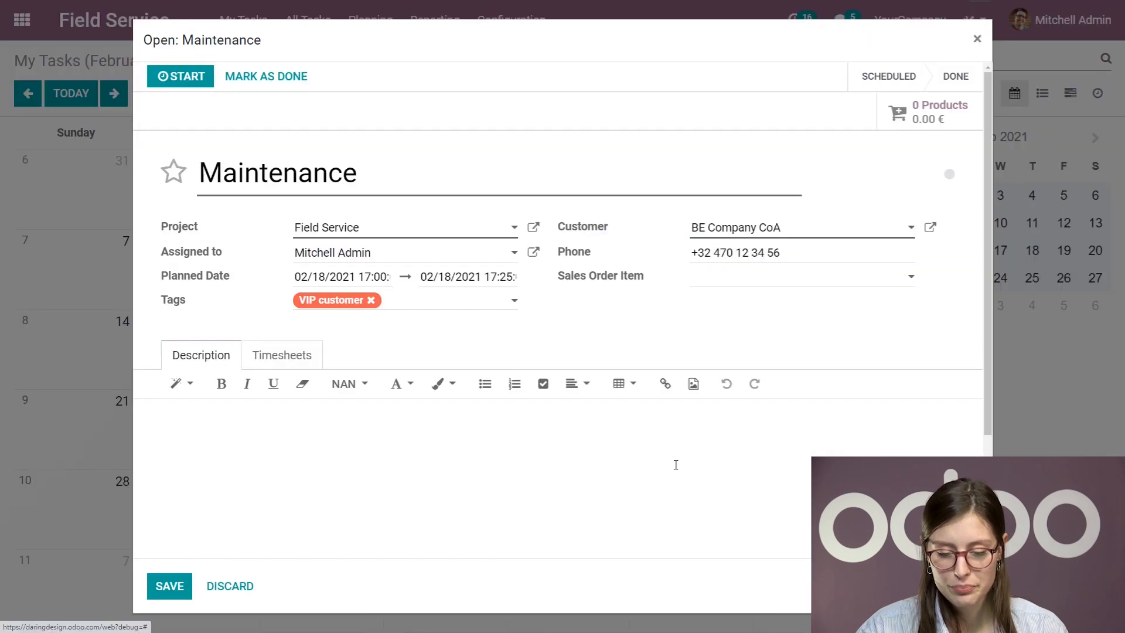
left_click(974, 41)
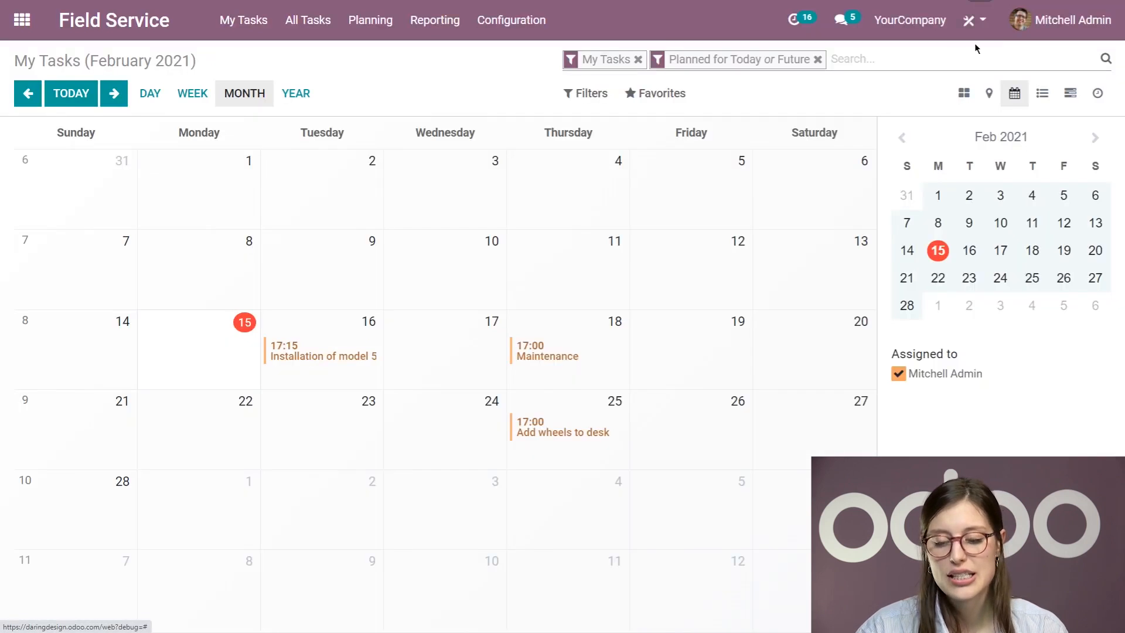
- Show My Tasks as a list and switch the Future filter off and back on
left_click(1042, 93)
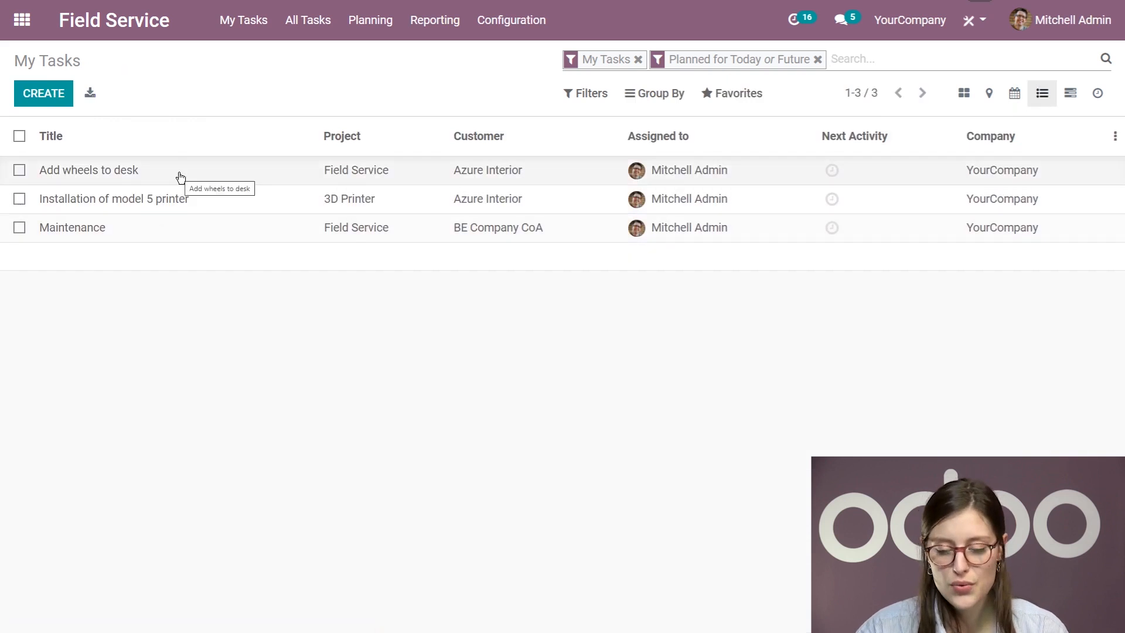
left_click(646, 93)
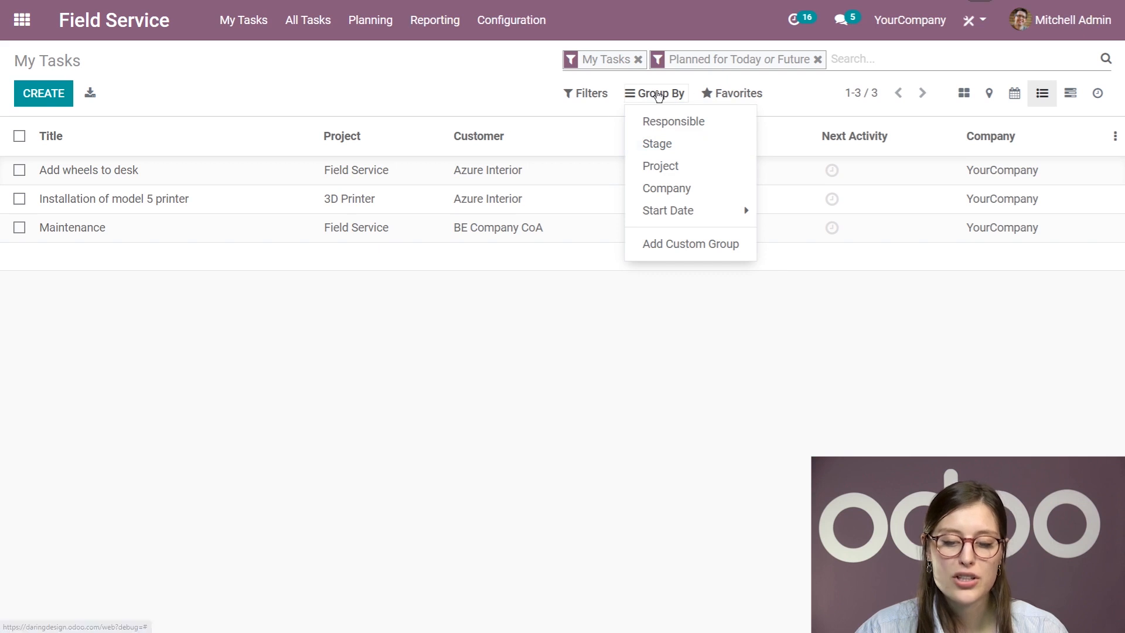
left_click(578, 99)
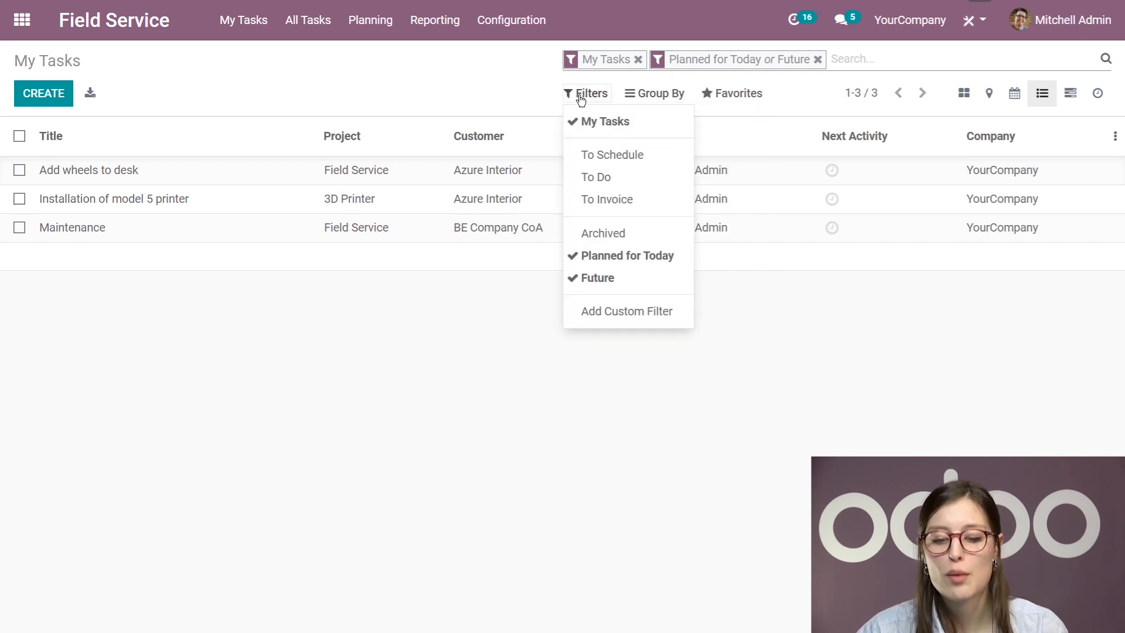
left_click(625, 279)
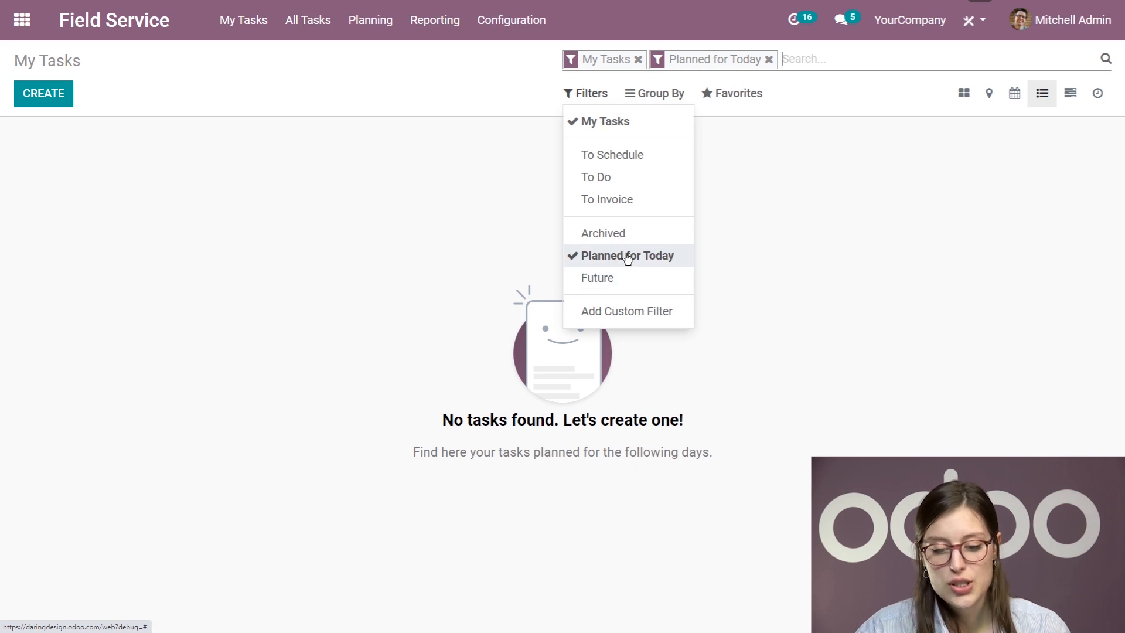
left_click(600, 278)
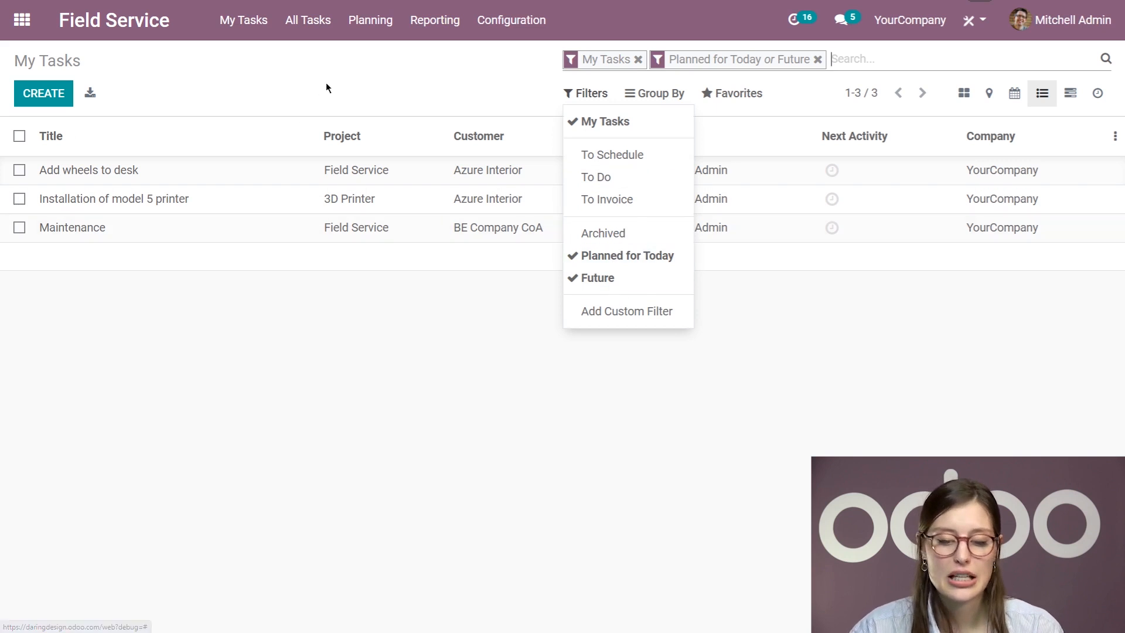
left_click(865, 86)
left_click(576, 96)
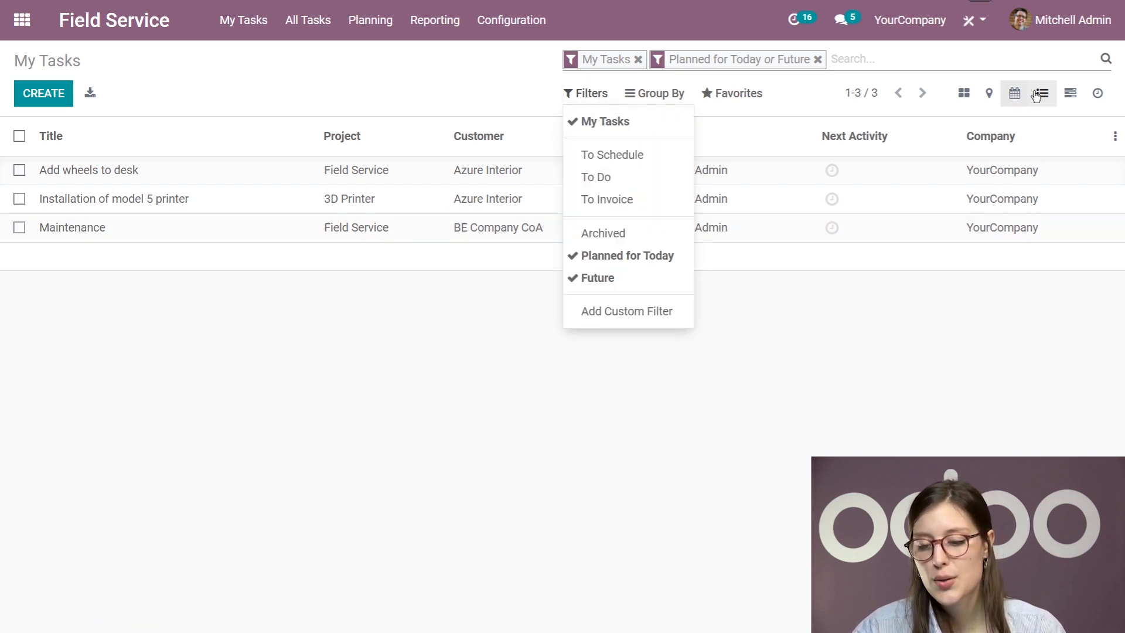
- Reschedule the installation task to Monday, February 15 in the weekly Gantt view
left_click(1071, 94)
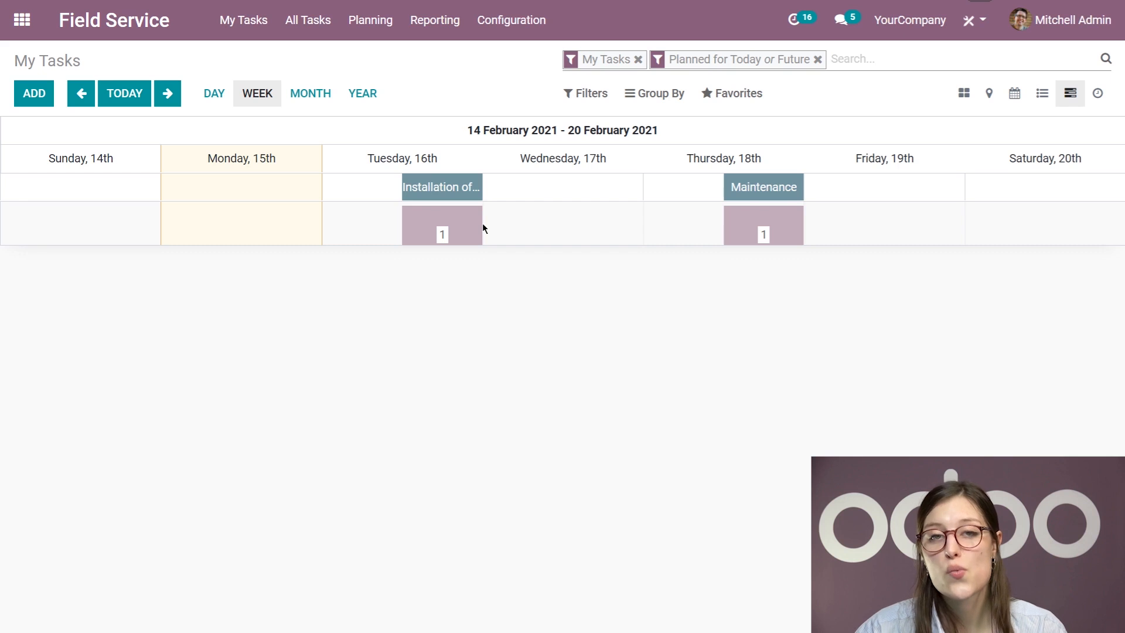
left_click_drag(472, 187, 321, 202)
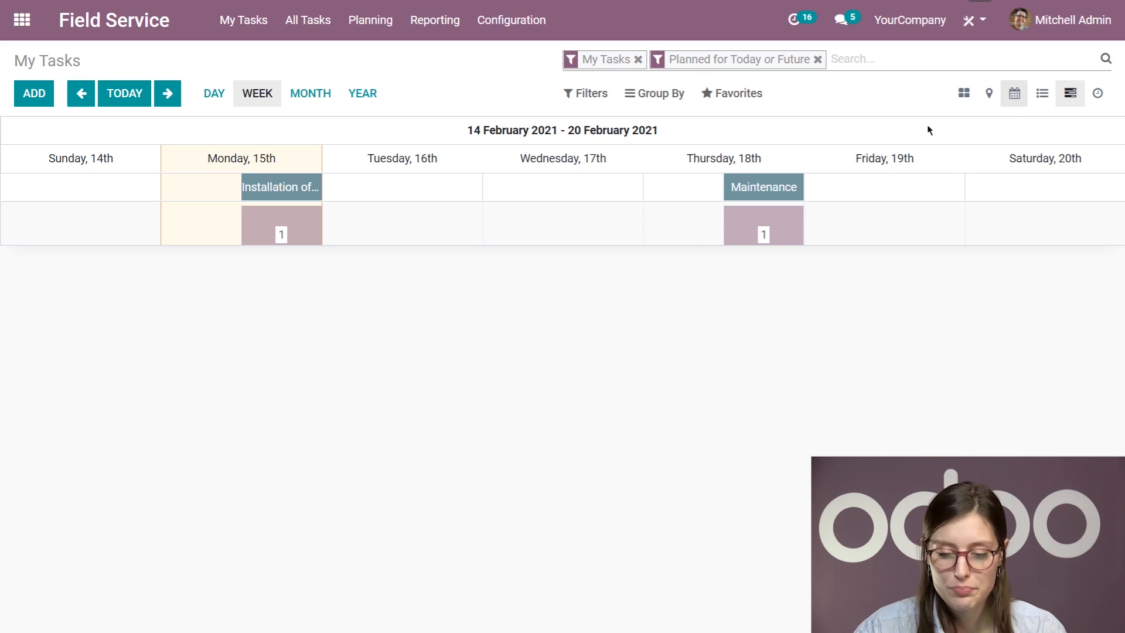
- Remove the Future filter so that only Planned for Today remains alongside My Tasks
left_click(590, 95)
left_click(630, 280)
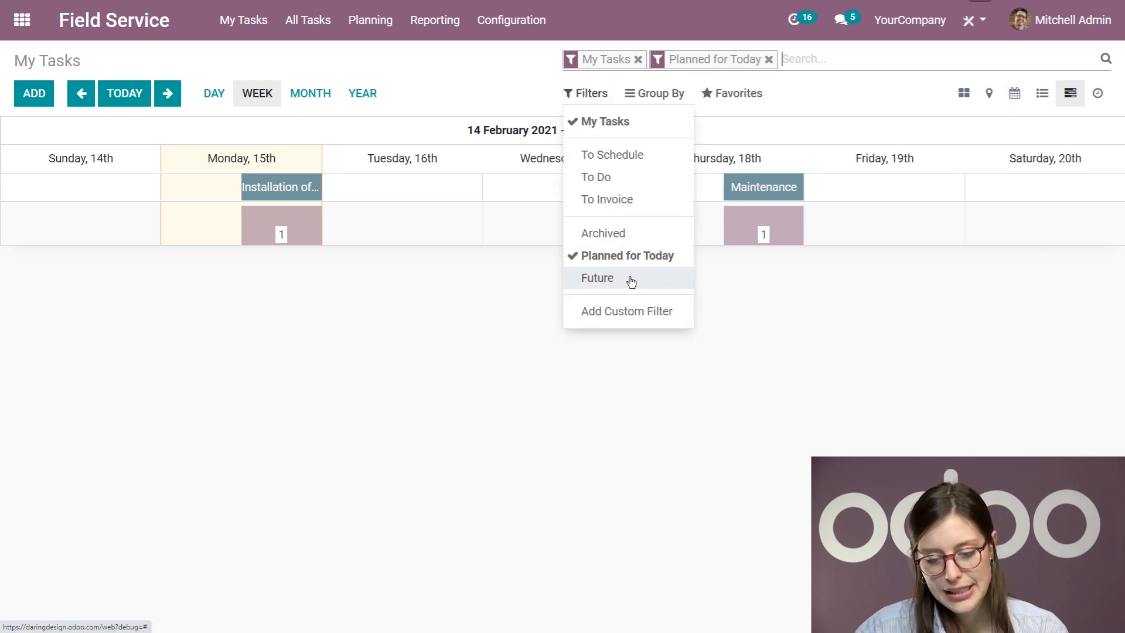
- Add the Future filter back to My Tasks, then view the installation task's form and close it unchanged
left_click(631, 285)
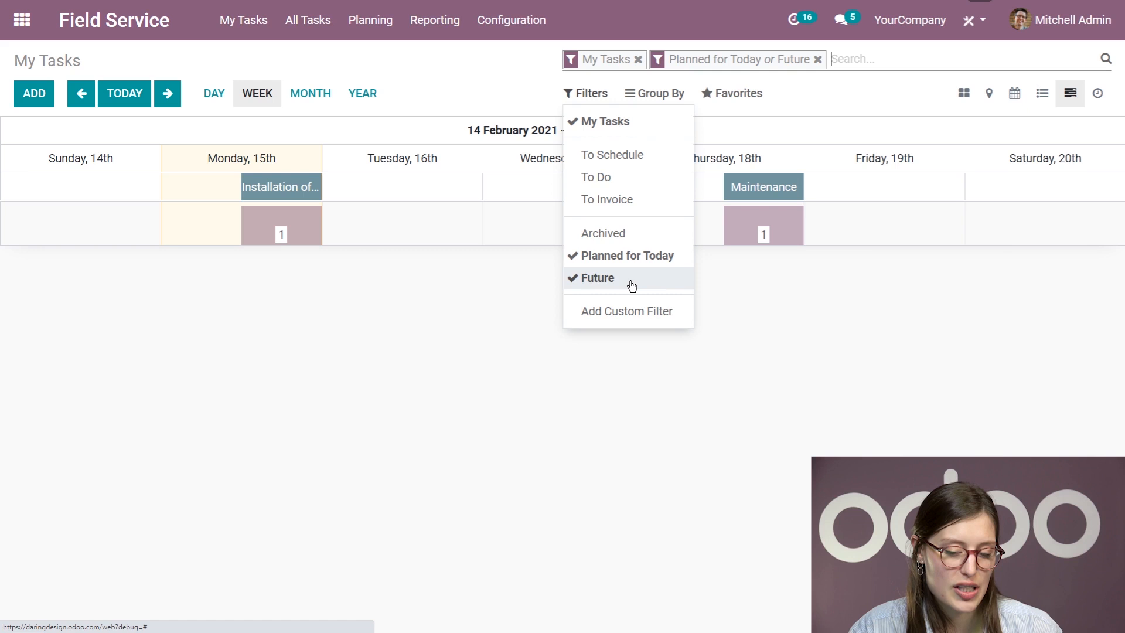
left_click(369, 331)
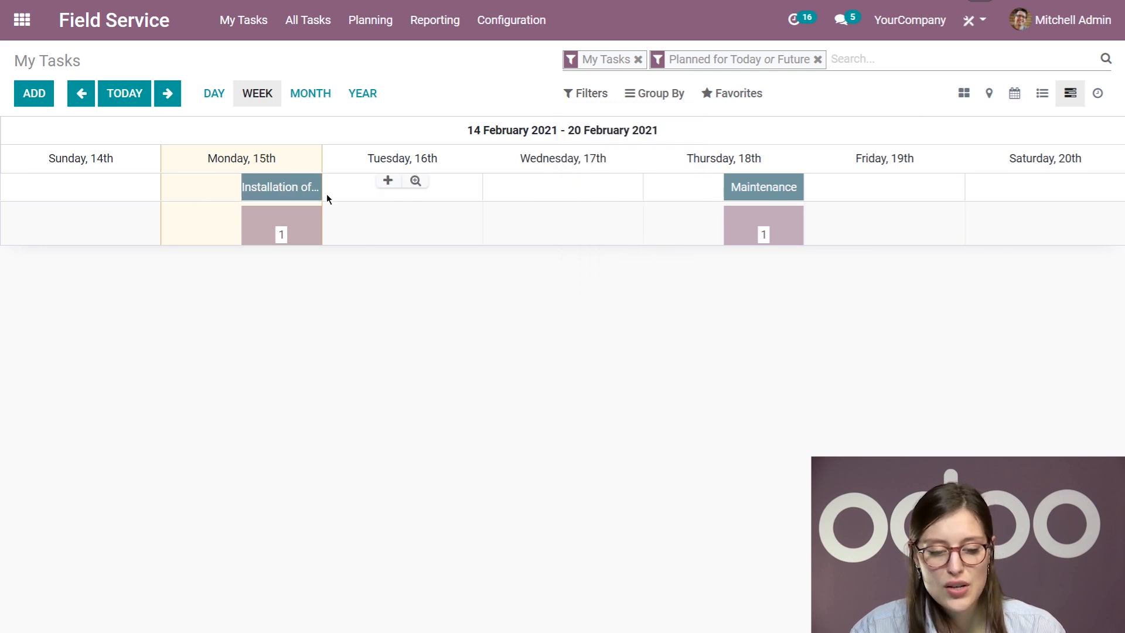
mouse_move(308, 191)
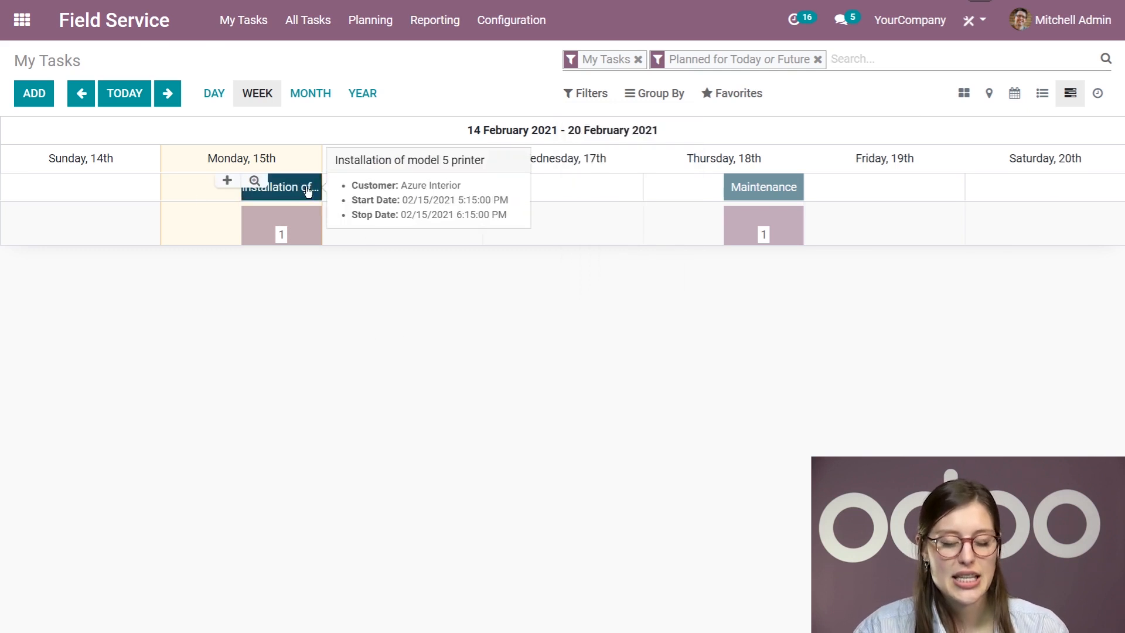
left_click(309, 193)
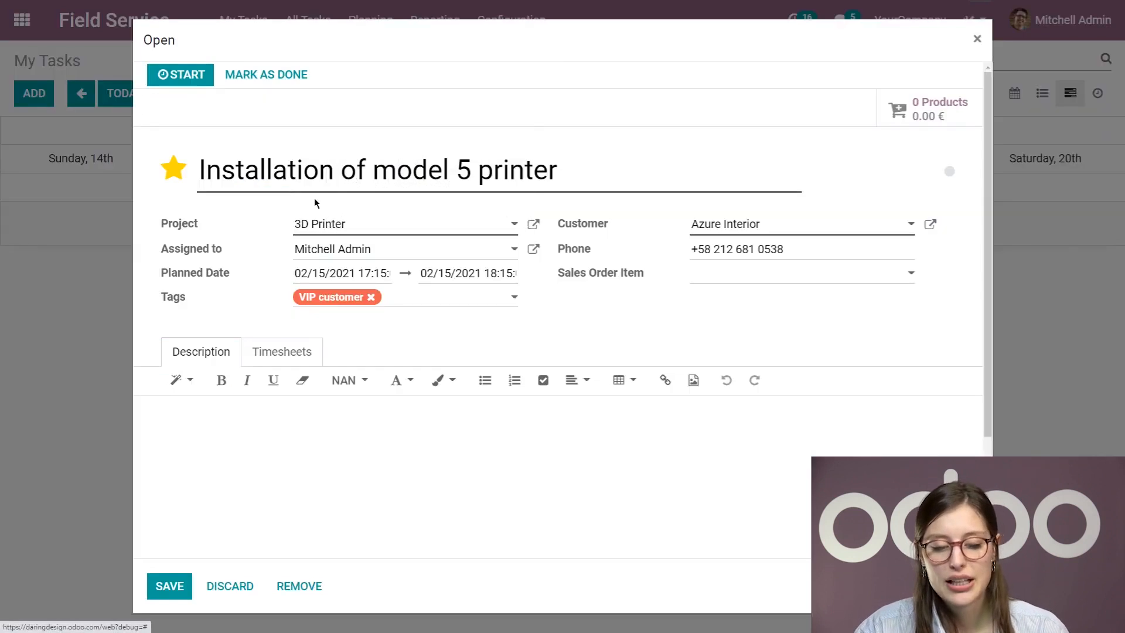
left_click(975, 46)
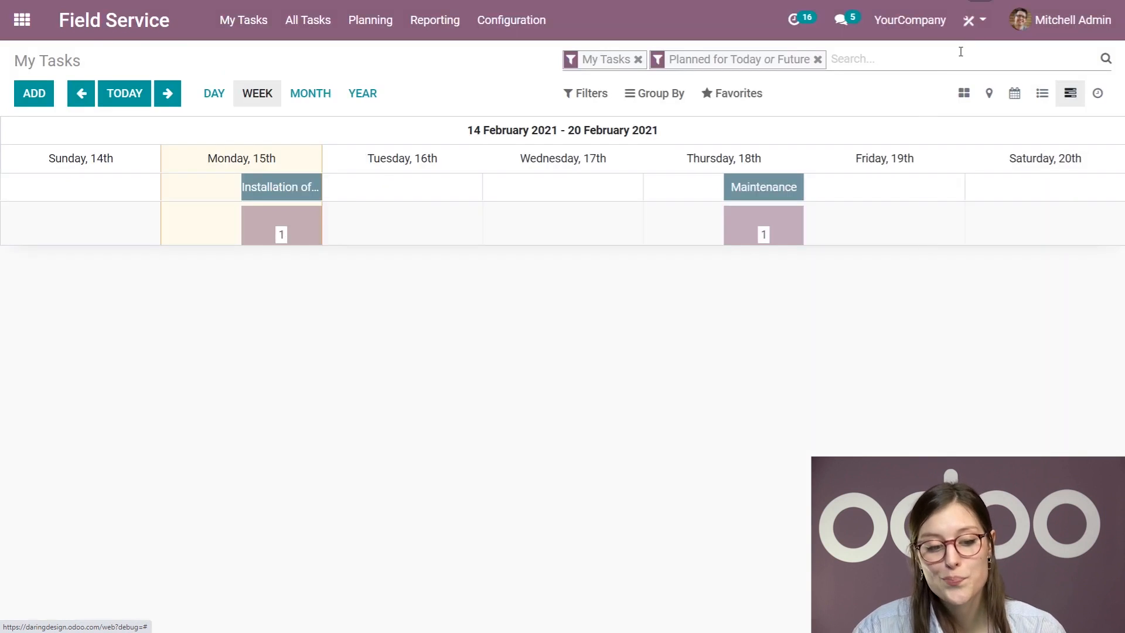
- Open the installation task from the My Tasks kanban cards and start its timer, pausing and resuming it once
left_click(118, 33)
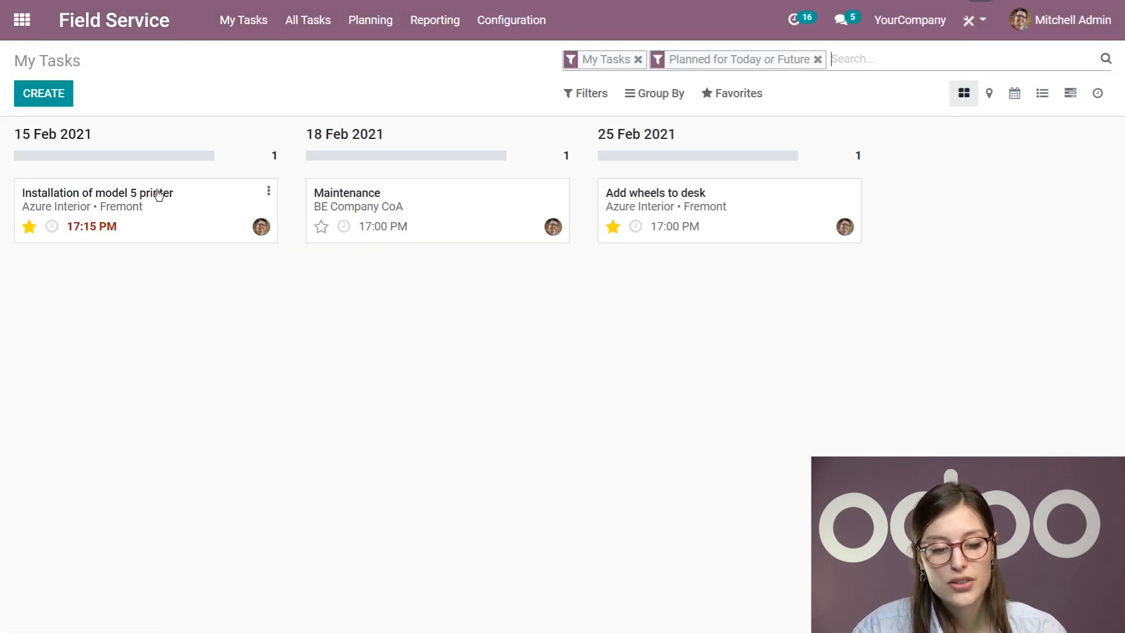
left_click(169, 209)
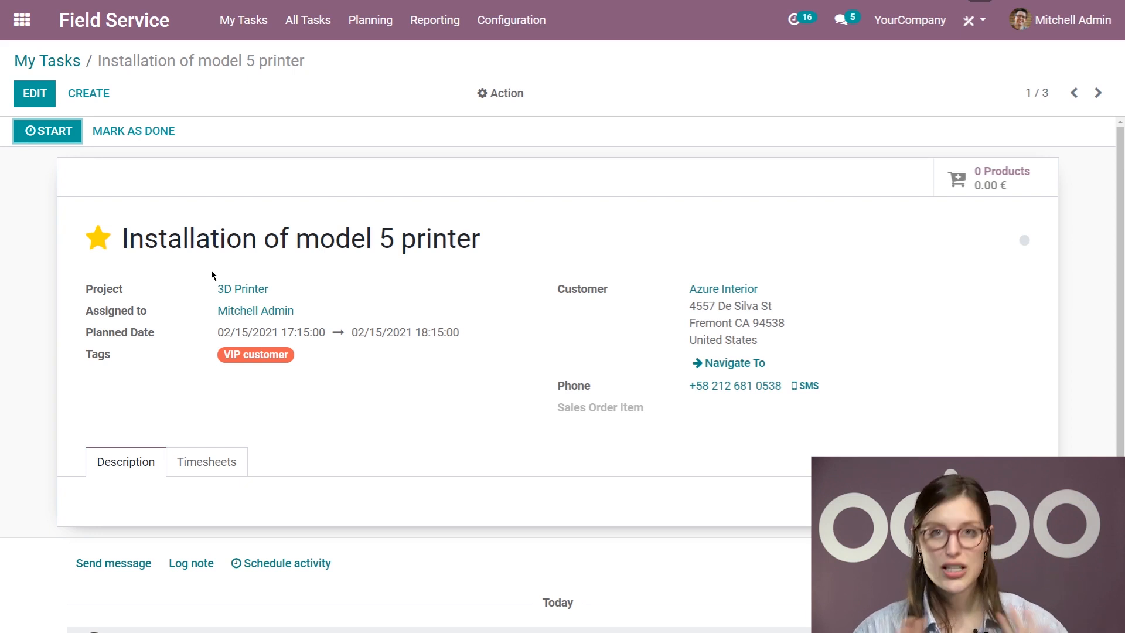
left_click(62, 139)
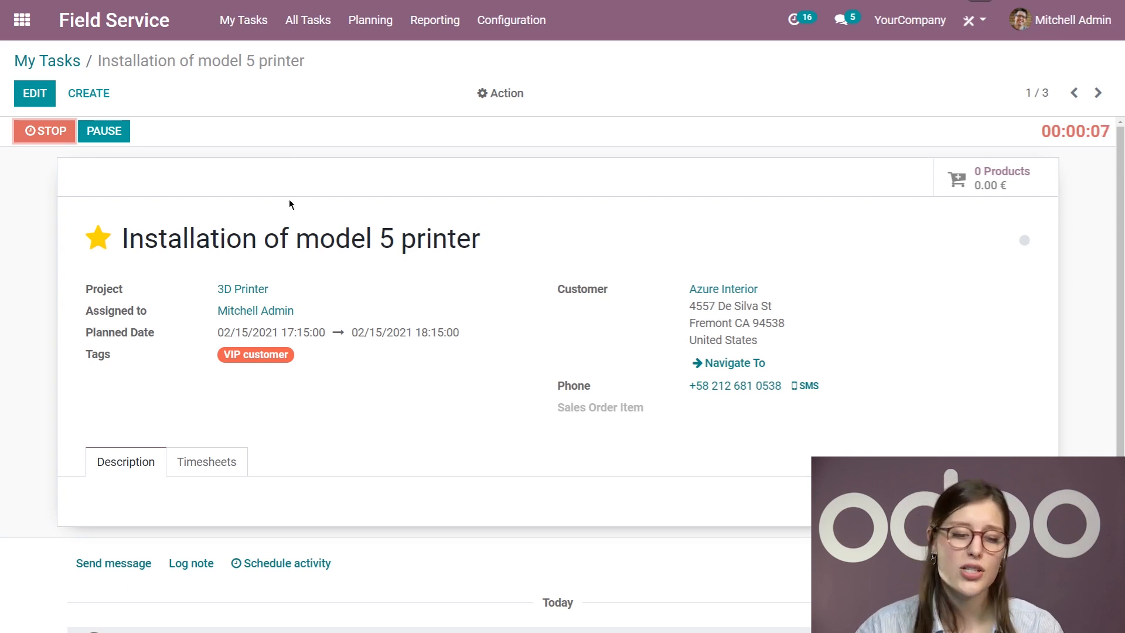
left_click(92, 131)
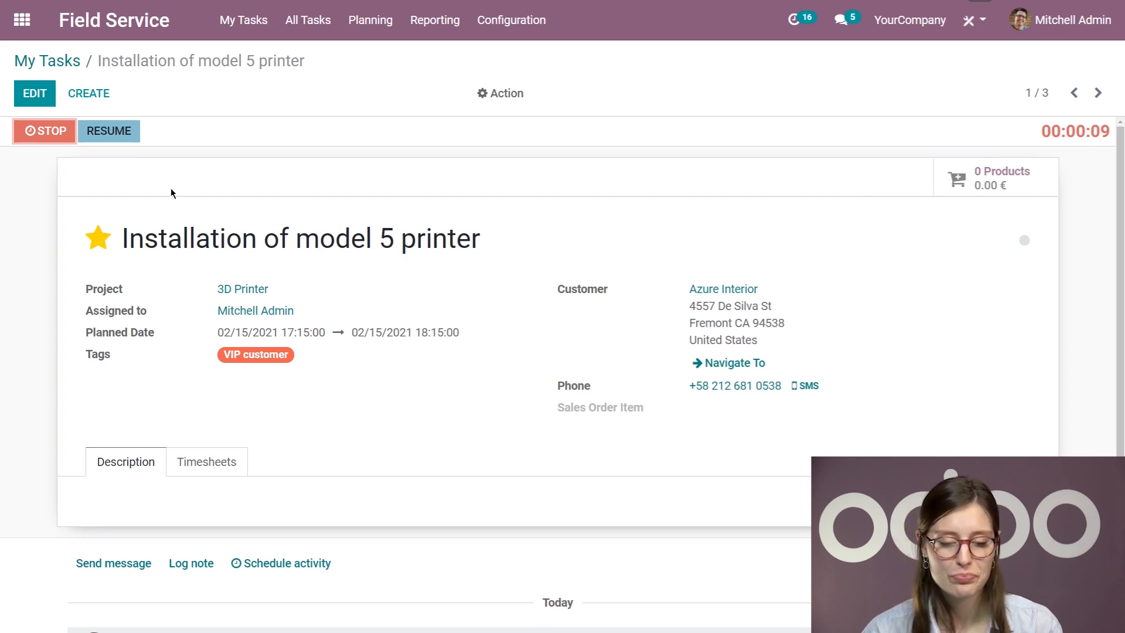
left_click(114, 130)
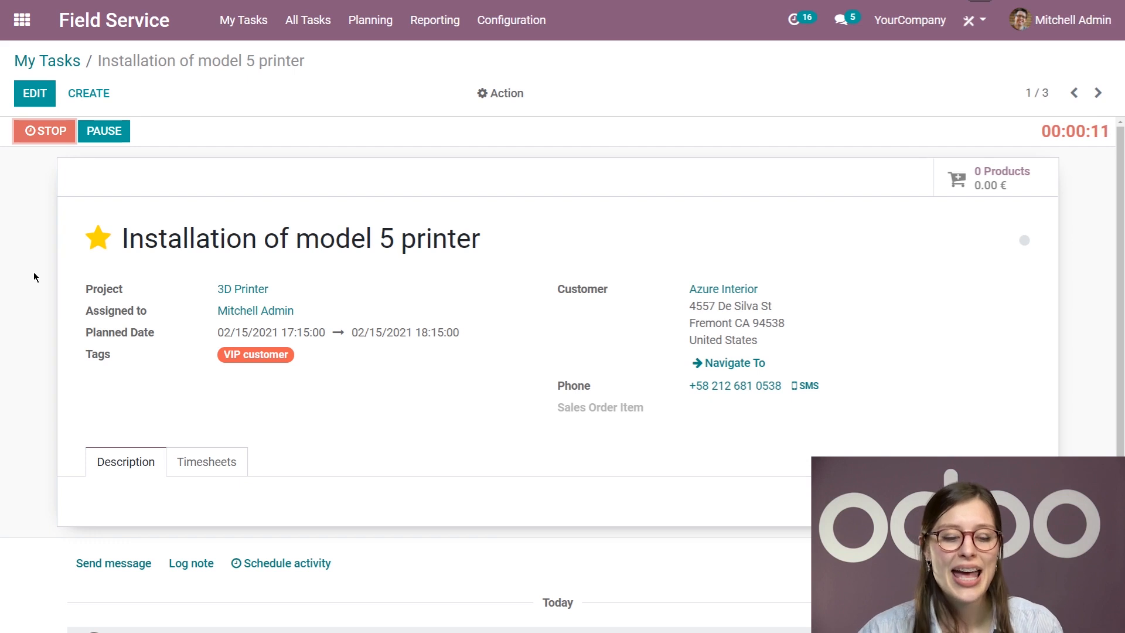
- Stop the task's timer and save the 00:15 time entry with the description "First part done"
left_click(47, 131)
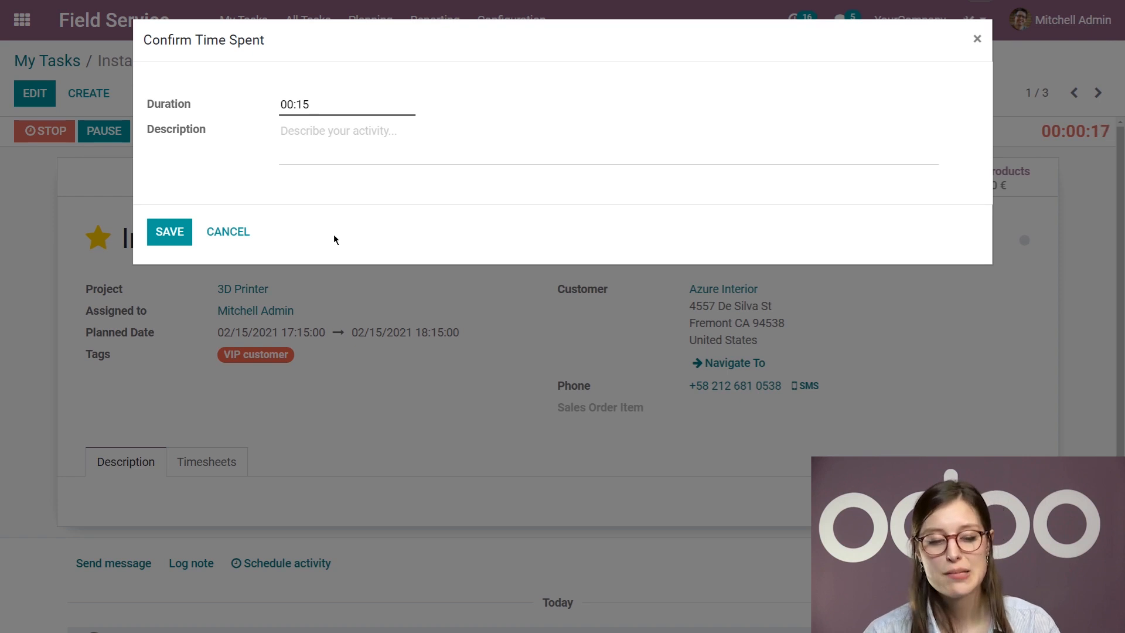
left_click(365, 157)
type("First pa")
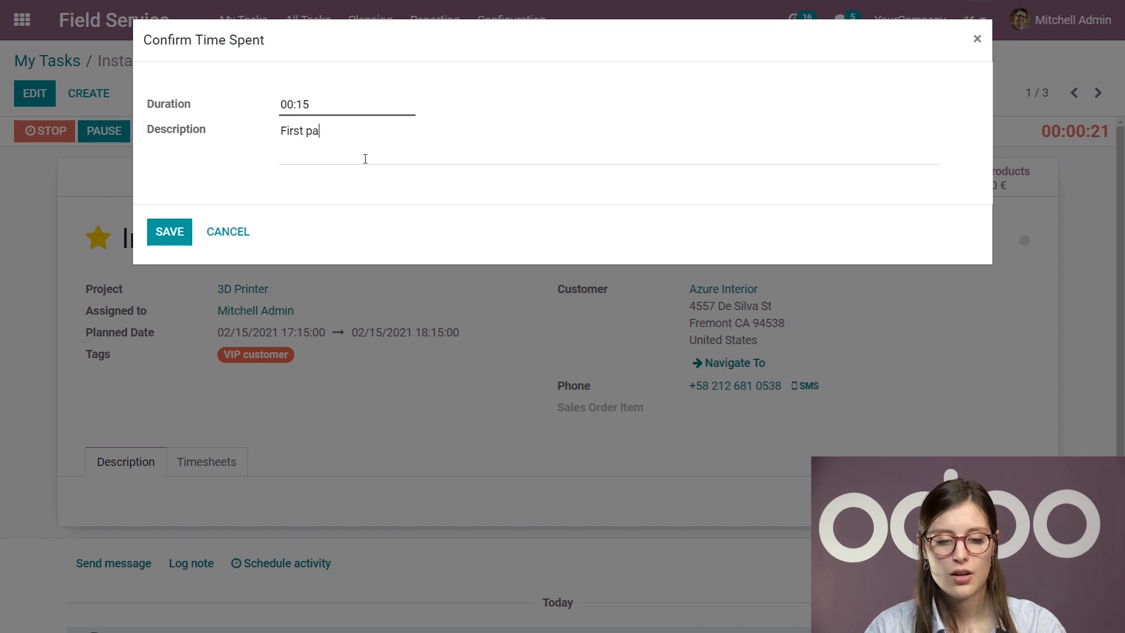
type("rt done")
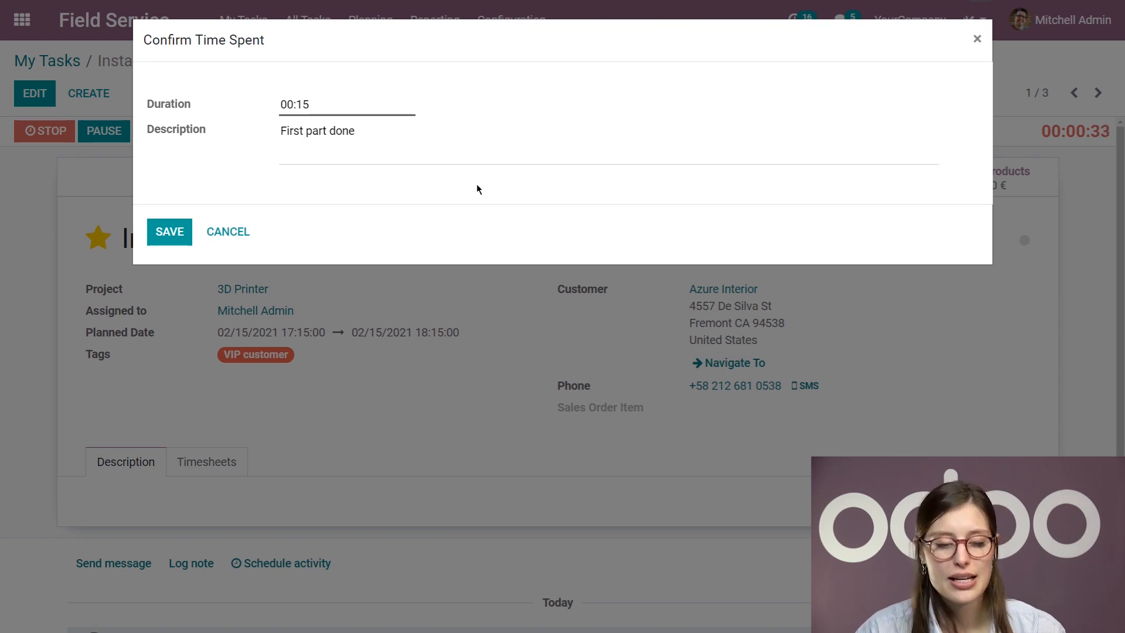
left_click(168, 231)
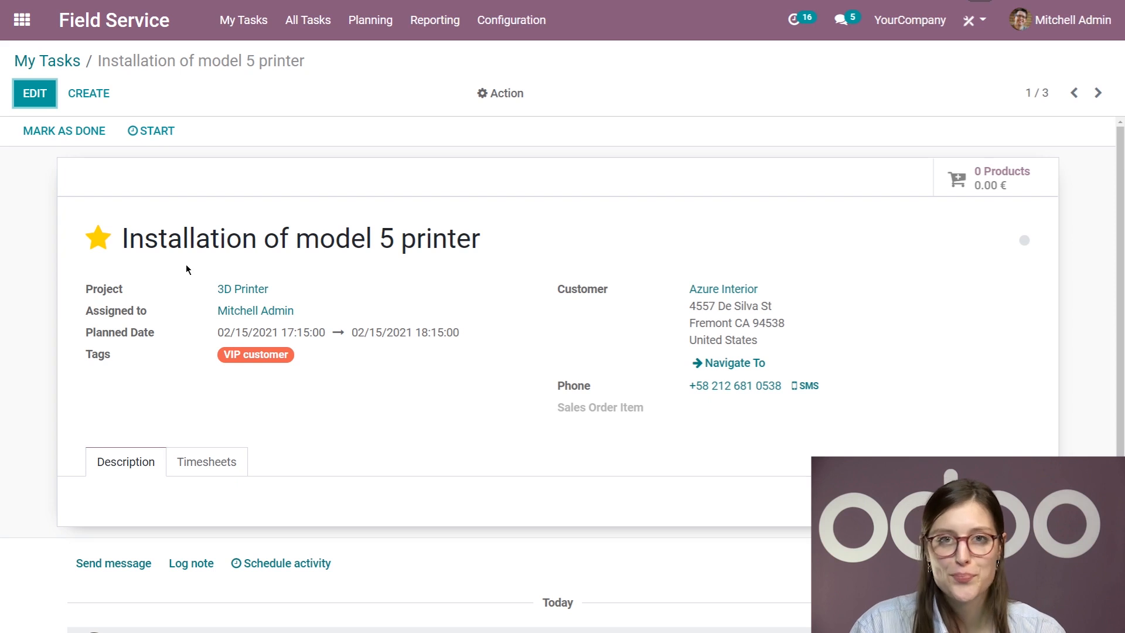
- Run the task's timer again and save a 00:15 time entry without a description
left_click(170, 135)
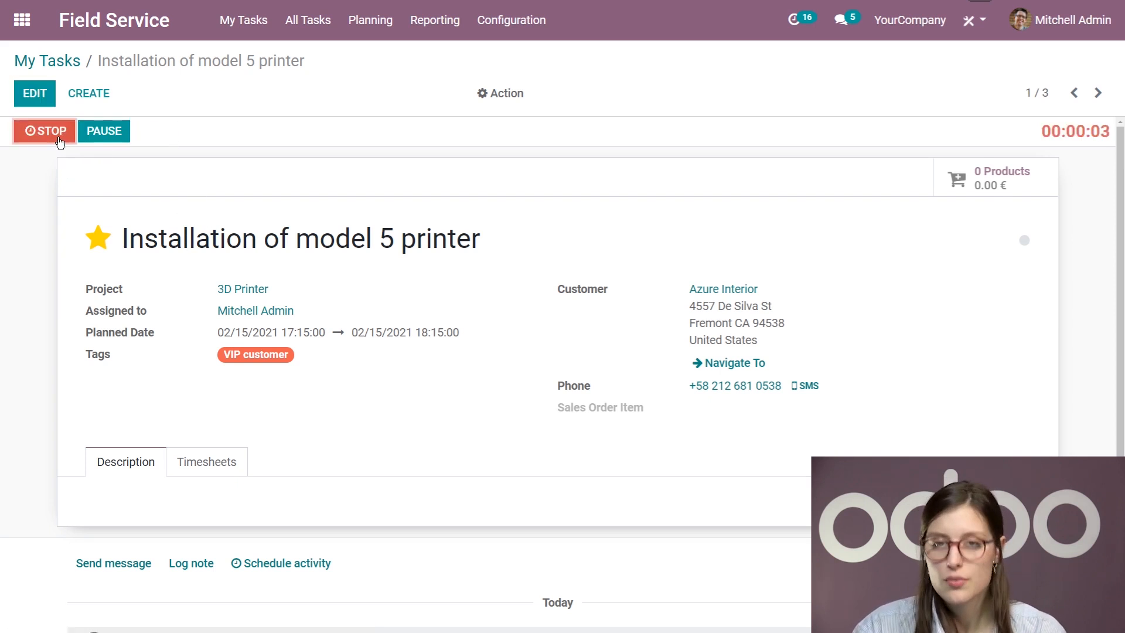
left_click(58, 133)
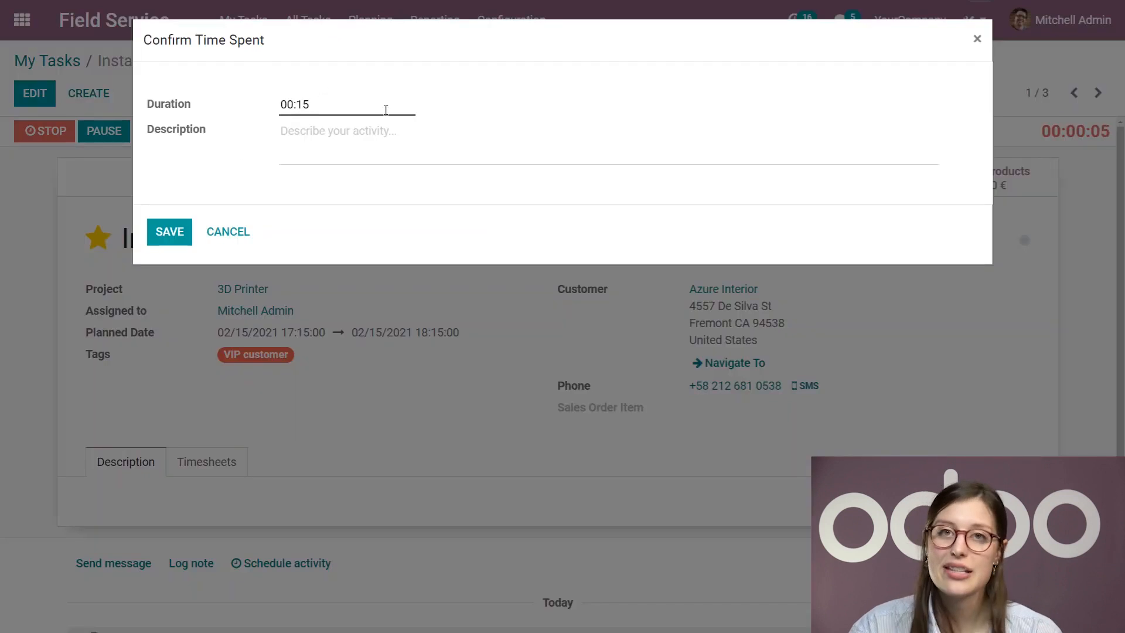
left_click(182, 224)
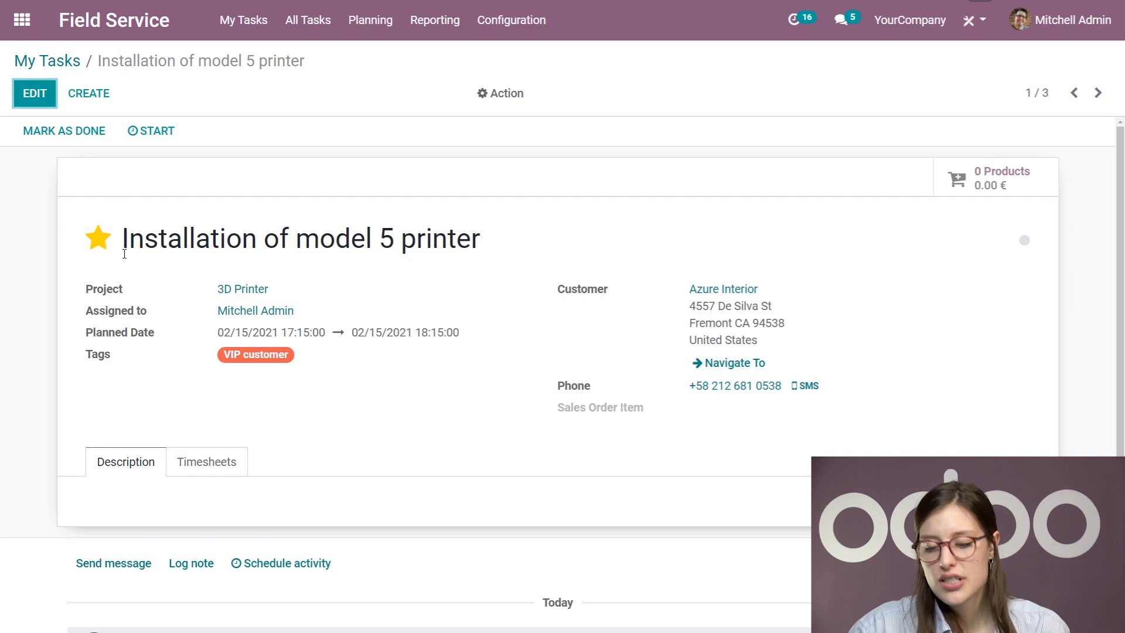
- Mark the installation task as done and show its timesheet entries
left_click(64, 130)
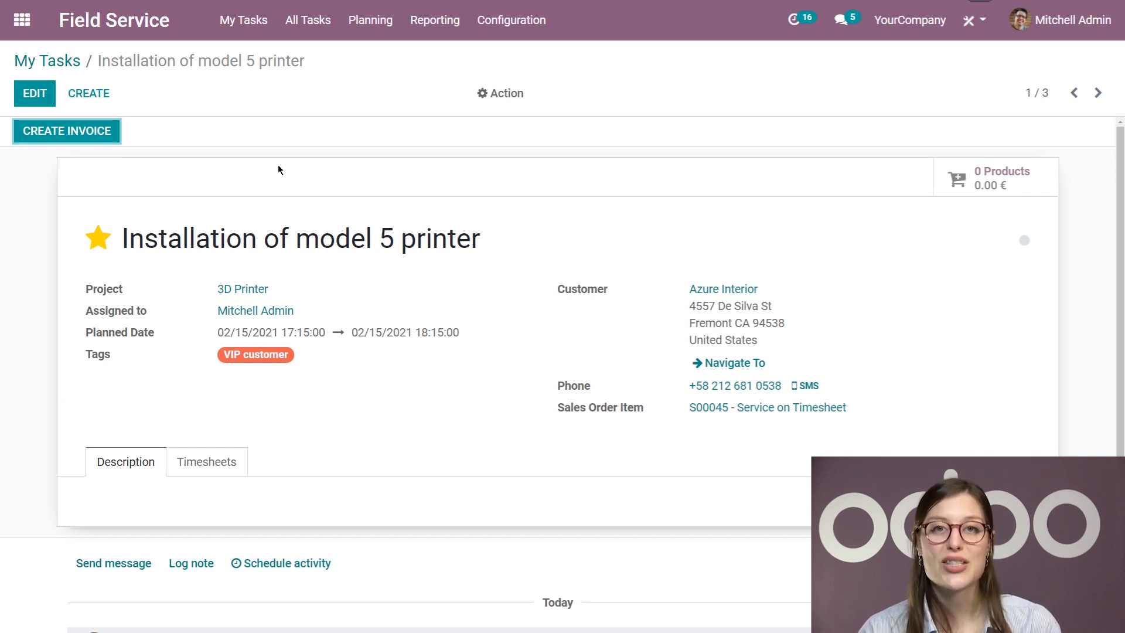
scroll(259, 176, "down", 2)
left_click(230, 368)
scroll(230, 367, "up", 2)
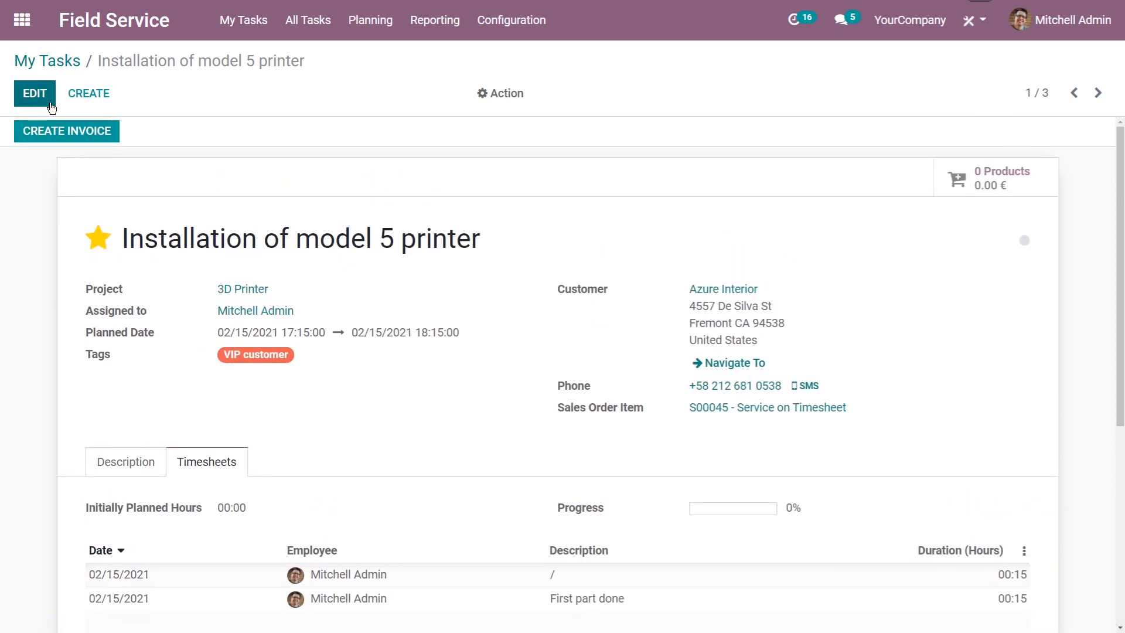
- Edit the task and delete the timesheet line that has no proper description, keeping "First part done"
left_click(35, 93)
scroll(88, 352, "down", 1)
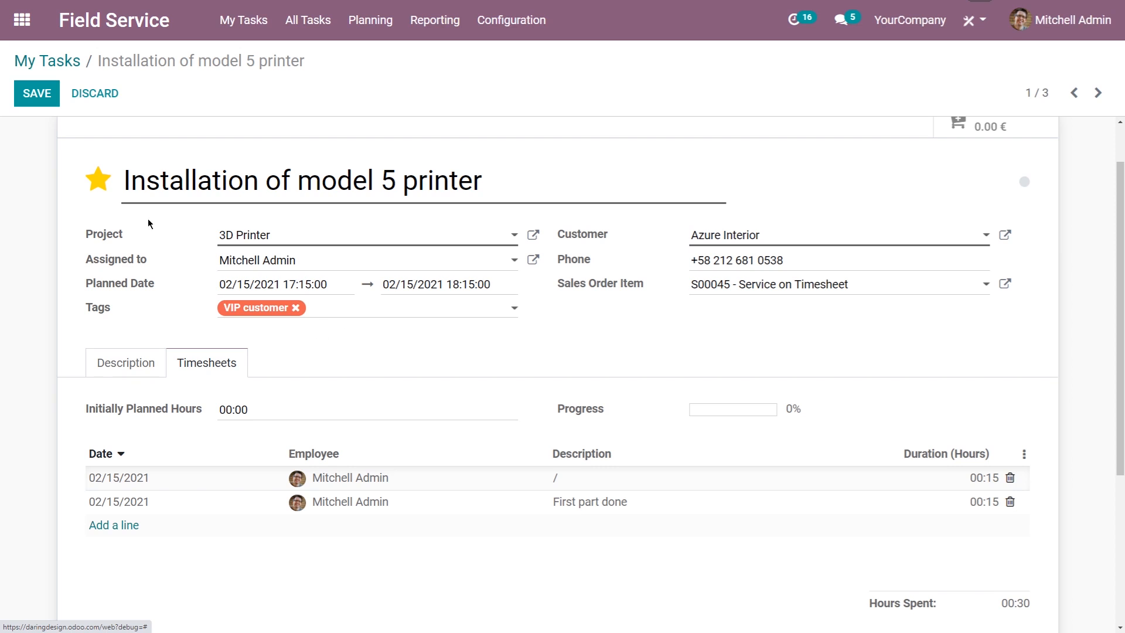
left_click(574, 478)
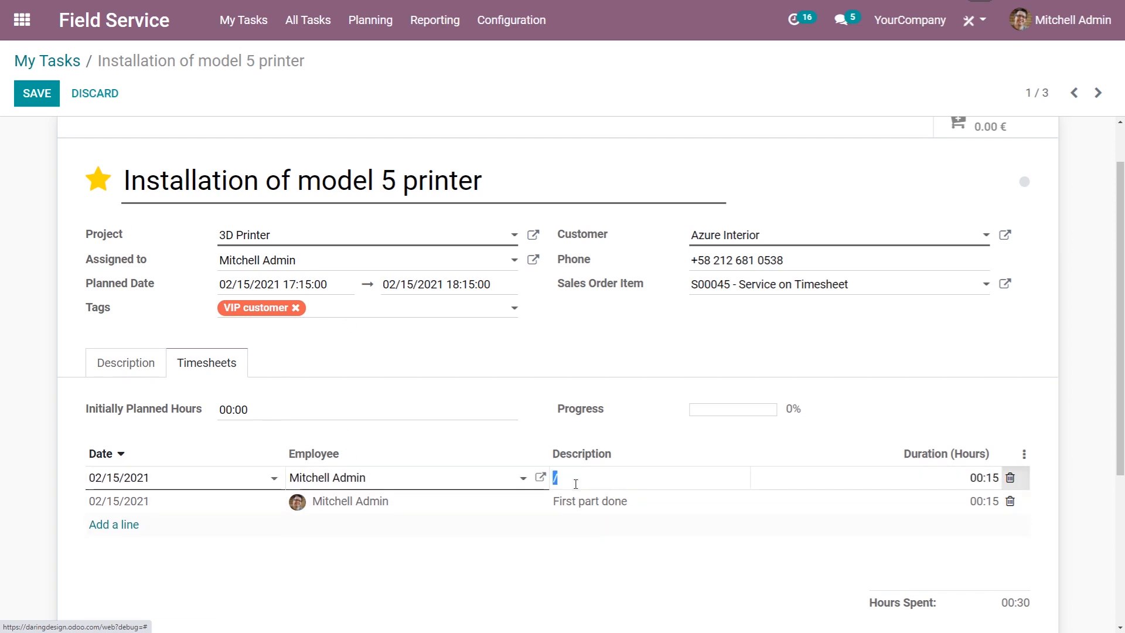
type("This")
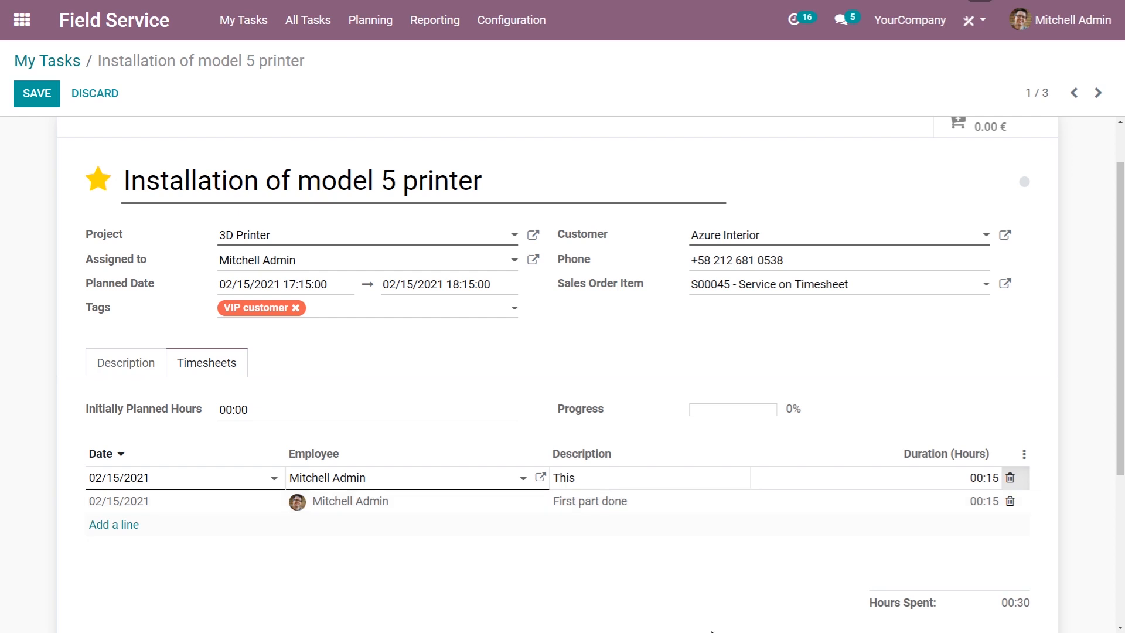
left_click(1009, 478)
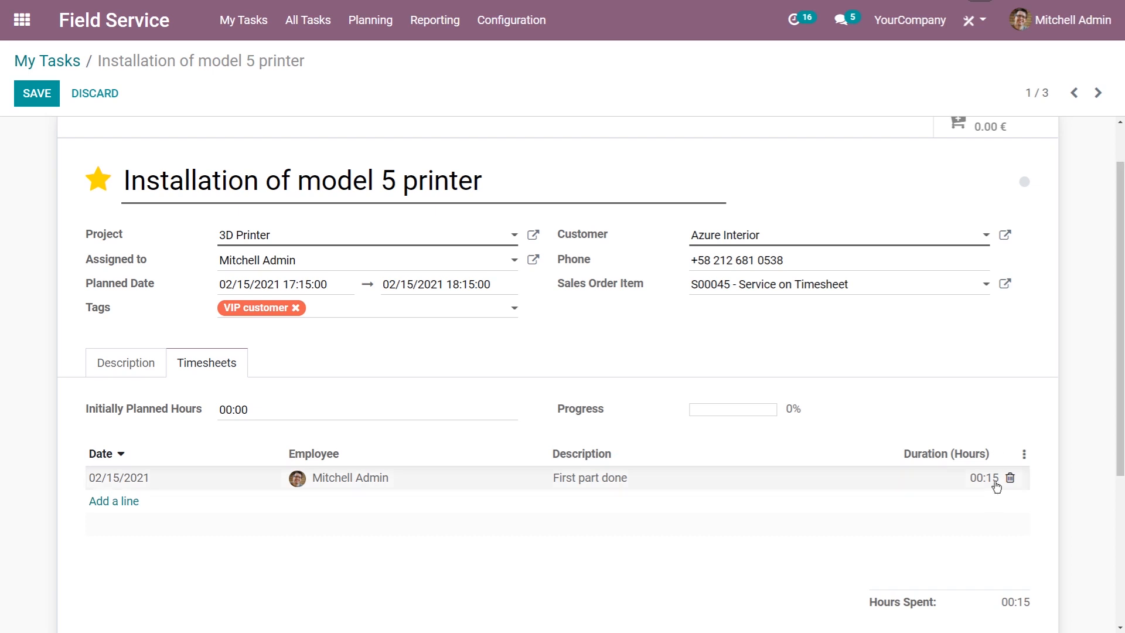
- Add a timesheet line described "Second part done" with a duration of 1 hour and save the task
left_click(111, 504)
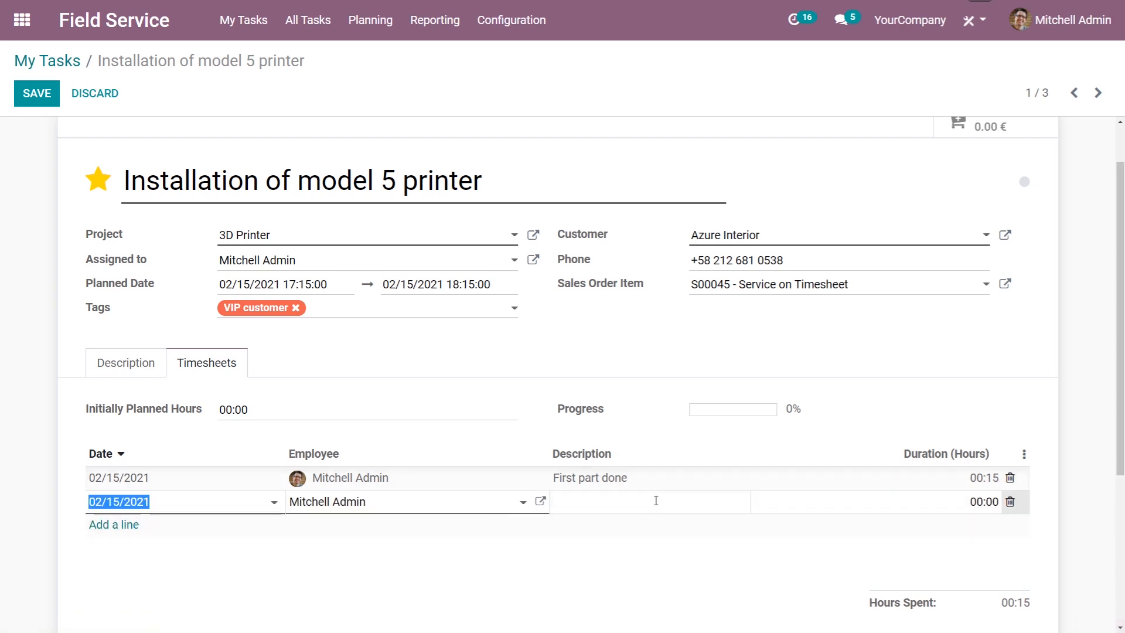
left_click(660, 502)
type("Second part done")
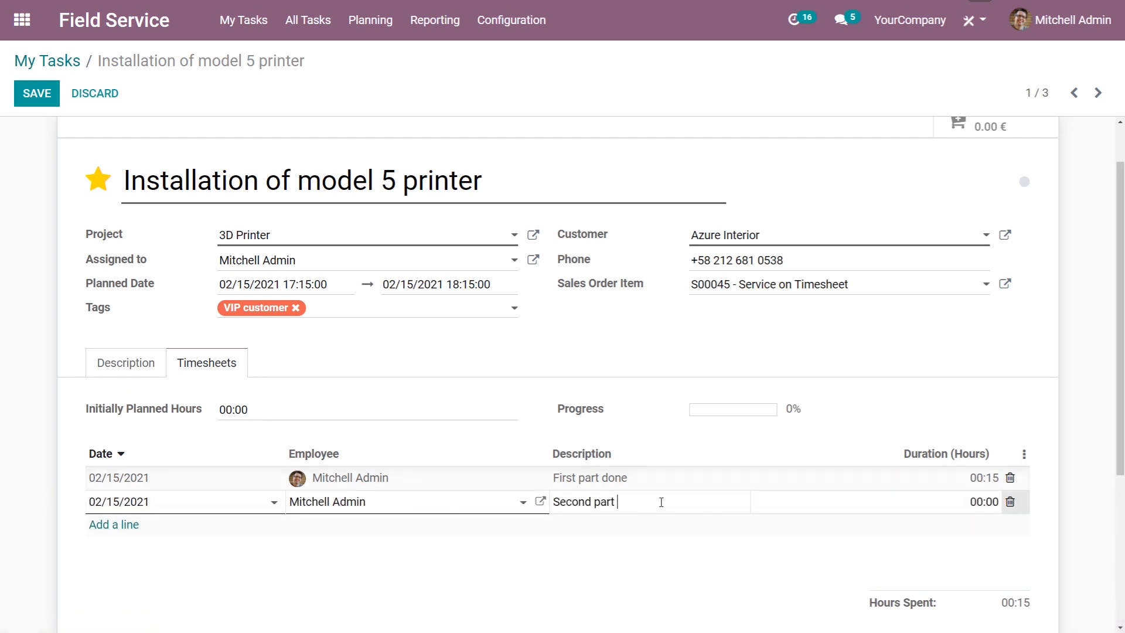
left_click(949, 499)
type("1")
left_click(37, 94)
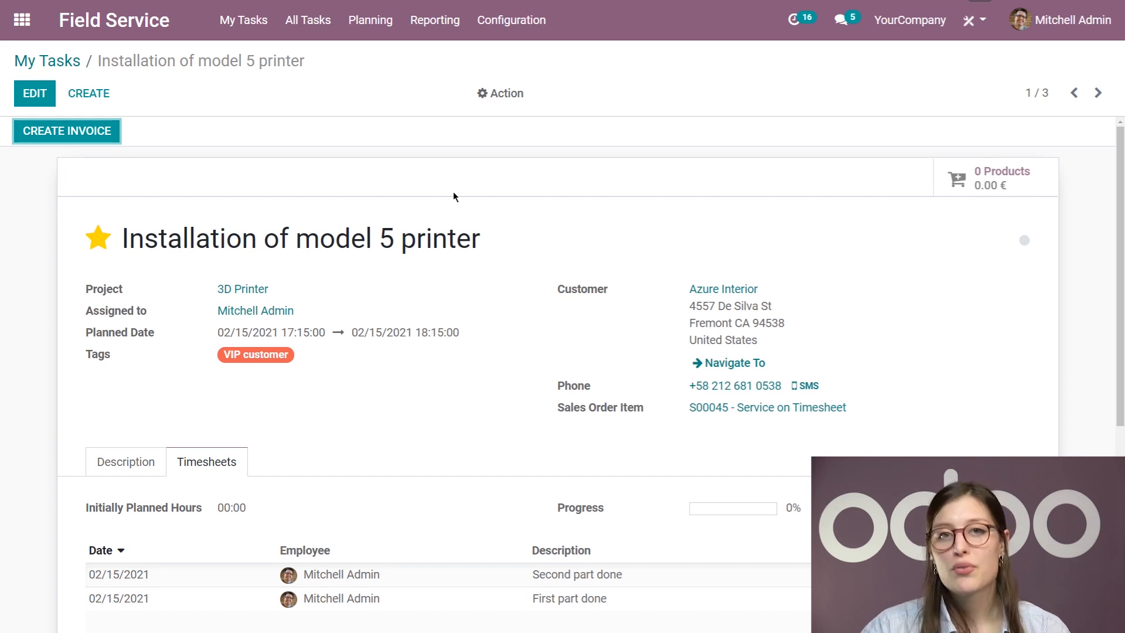
- Leave the installation task and show the list of all field service tasks
scroll(540, 295, "down", 1)
scroll(540, 296, "up", 1)
left_click(58, 62)
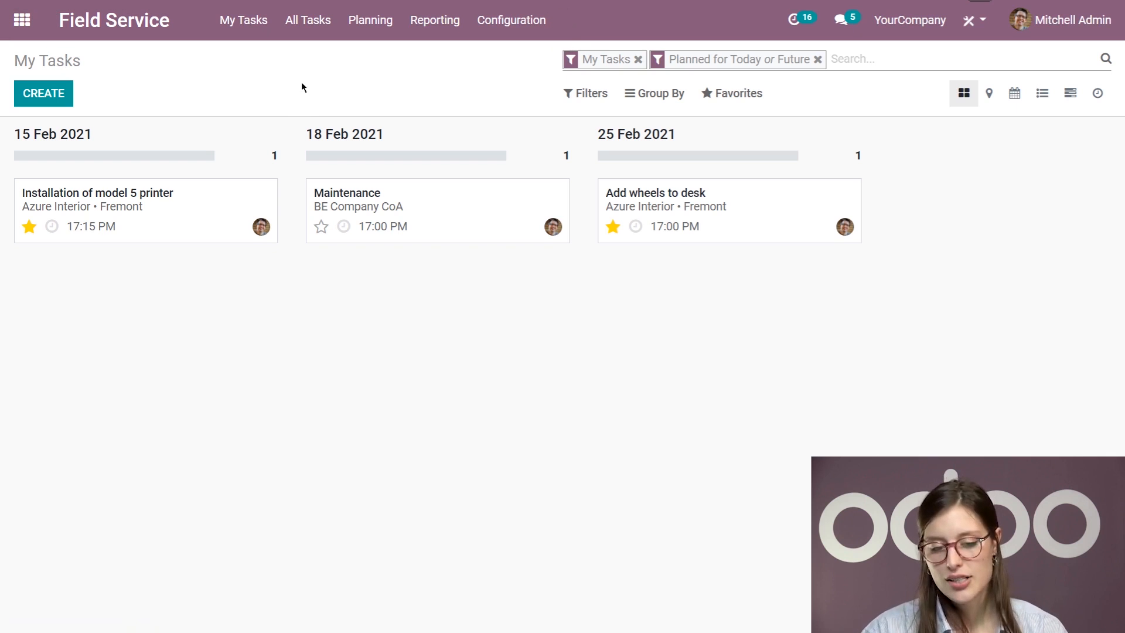
left_click(314, 22)
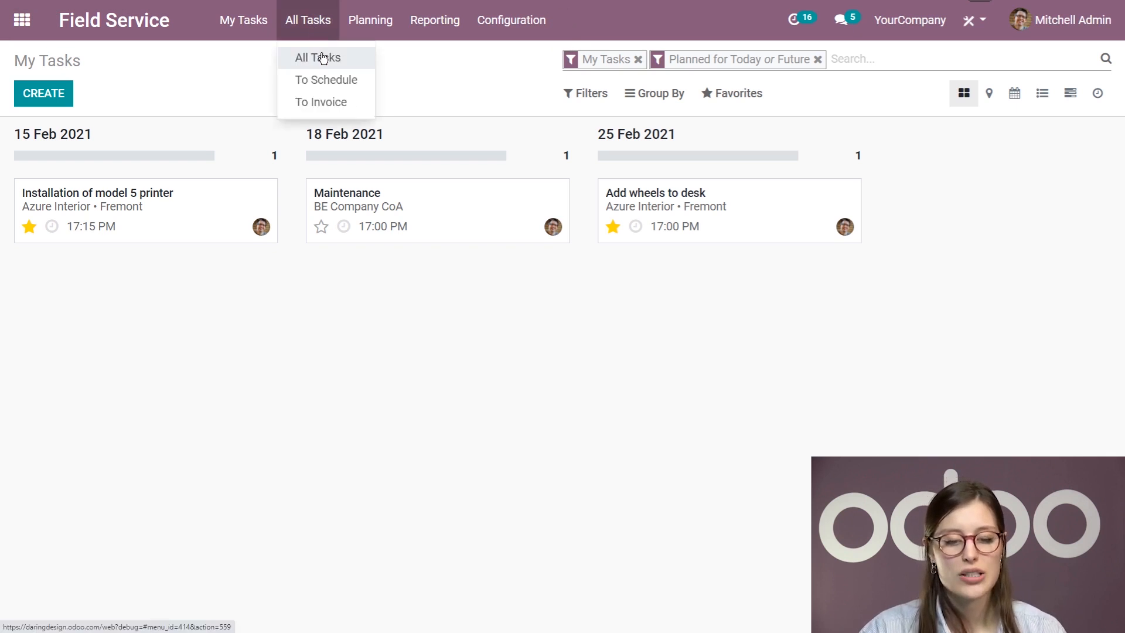
left_click(322, 57)
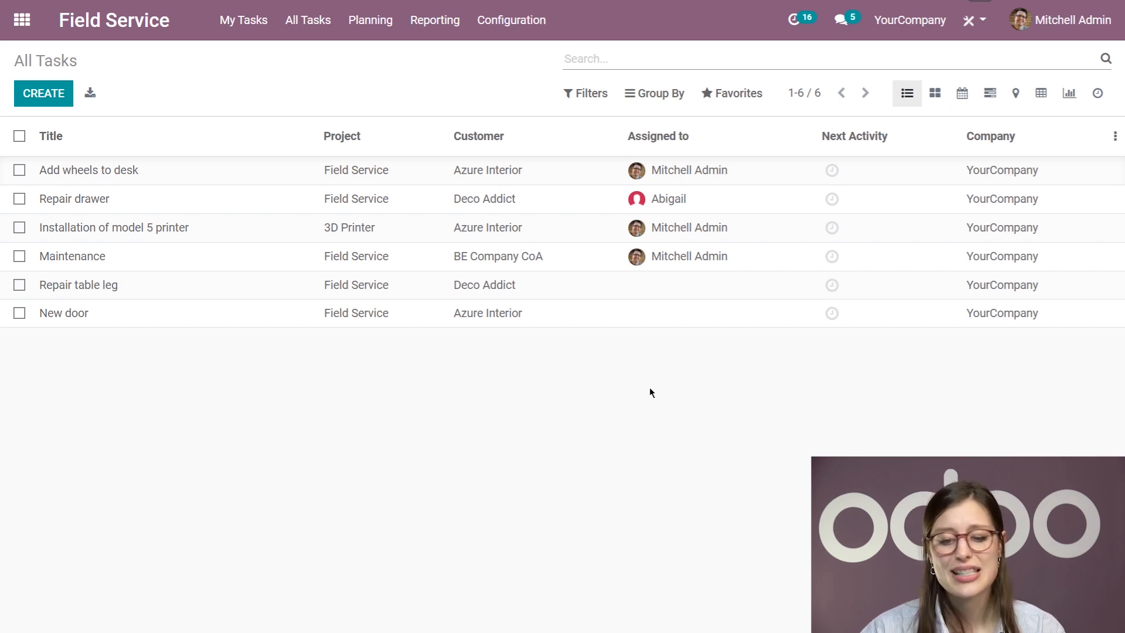
- Group all tasks by Project, then expand and collapse the 3D Printer and Field Service groups
left_click(646, 100)
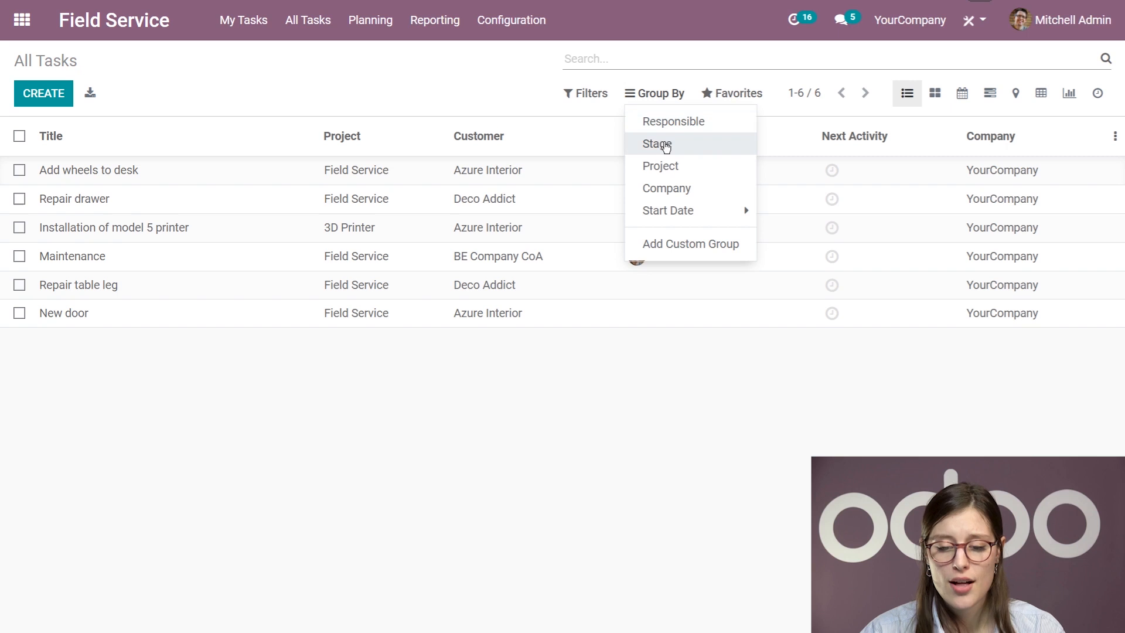
left_click(682, 175)
left_click(273, 439)
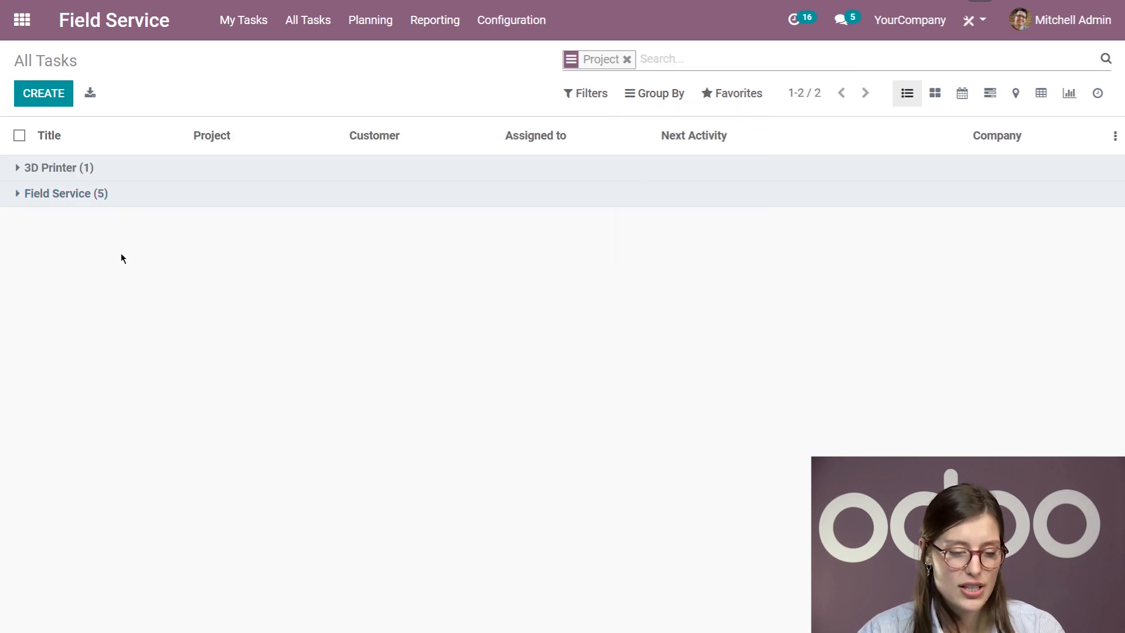
left_click(78, 174)
left_click(79, 174)
left_click(80, 201)
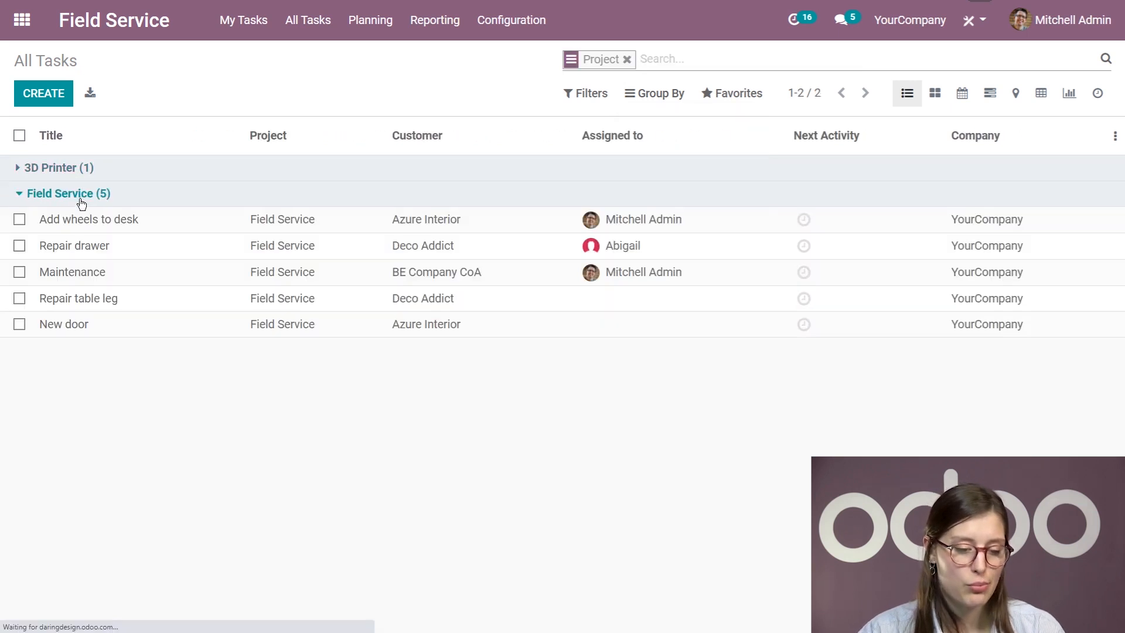
left_click(82, 202)
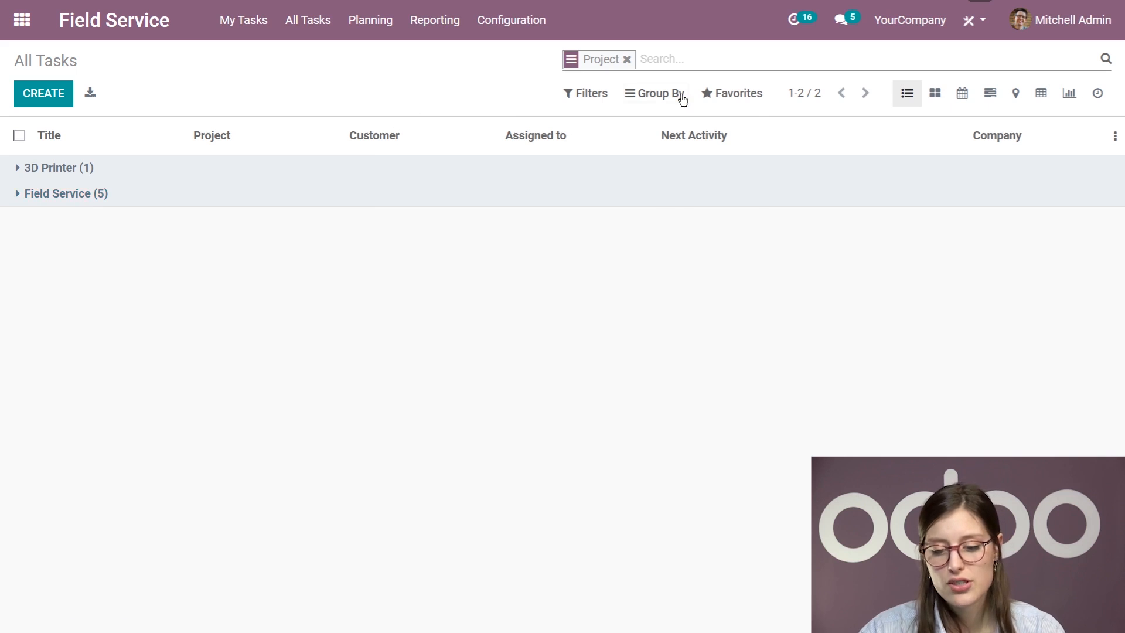
- Add Stage as a second grouping level under Project and expand the Field Service group
left_click(678, 96)
left_click(658, 144)
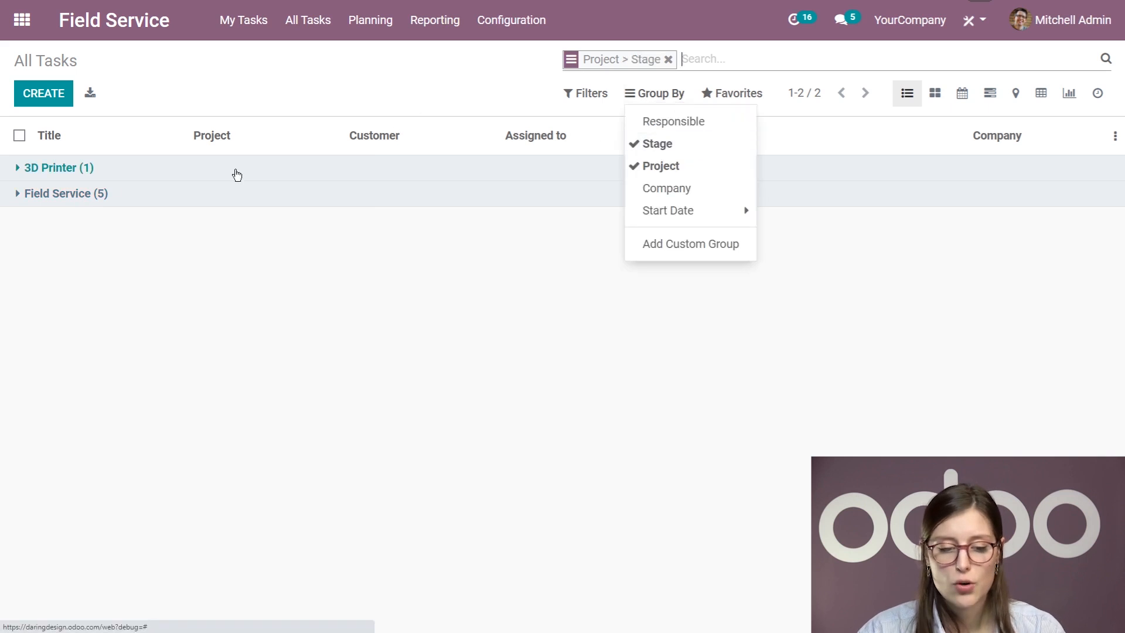
left_click(87, 194)
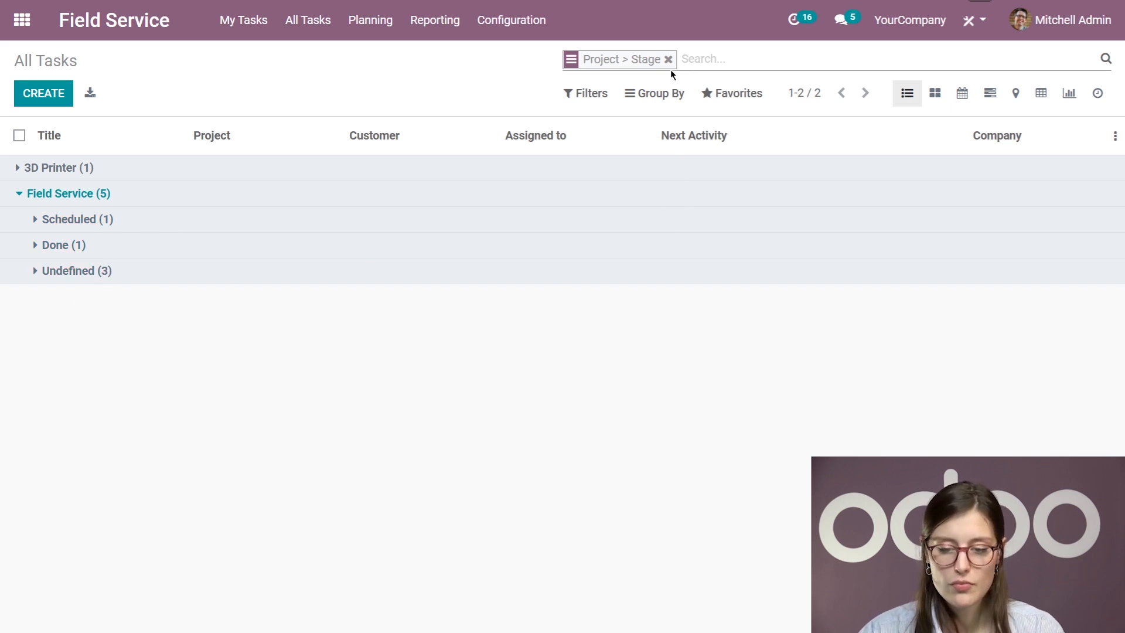
- Remove the Project > Stage grouping and apply a custom filter to all tasks: Tags contains "VIP"
left_click(593, 95)
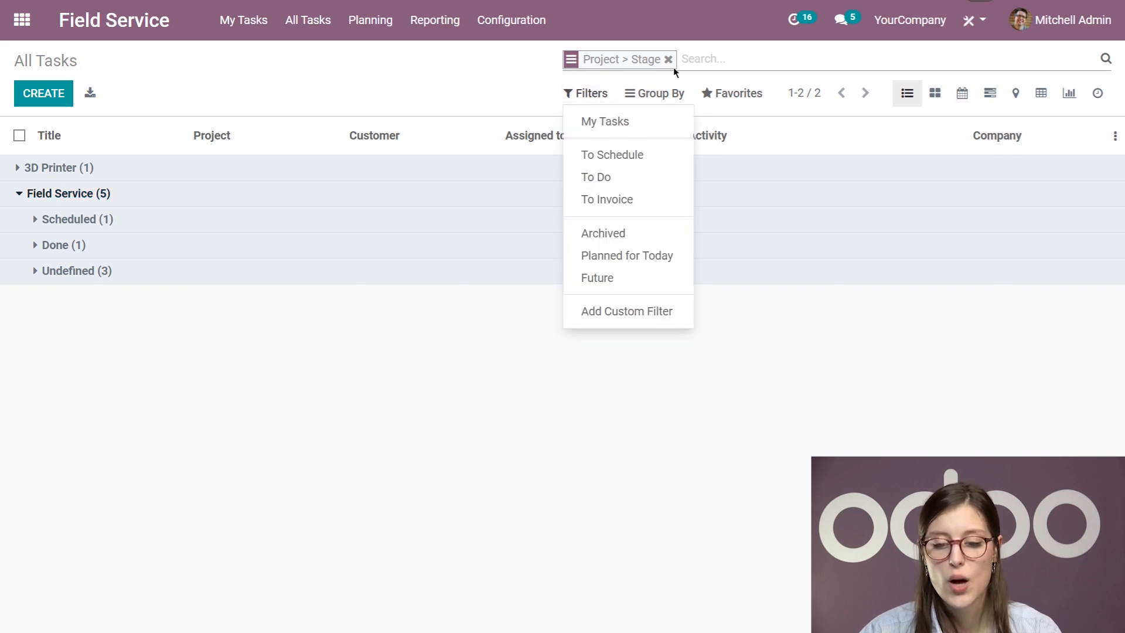
left_click(668, 59)
left_click(601, 96)
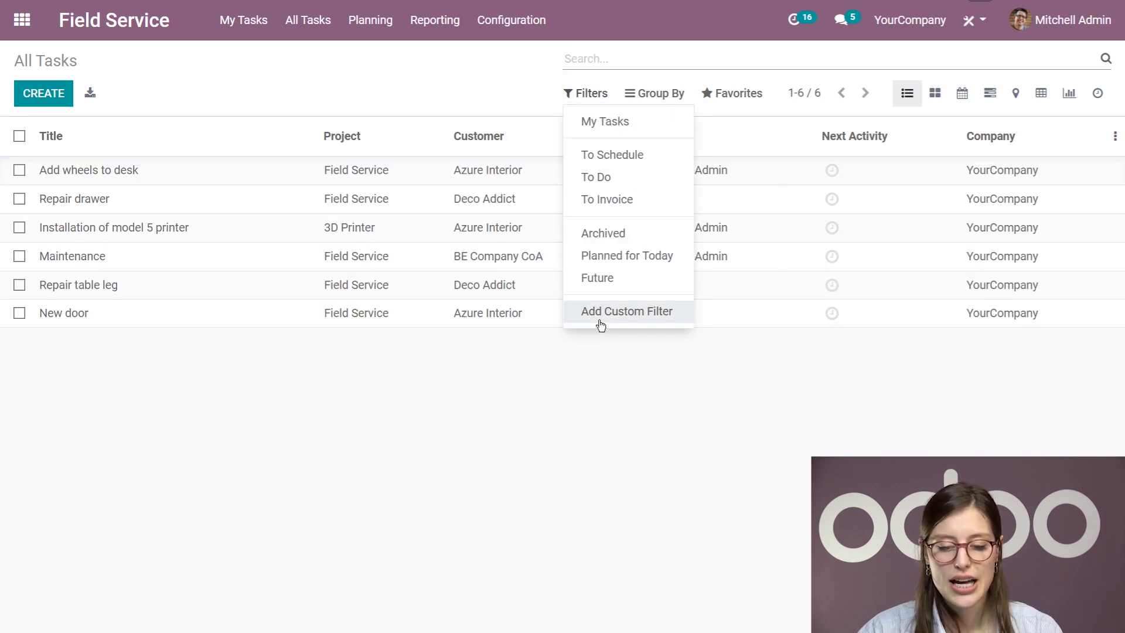
left_click(599, 321)
left_click(611, 334)
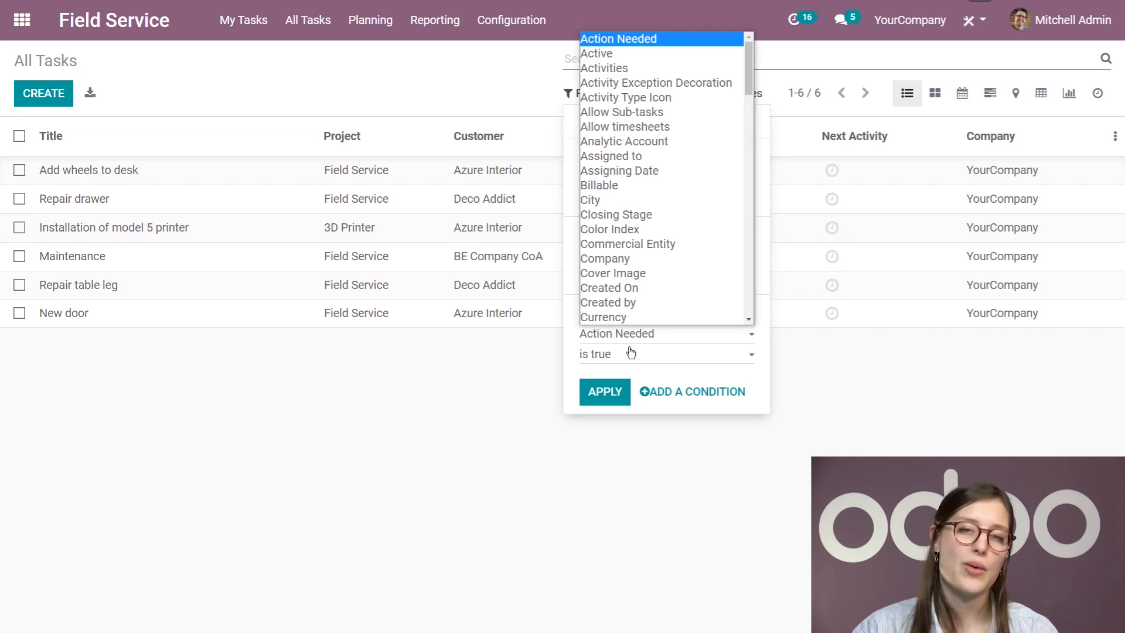
scroll(649, 270, "down", 15)
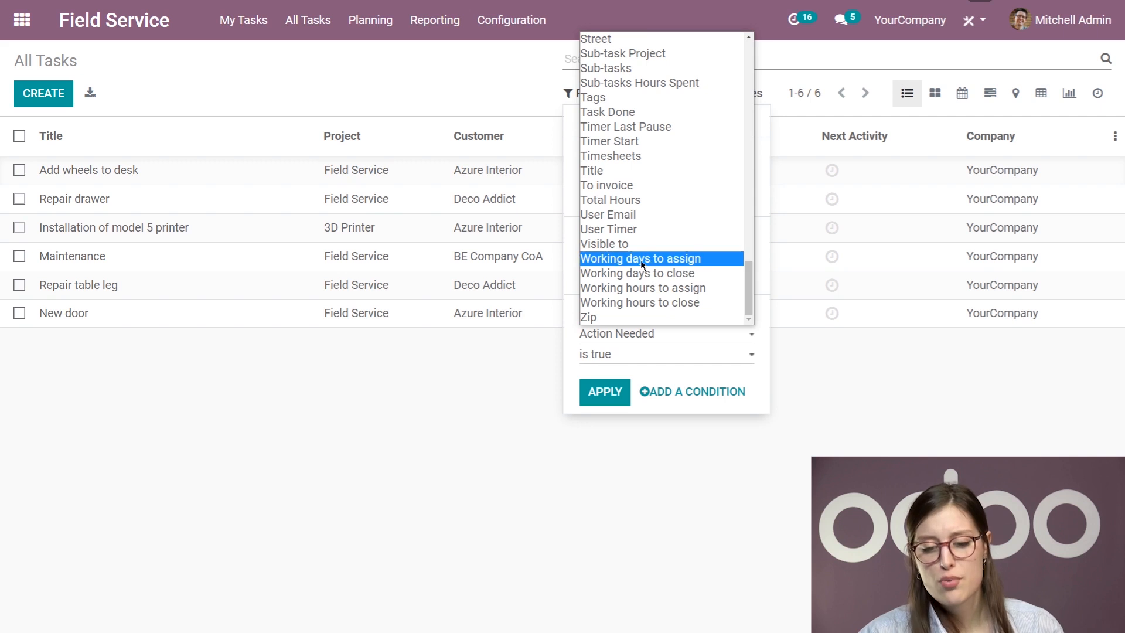
left_click(644, 97)
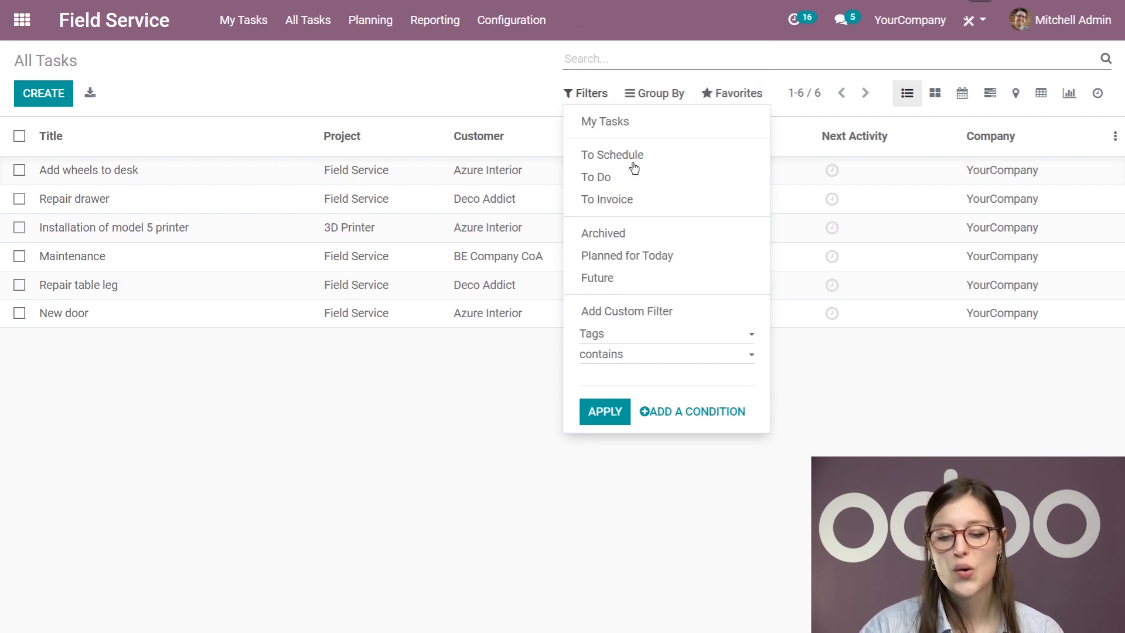
left_click(616, 370)
type("VIP")
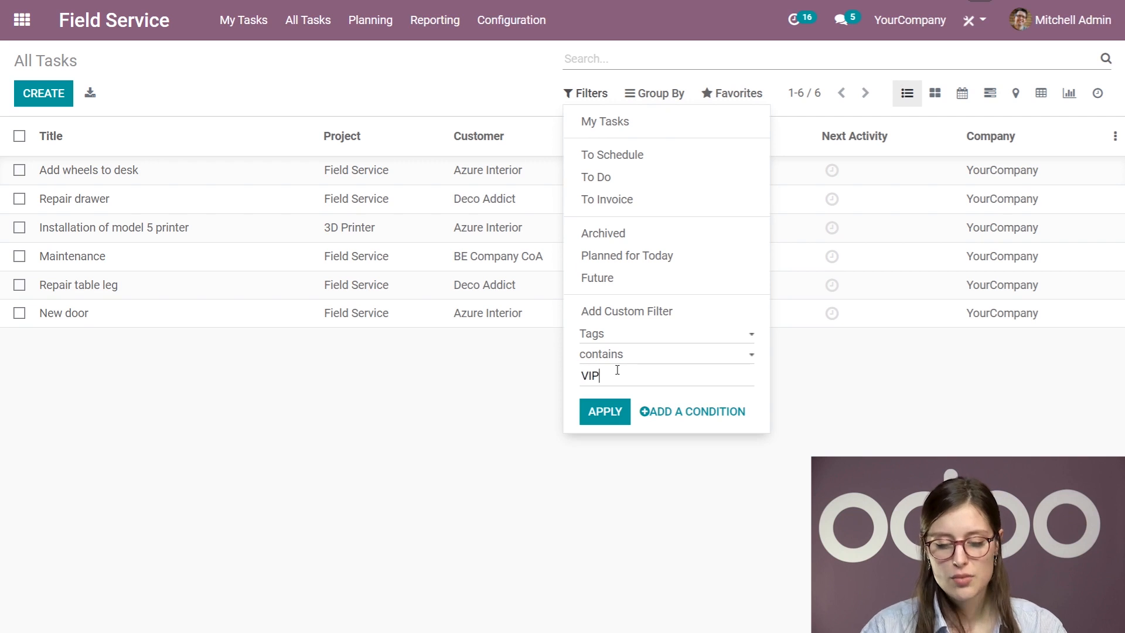
left_click(601, 416)
left_click(515, 459)
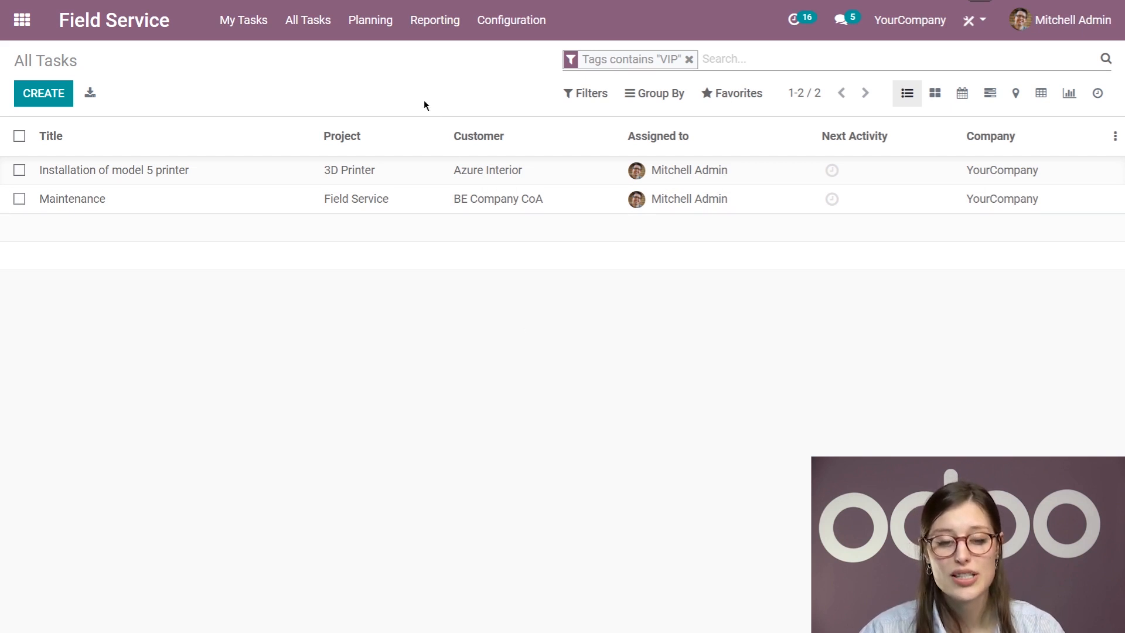
- Replace the VIP tag filter with the To Schedule filter, then open the dedicated To Schedule task list
left_click(595, 92)
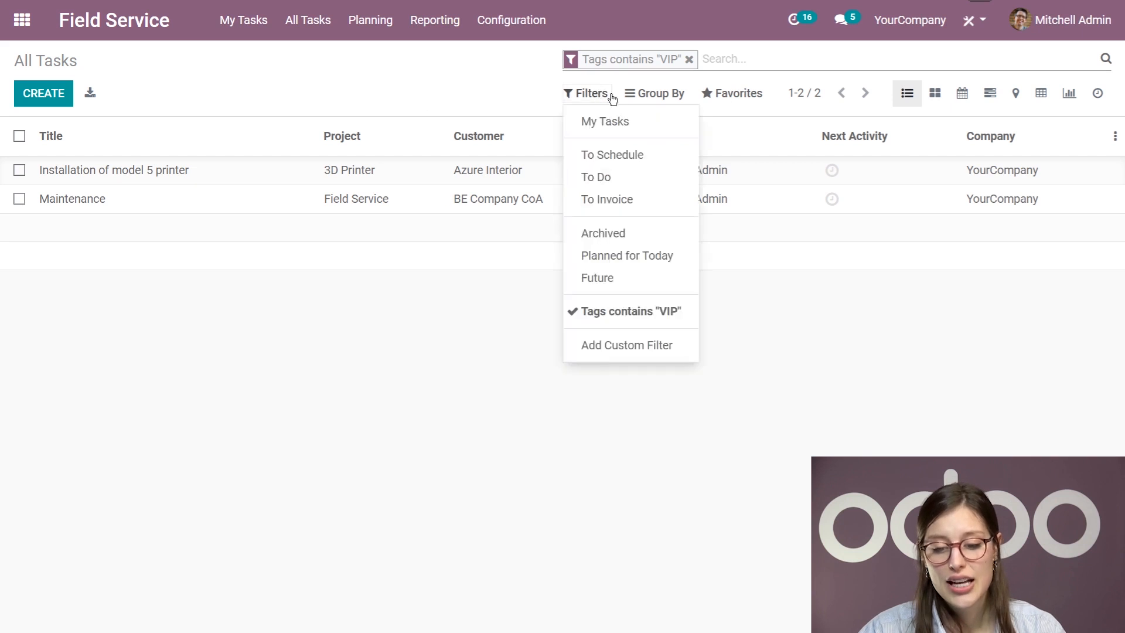
left_click(637, 151)
left_click(689, 59)
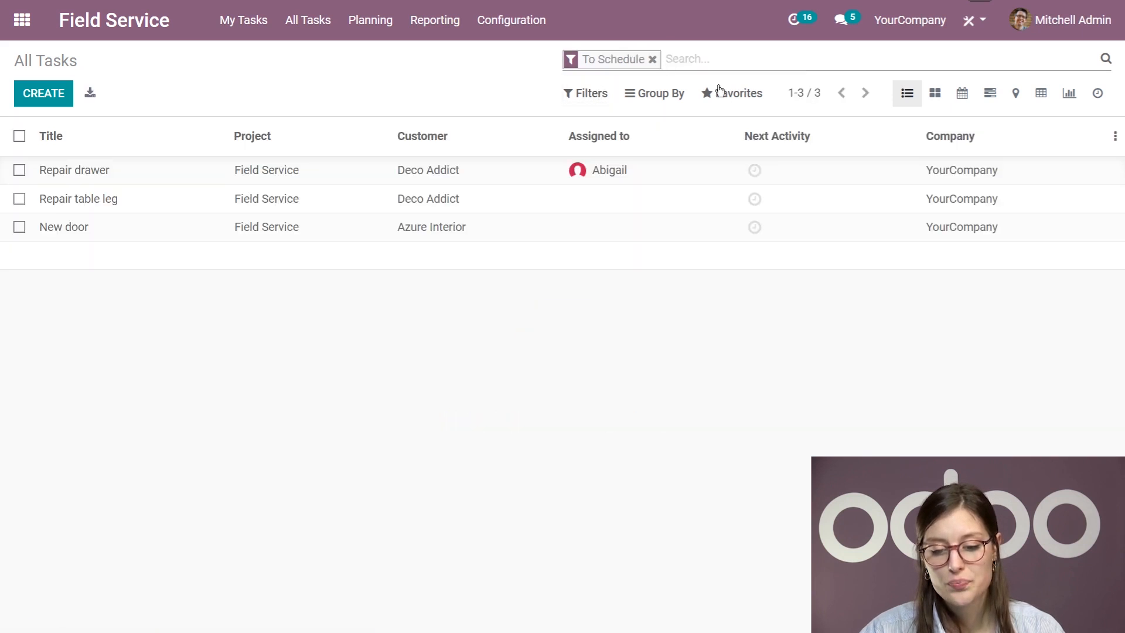
left_click(319, 31)
left_click(326, 86)
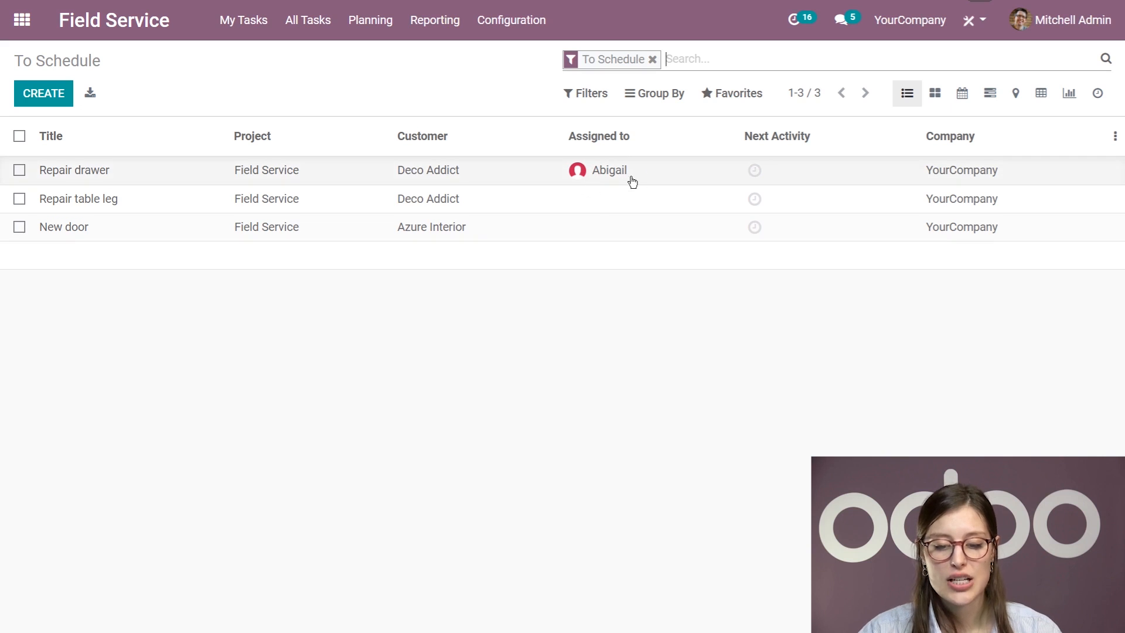
- Set the Repair drawer task's planned date to 02/15/2021 18:24:11, save it and return to the To Schedule list
left_click(652, 171)
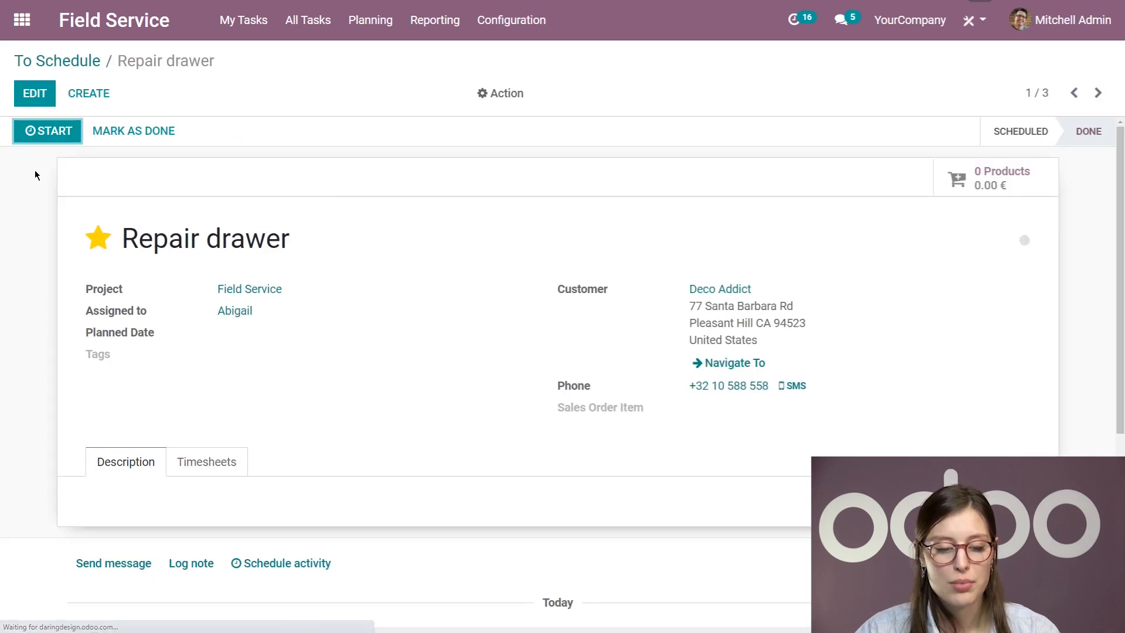
left_click(36, 109)
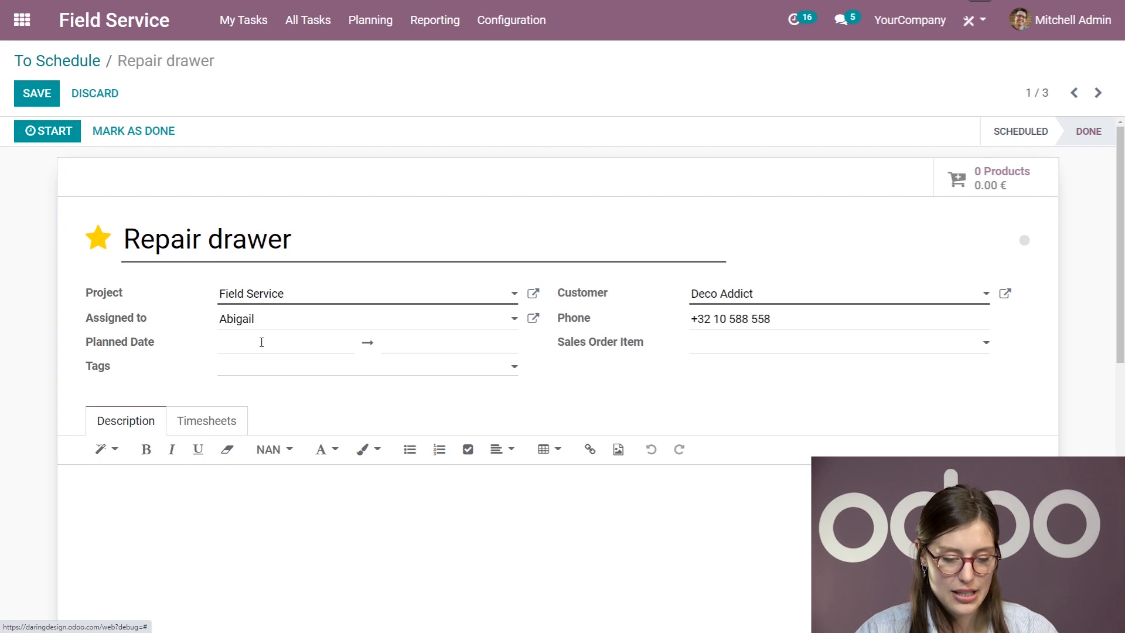
left_click(263, 340)
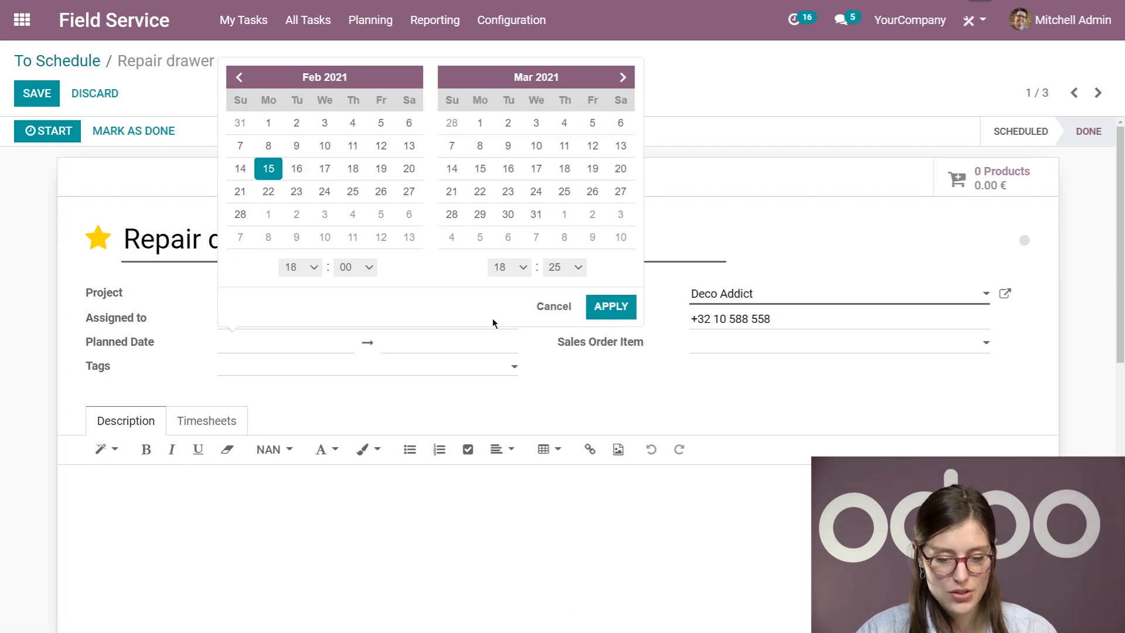
left_click(618, 308)
left_click(37, 98)
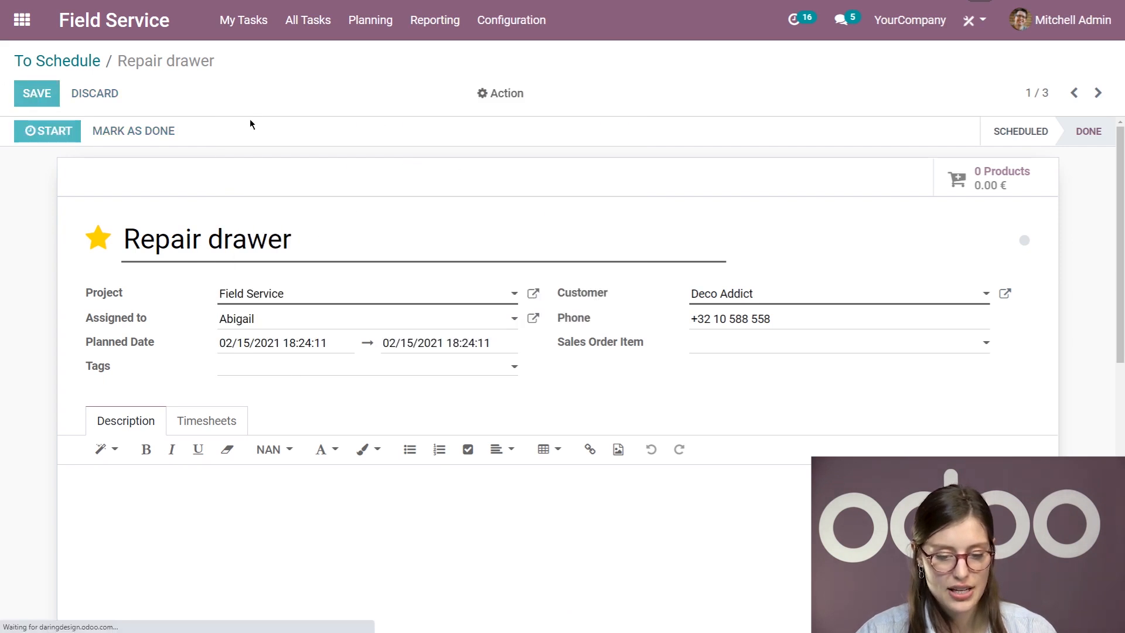
left_click(71, 61)
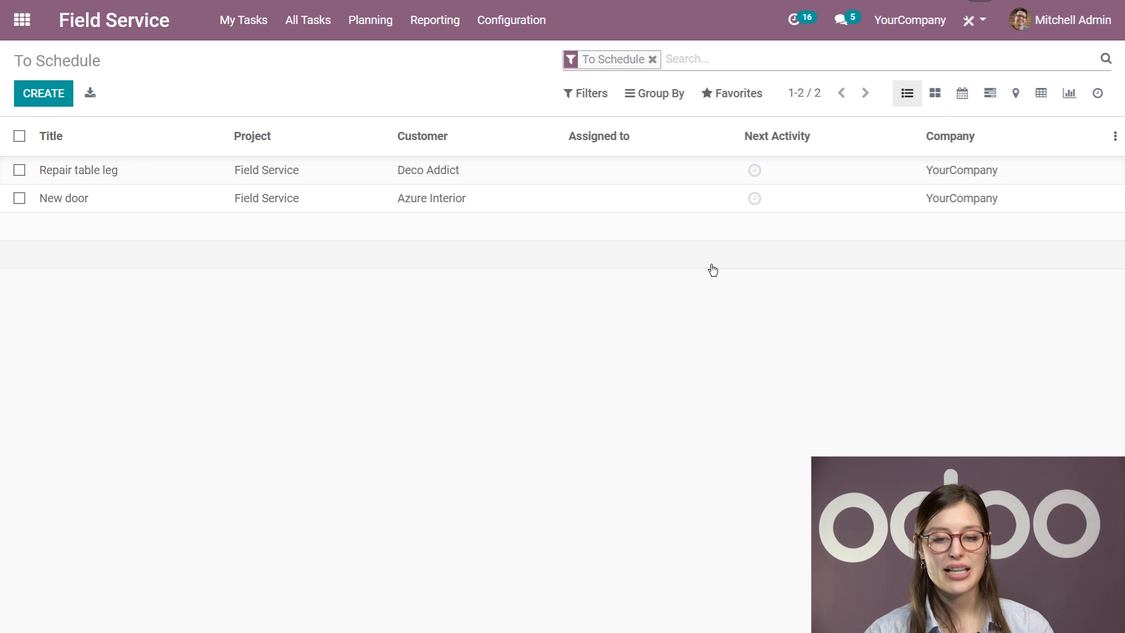
- Plan the Repair table leg task for 02/18/2021 from 18:00 to 18:25, save it and return to the To Schedule list
left_click(575, 177)
left_click(36, 94)
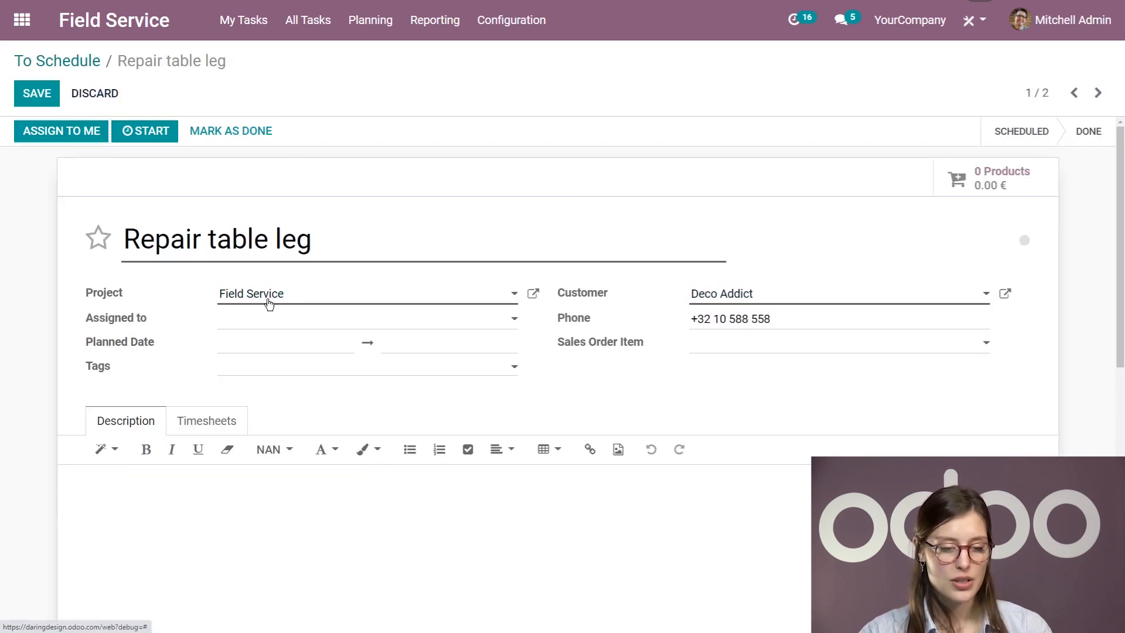
left_click(263, 349)
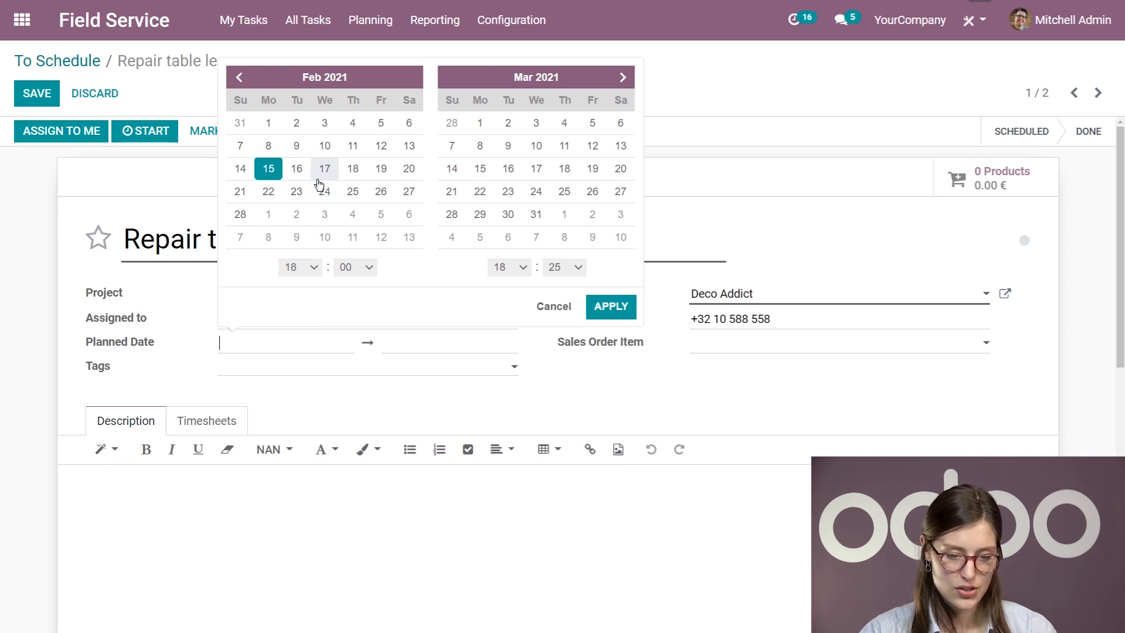
left_click(353, 168)
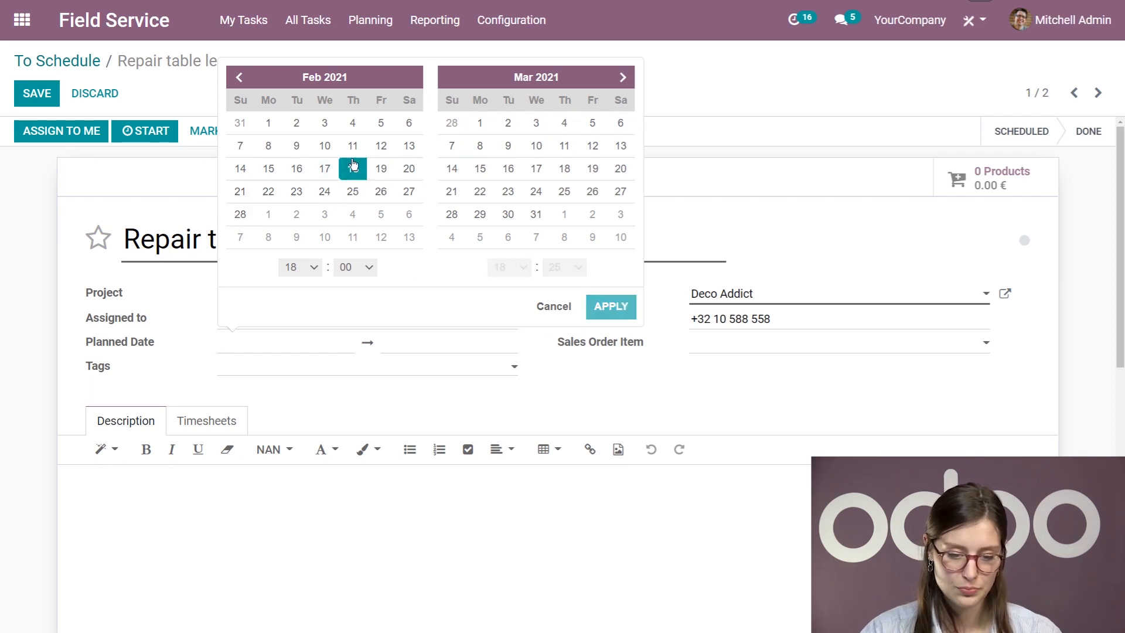
left_click(610, 306)
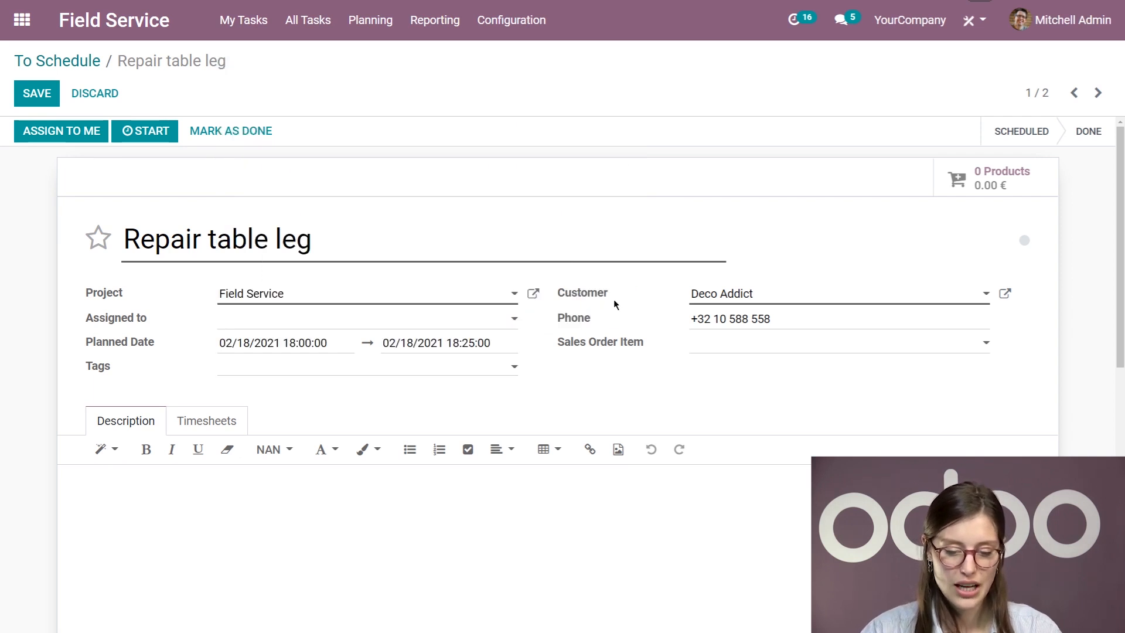
left_click(28, 92)
left_click(50, 60)
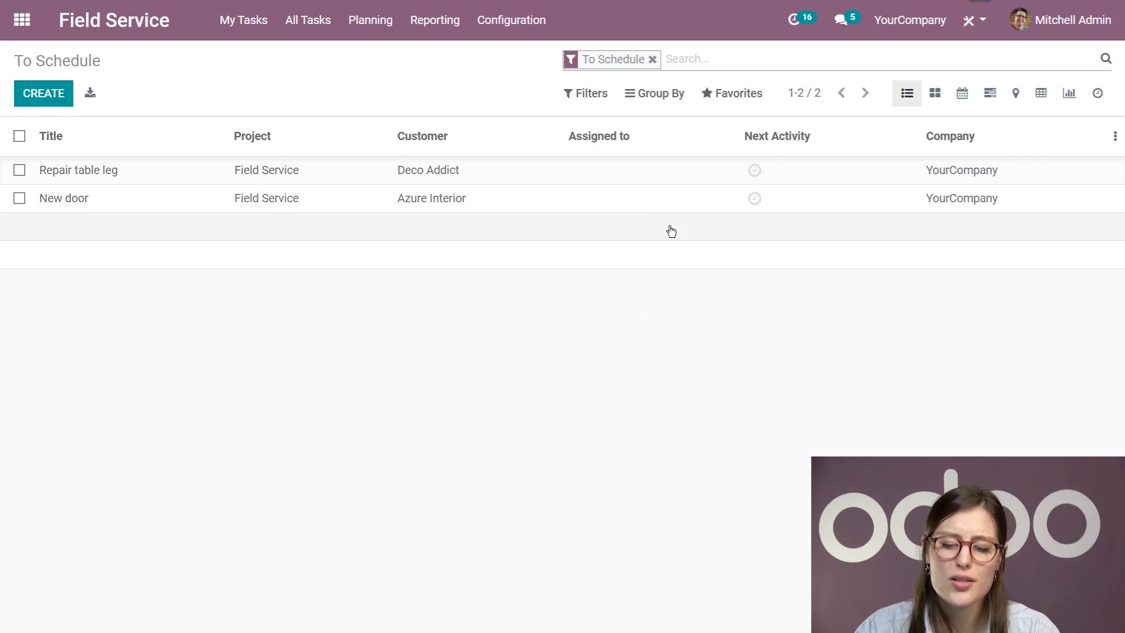
- Assign the Repair table leg task to the employee responsible for Repair drawer, save it and return to the To Schedule list
left_click(635, 170)
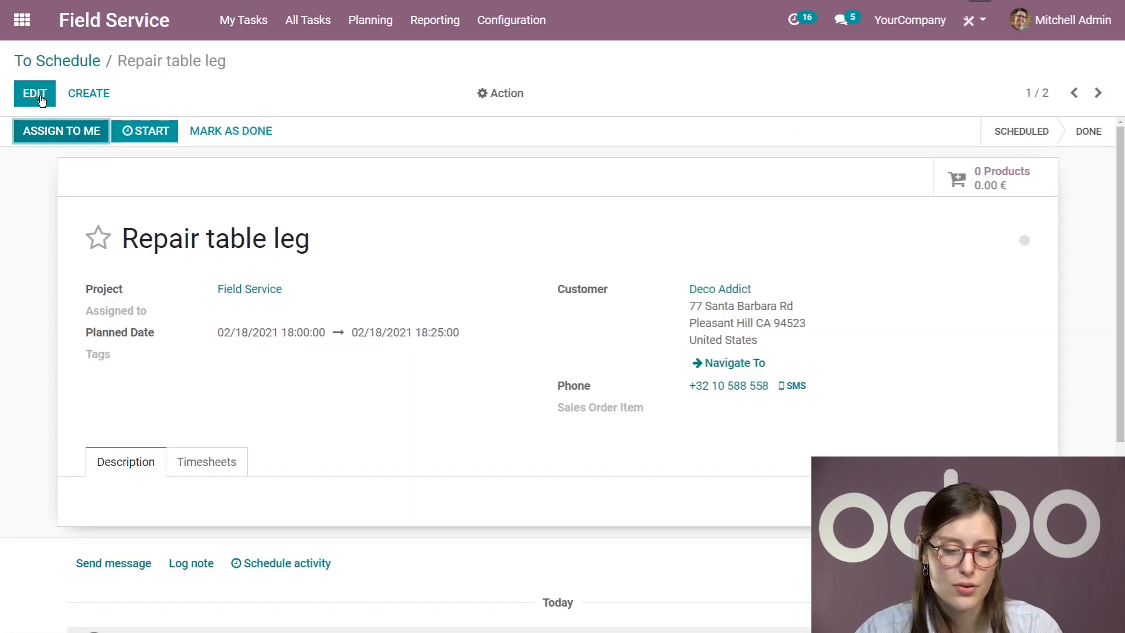
left_click(35, 93)
left_click(260, 319)
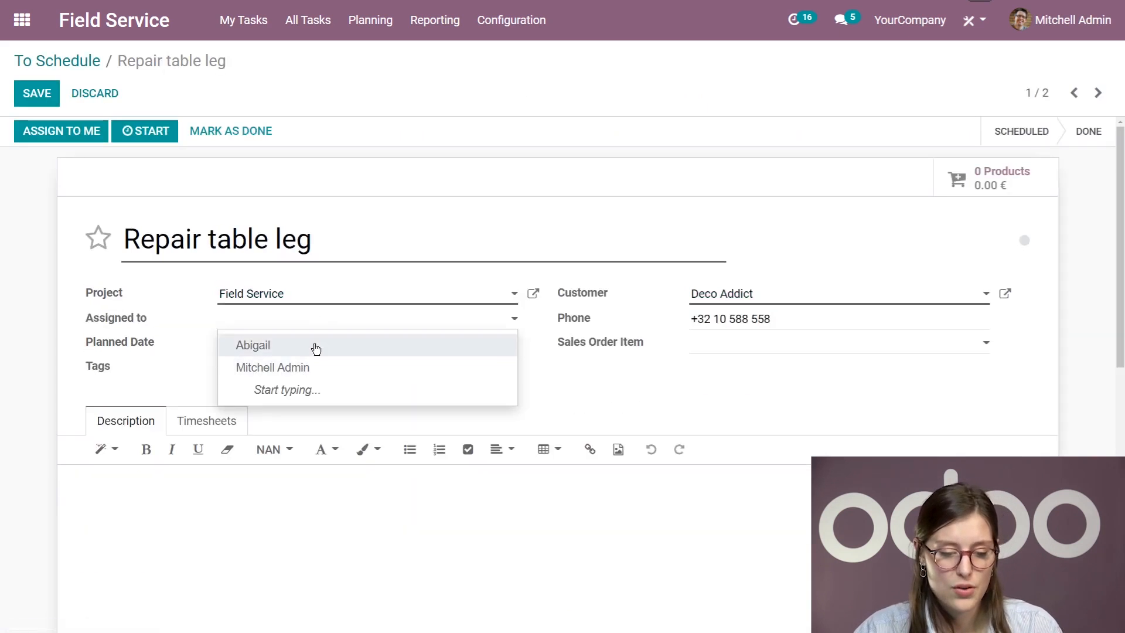
left_click(316, 343)
left_click(45, 99)
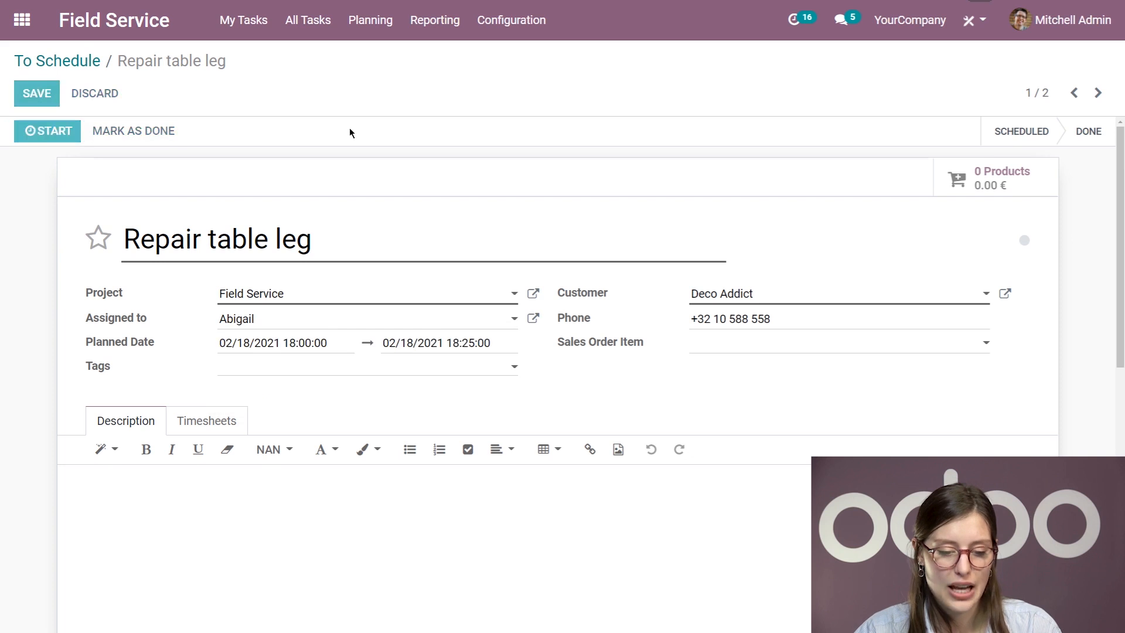
left_click(76, 61)
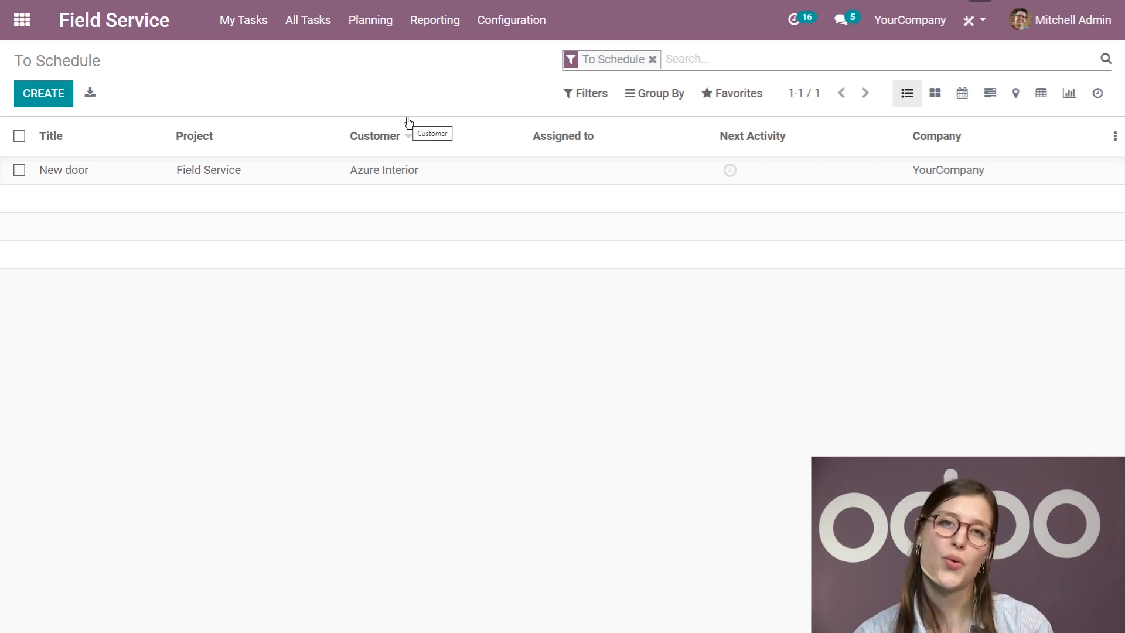
- View the task planning by project, then switch to the planning by user
left_click(362, 19)
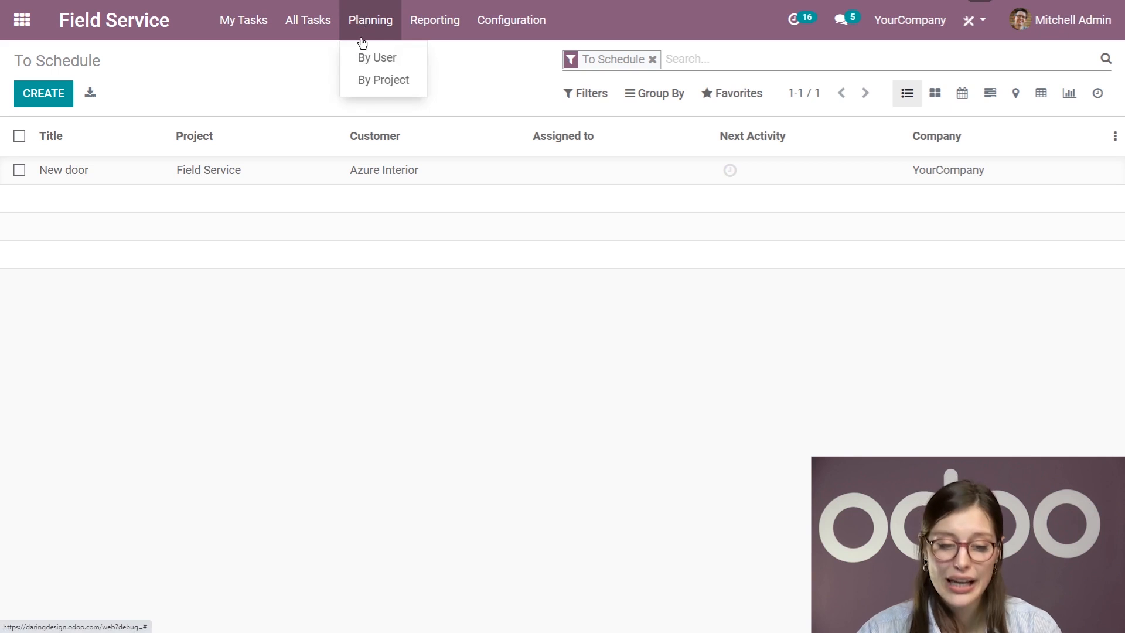
left_click(382, 79)
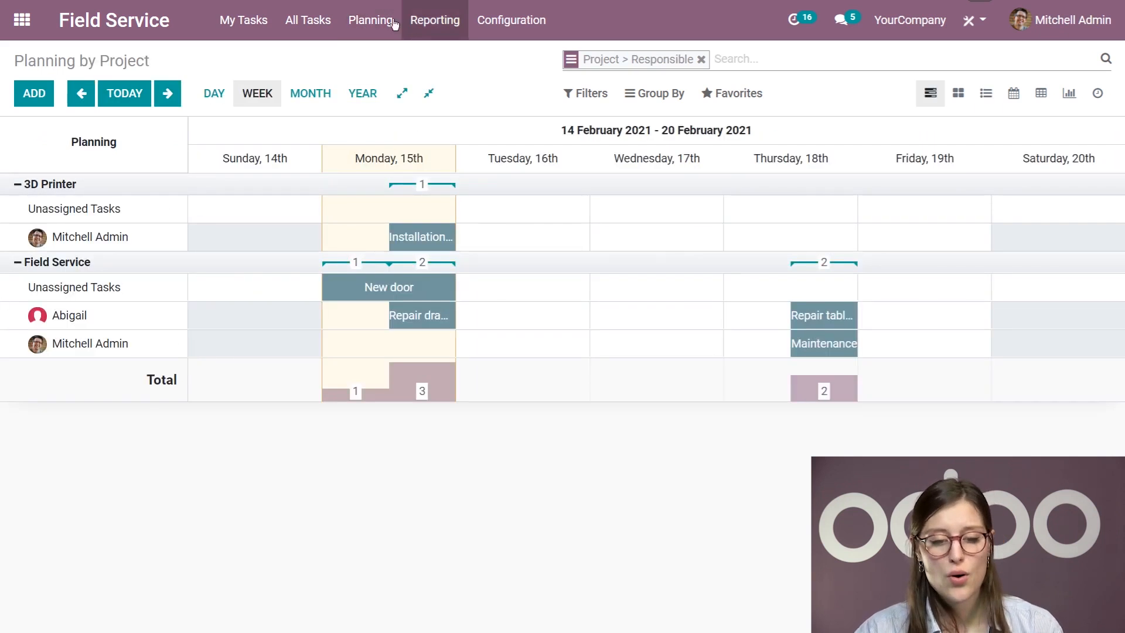
left_click(380, 19)
left_click(391, 60)
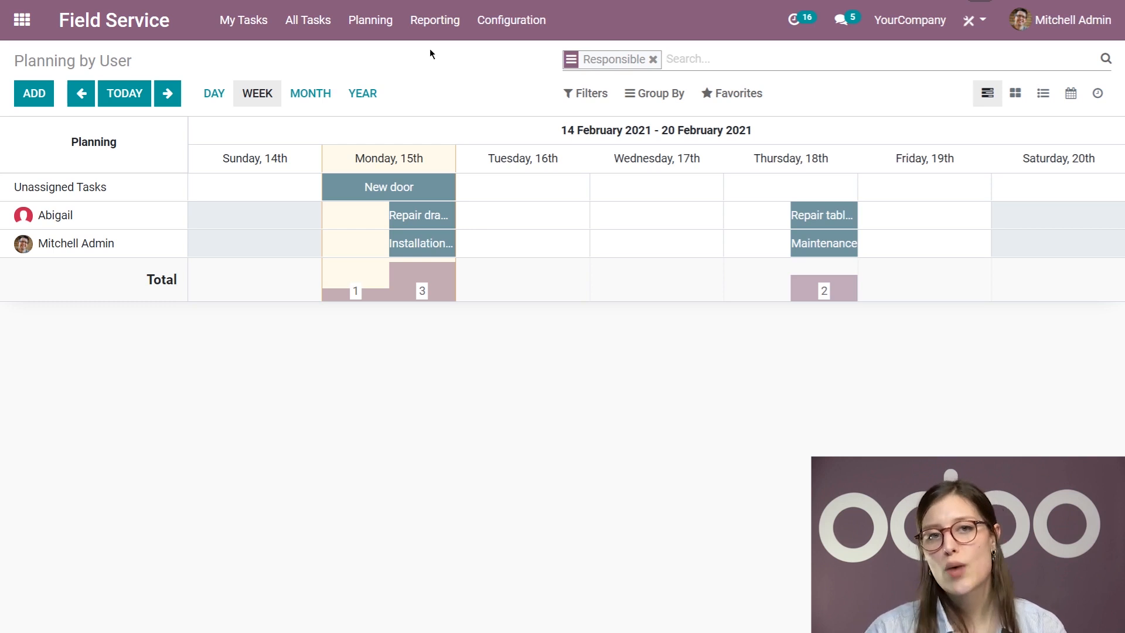
- Move the unassigned New door task to Tuesday the 16th in the row of the employee responsible for Repair drawer
mouse_move(337, 198)
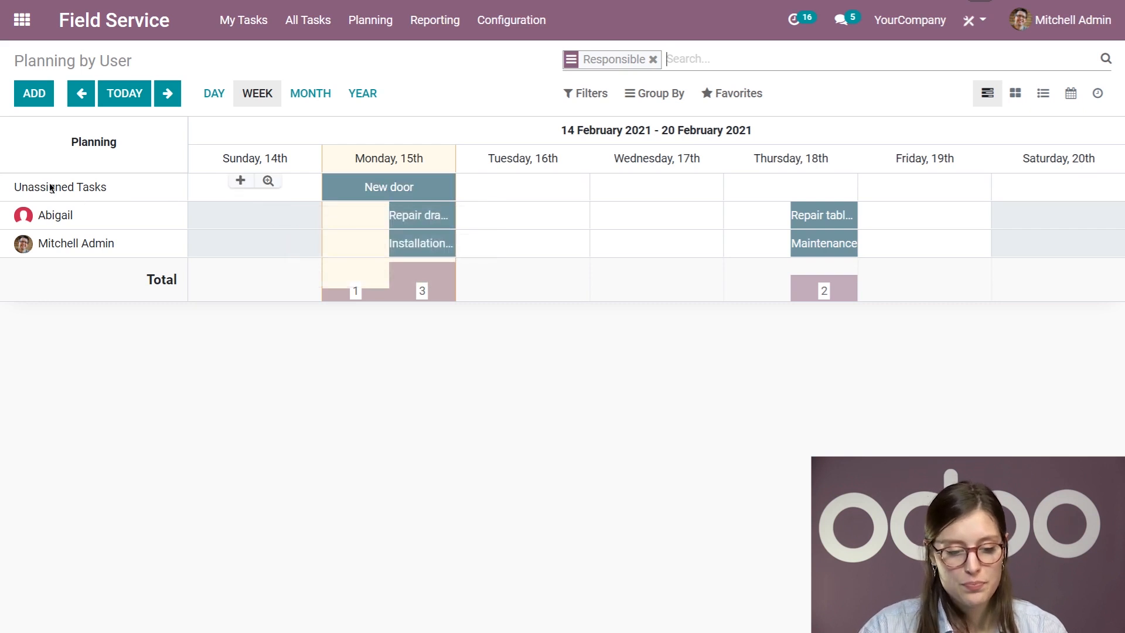
left_click_drag(351, 185, 488, 211)
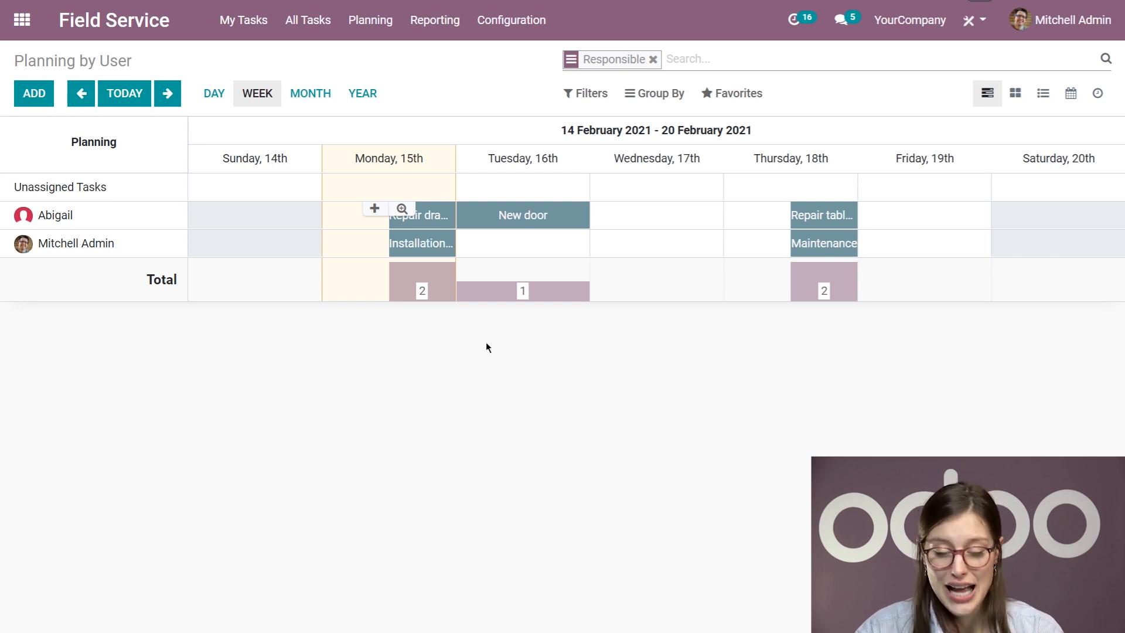
- Open a blank new task form, then another from the unassigned row on Wednesday the 17th, and discard both
mouse_move(379, 194)
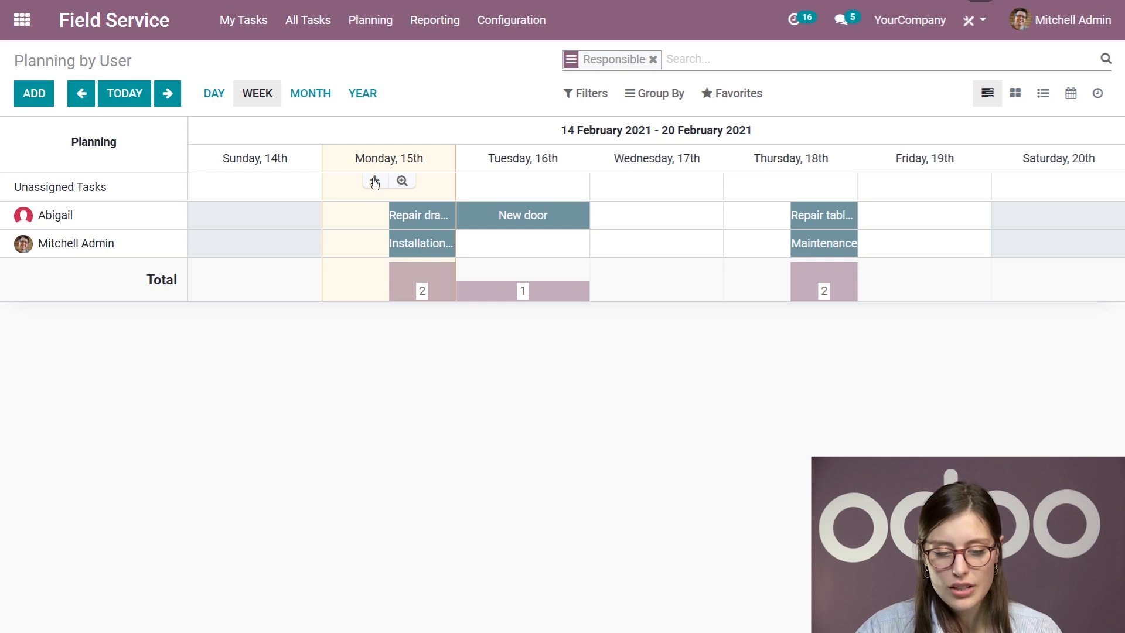
left_click(33, 94)
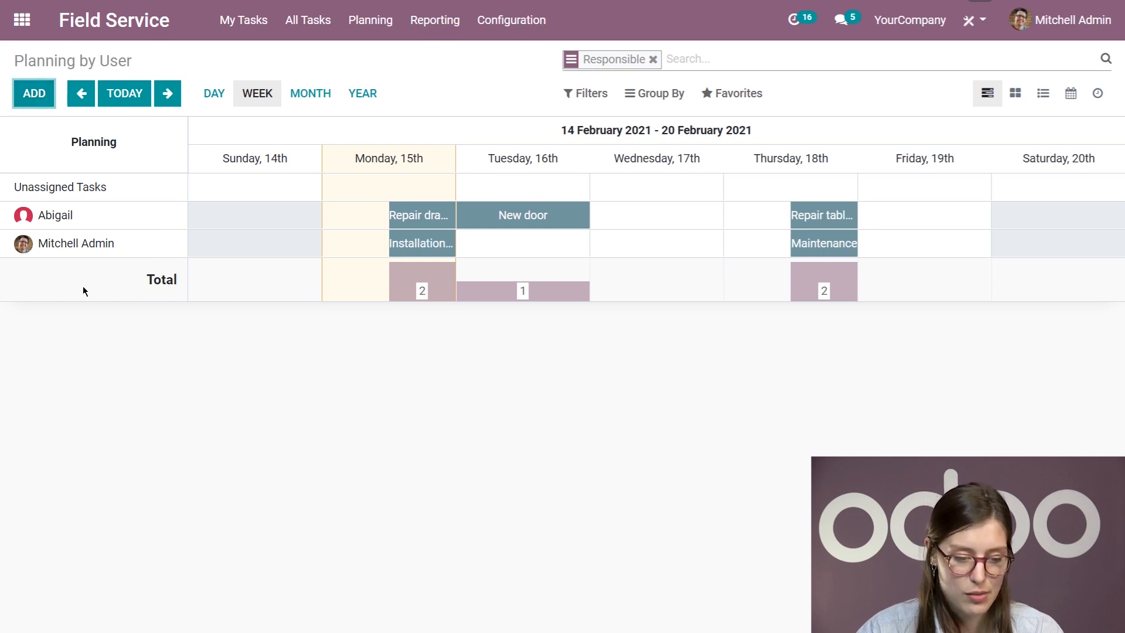
left_click(369, 584)
mouse_move(369, 187)
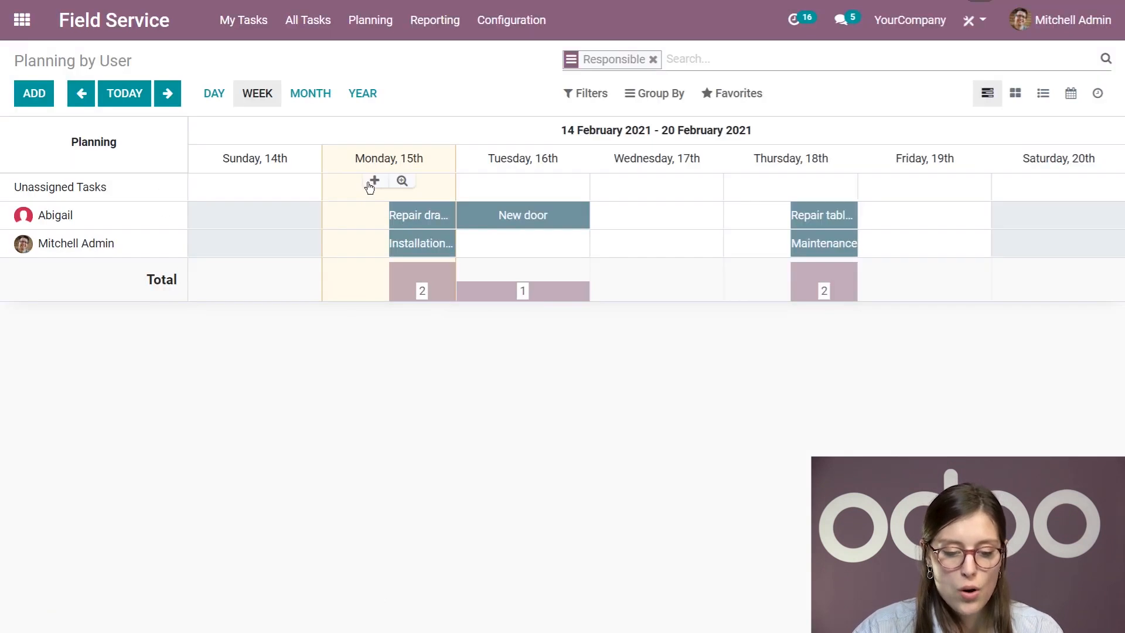
mouse_move(618, 183)
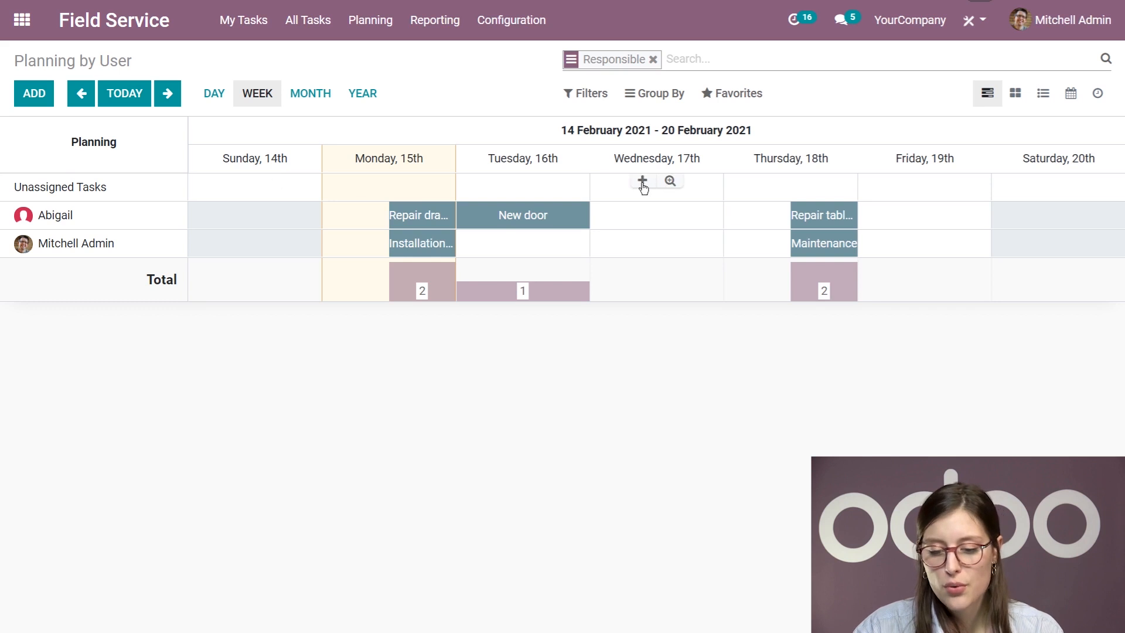
left_click(643, 182)
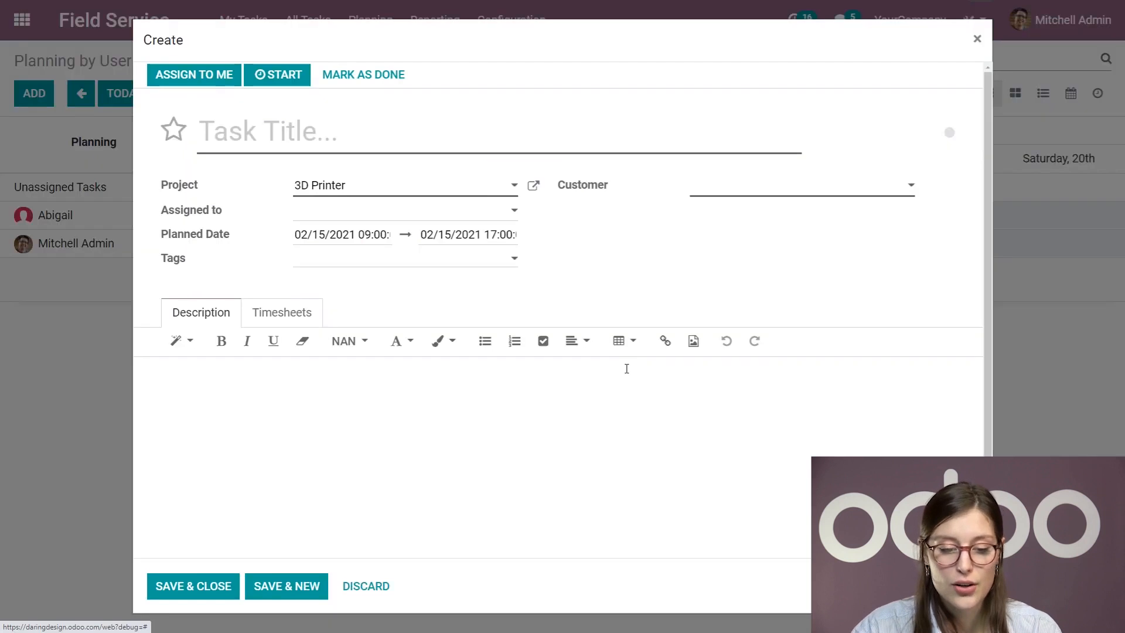
left_click(382, 590)
- Open a new task form from the administrator's row on Wednesday the 17th and discard it
mouse_move(686, 235)
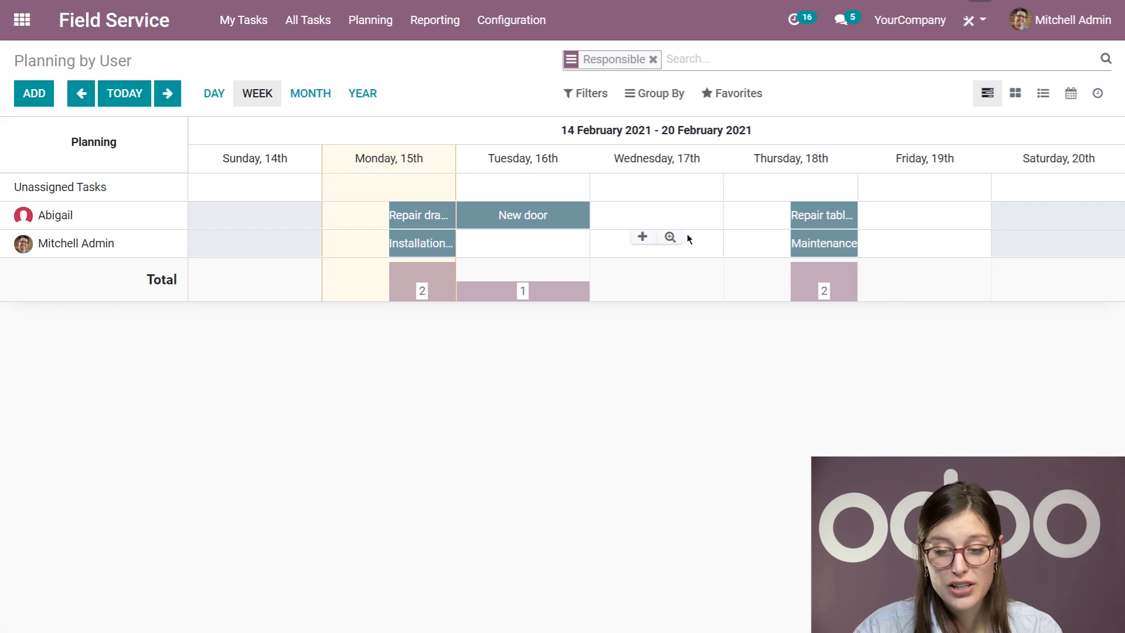
left_click(643, 237)
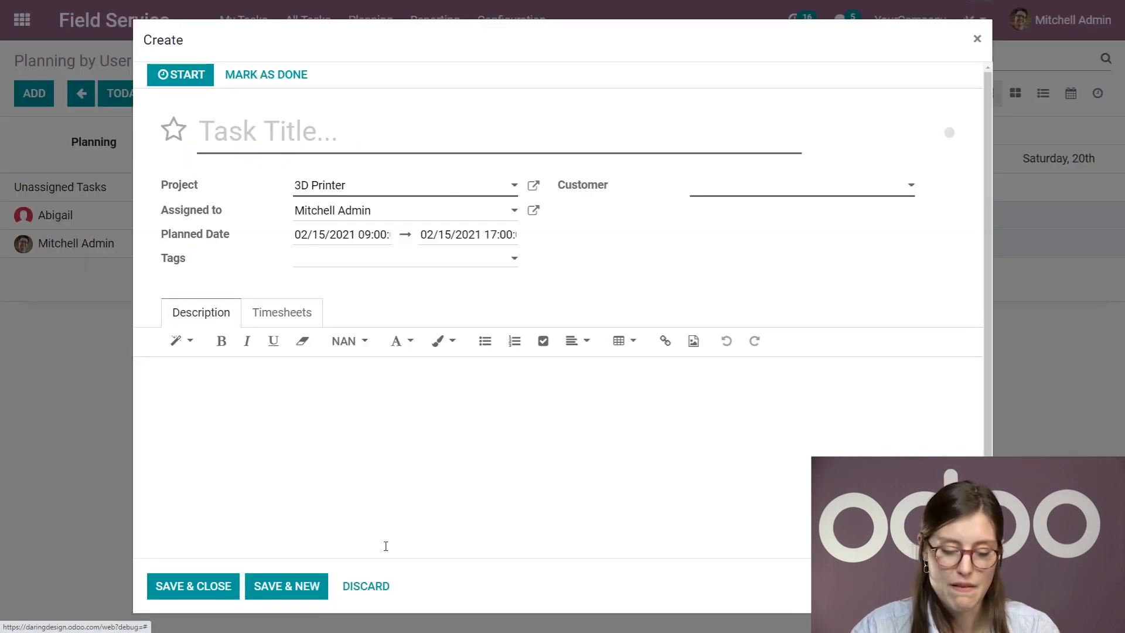
left_click(369, 586)
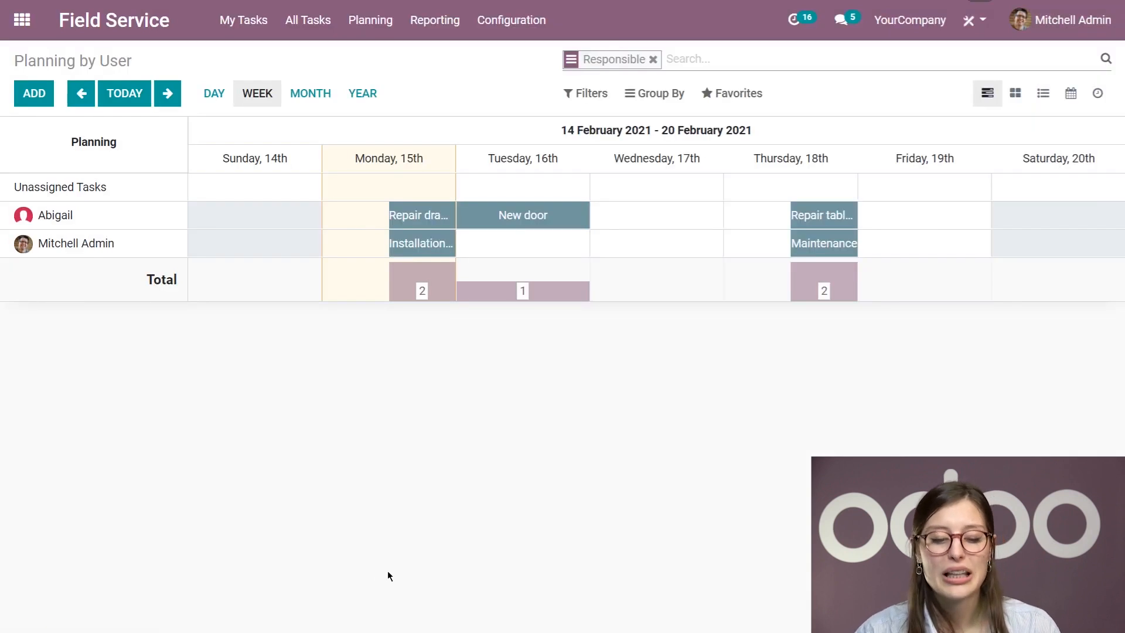